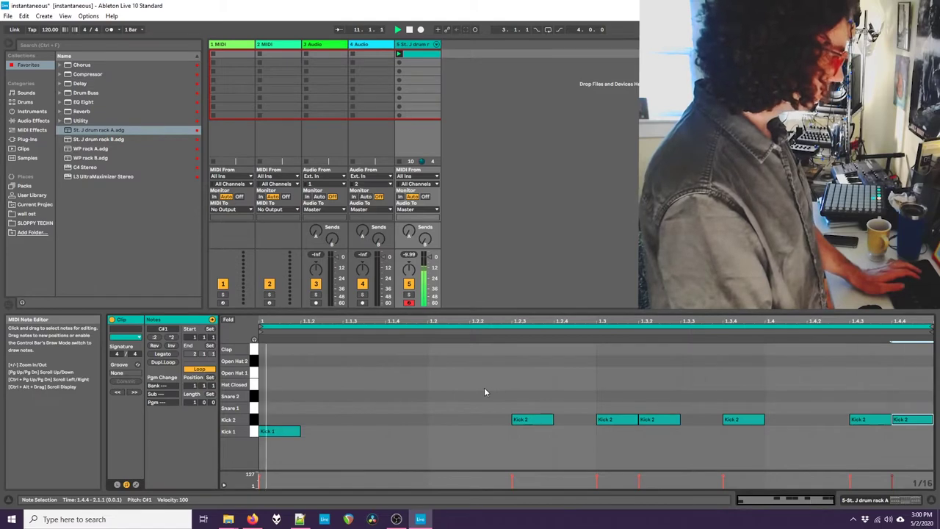
- Replace the Kick 2 note at 1.3 with a Kick 1 note, trying out an extra note at 1.4 and removing it
double_click(802, 407)
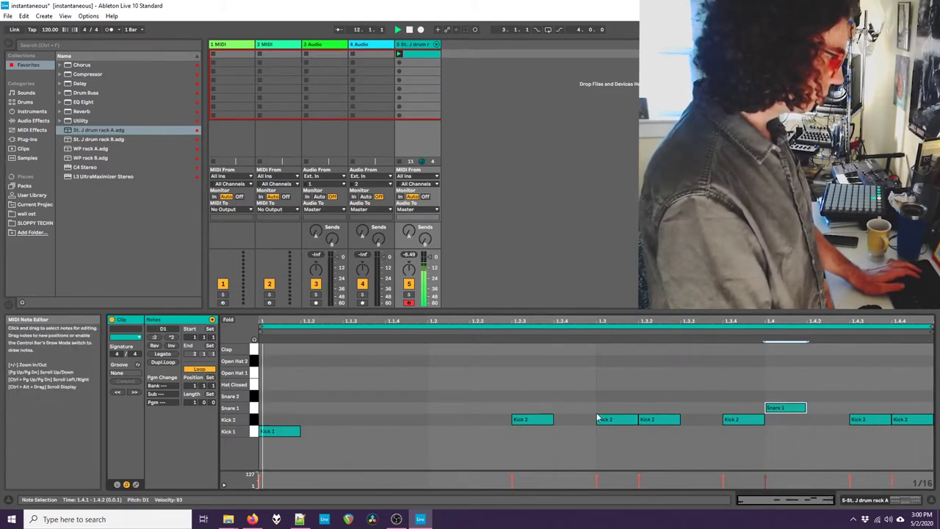
drag(779, 409, 781, 434)
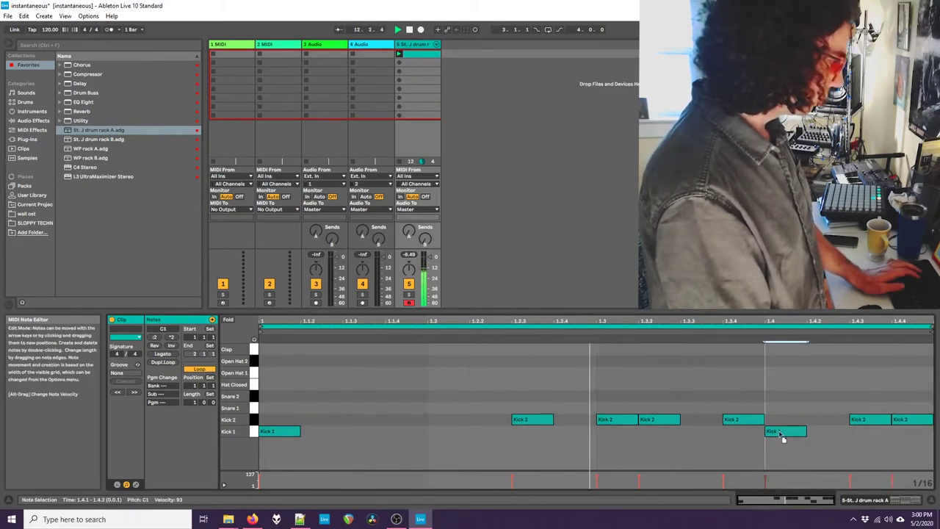
double_click(617, 431)
double_click(781, 431)
double_click(615, 420)
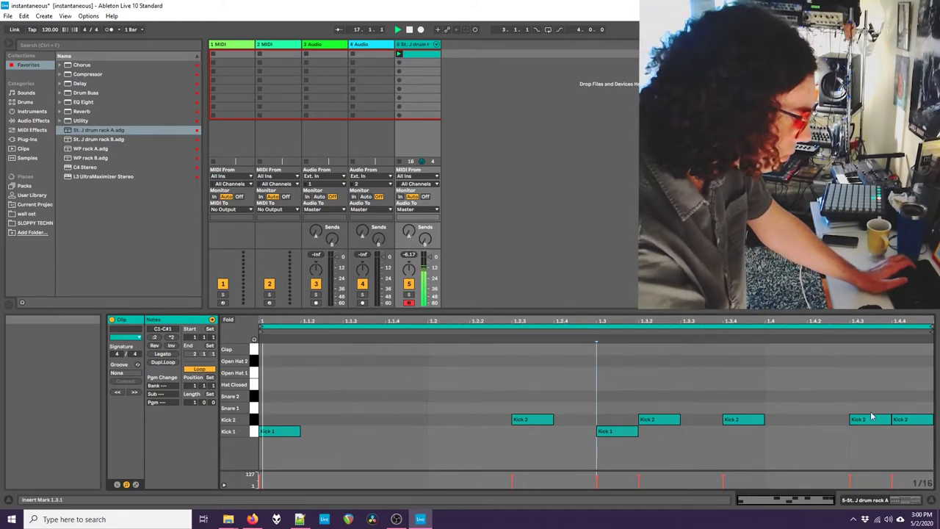
- Set the drum rack's Kick 2 Selector to 19 and its Kick 1 Selector to 35
key(shift+Tab)
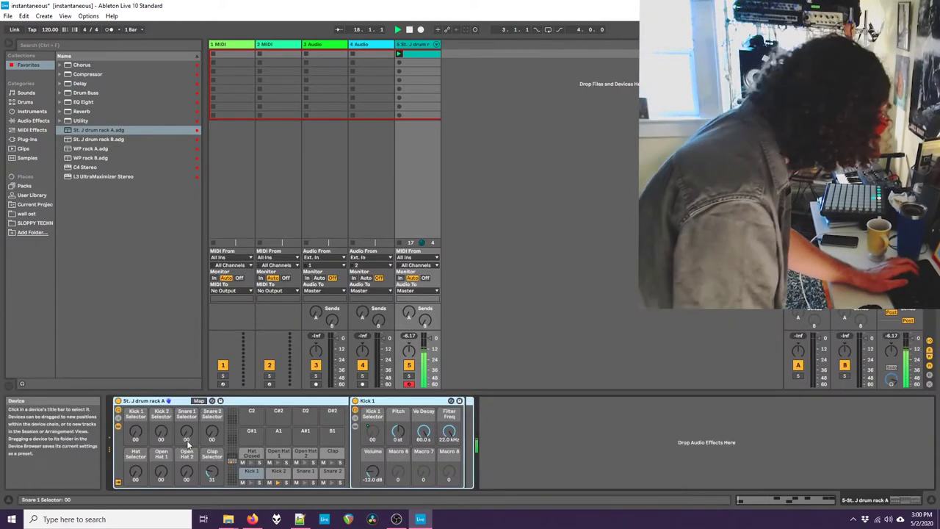
drag(161, 433, 161, 422)
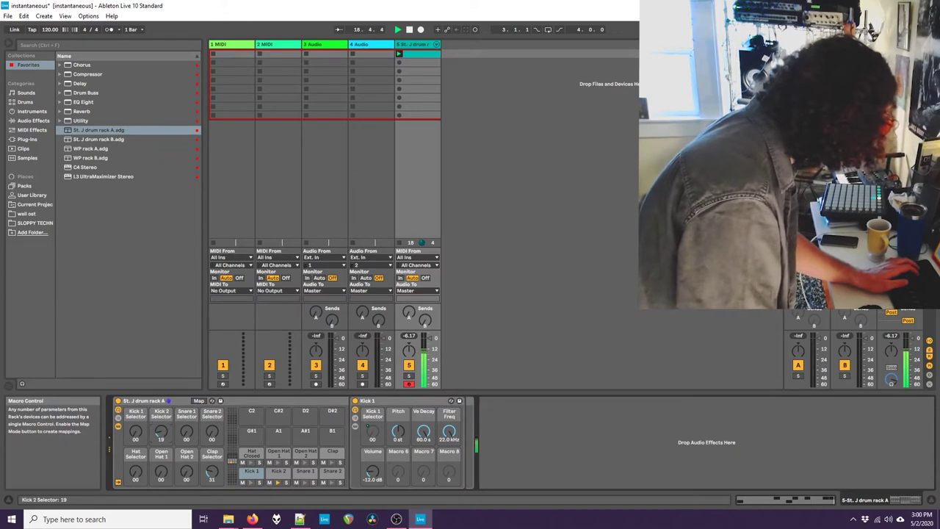
drag(142, 432, 143, 420)
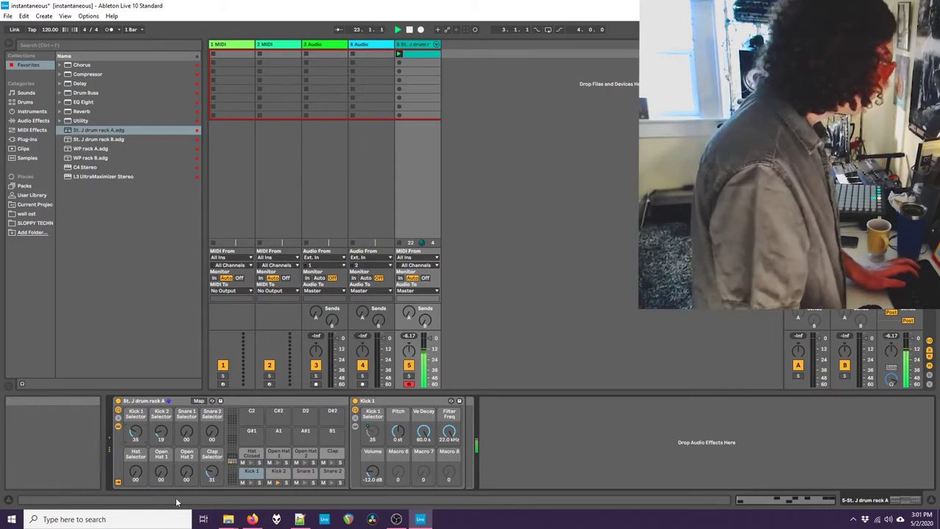
- Set the Kick 1 pad's Filter Freq to 13.8 kHz and its Volume to -10.5 dB
click(256, 473)
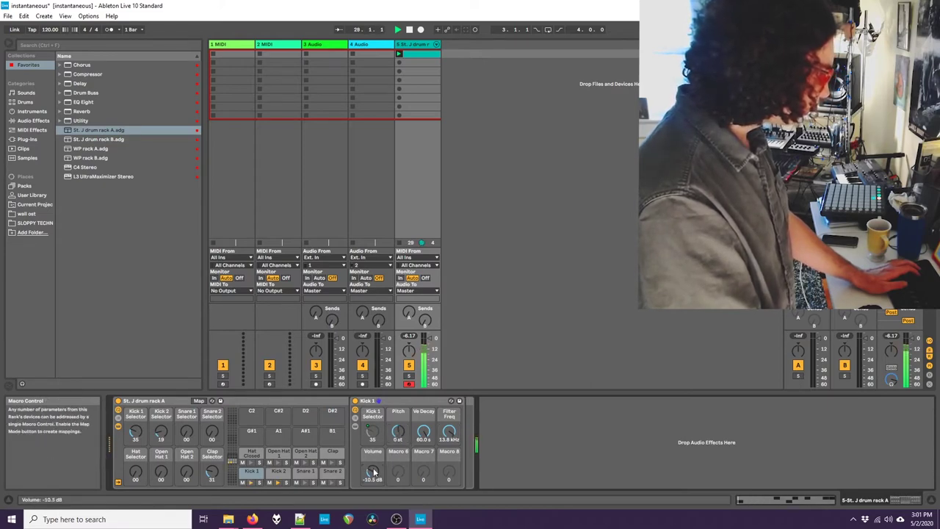
drag(423, 431, 423, 411)
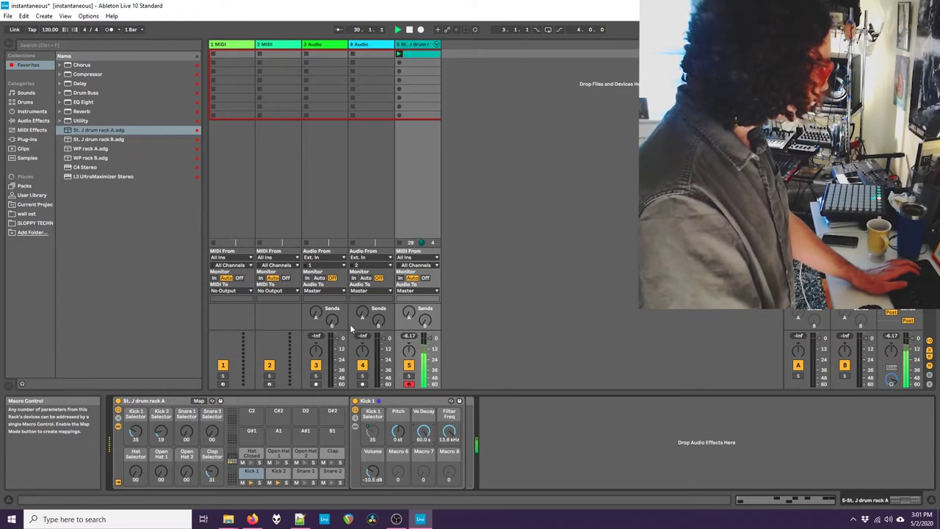
- Add Drum Buss after Kick 1 with Drive 24%, Boom 32% at 59.2 Hz and Damp 7.18 kHz
mouse_move(86, 93)
mouse_down()
mouse_move(550, 390)
mouse_move(356, 459)
mouse_move(514, 433)
mouse_move(538, 420)
mouse_up()
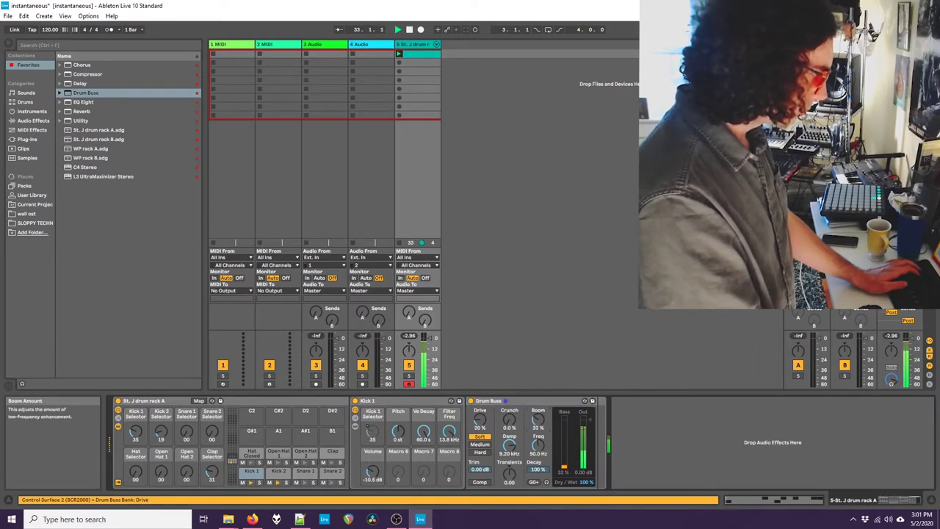
drag(538, 444, 538, 441)
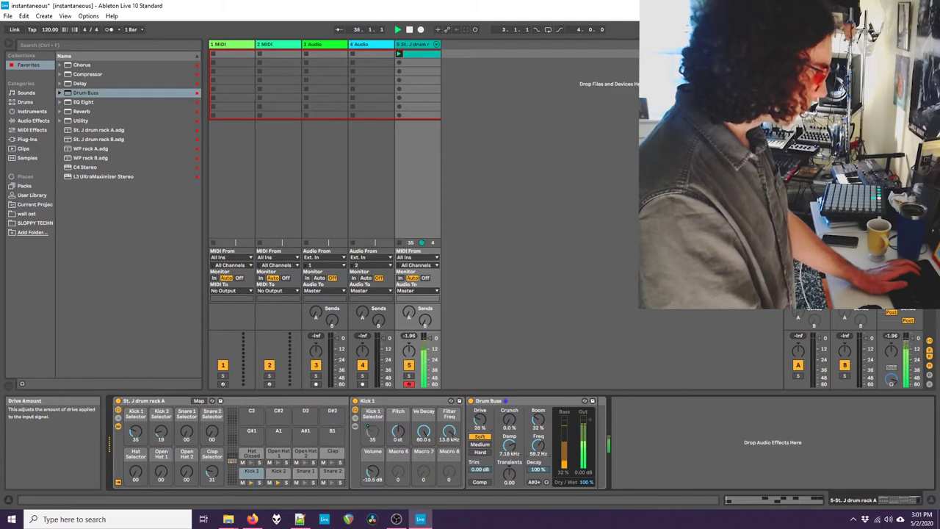
drag(479, 418, 480, 441)
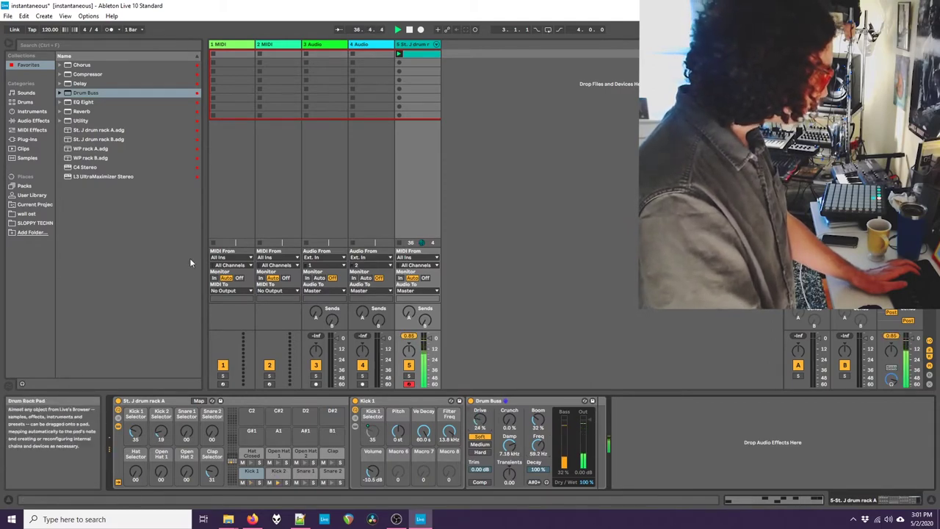
- Set the project tempo to 125 BPM
click(49, 29)
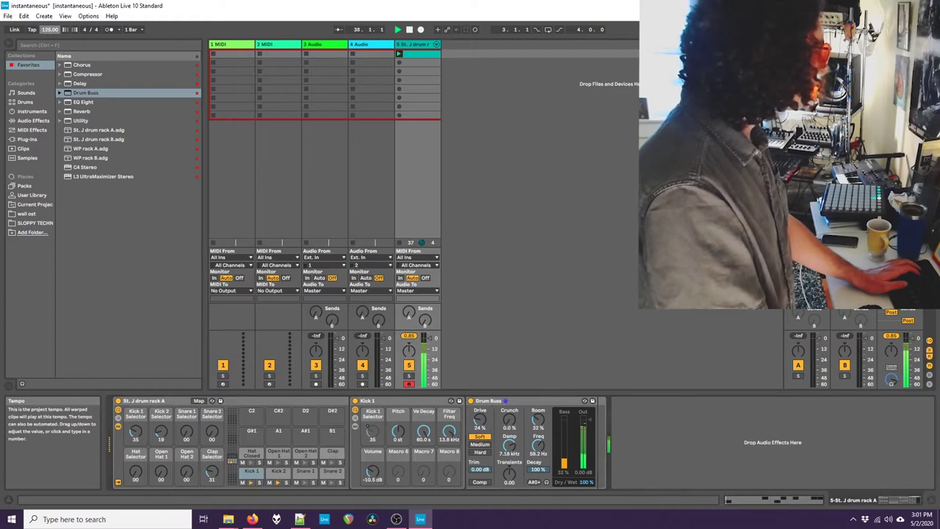
text(125)
key(Return)
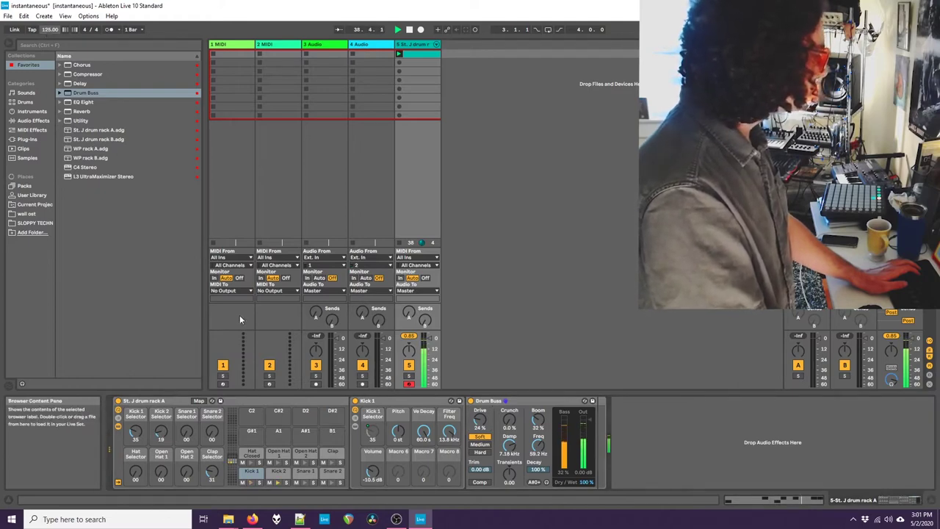
- Add an Auto Filter audio effect to the Kick 2 pad's device chain
click(283, 474)
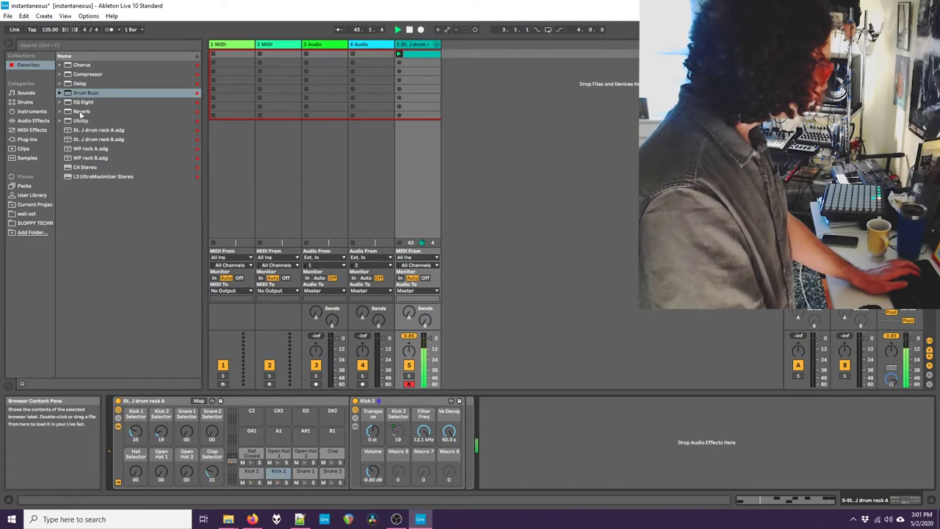
click(37, 113)
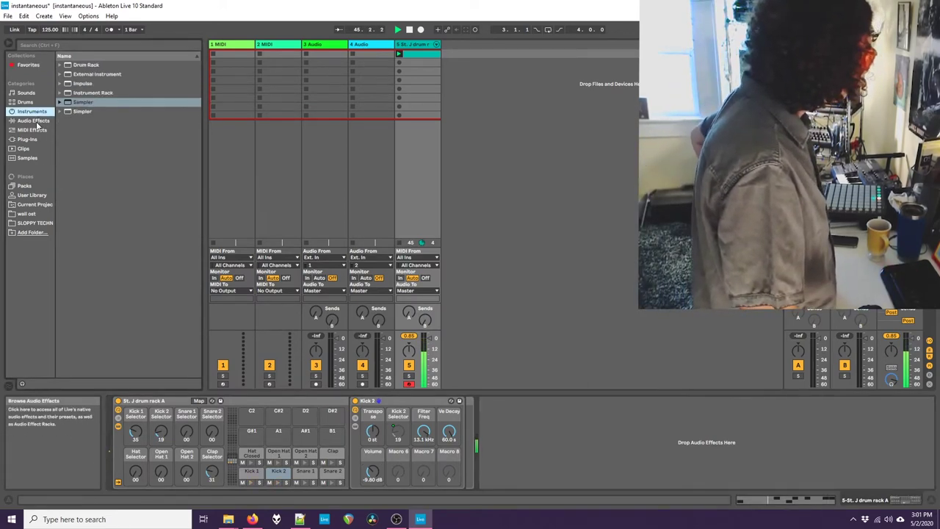
click(37, 121)
click(83, 75)
drag(83, 75, 474, 439)
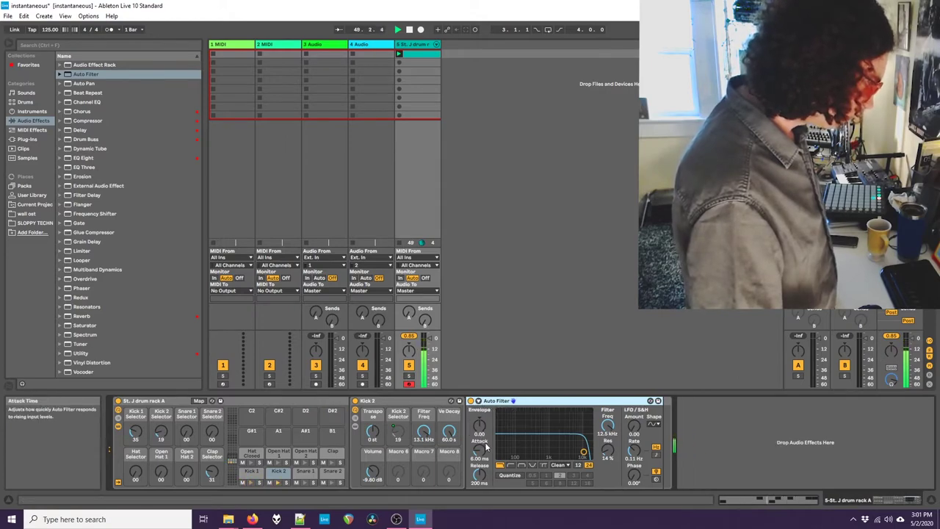
- Set Kick 2's Auto Filter to 888 Hz cutoff and 73% resonance, with LFO amount 22.4 and a tempo-synced LFO rate of 1/24
drag(583, 453, 558, 435)
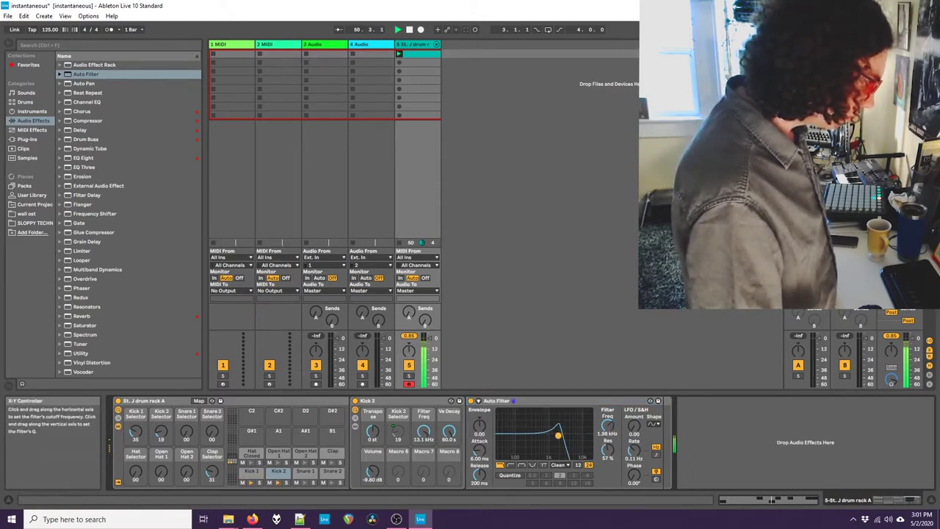
mouse_move(634, 425)
mouse_down()
mouse_move(634, 415)
mouse_move(634, 424)
mouse_up()
click(656, 454)
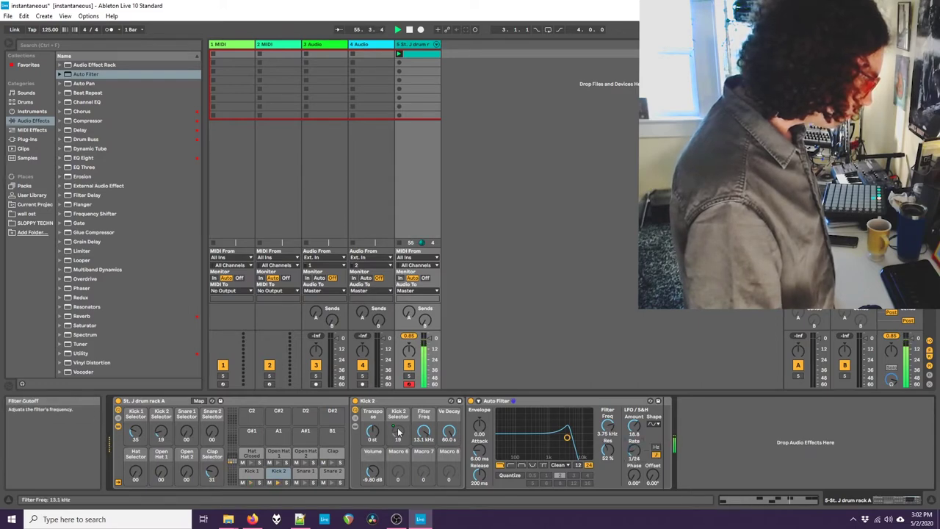
drag(608, 448, 607, 442)
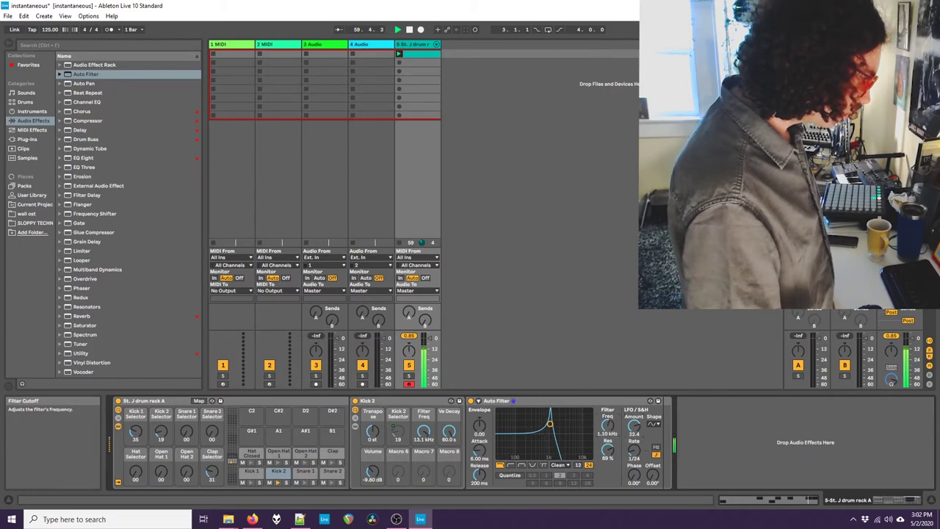
drag(610, 431, 610, 422)
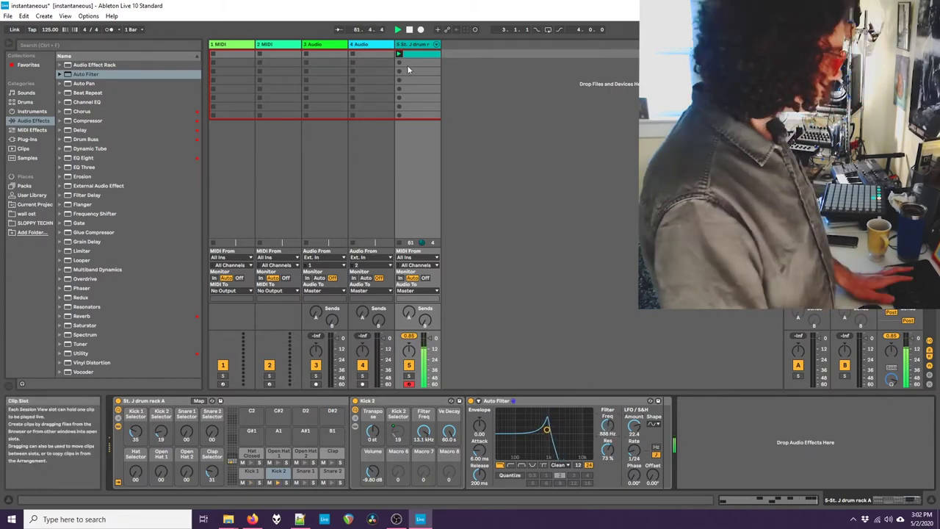
- Duplicate the drum clip into the track's second slot and launch the copy
drag(409, 53, 409, 62)
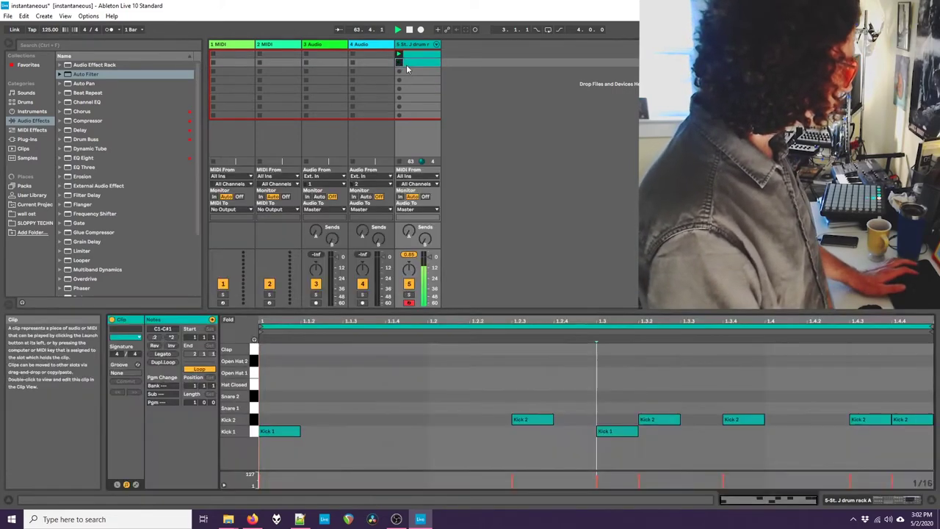
double_click(407, 65)
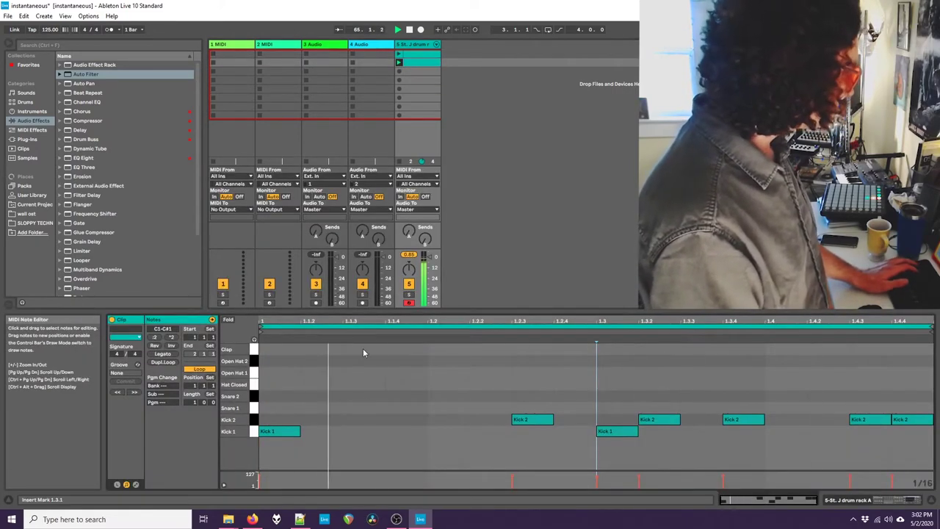
- Show the Kick 1 Filter Freq automation in the second clip and lower its envelope across the whole bar
click(902, 502)
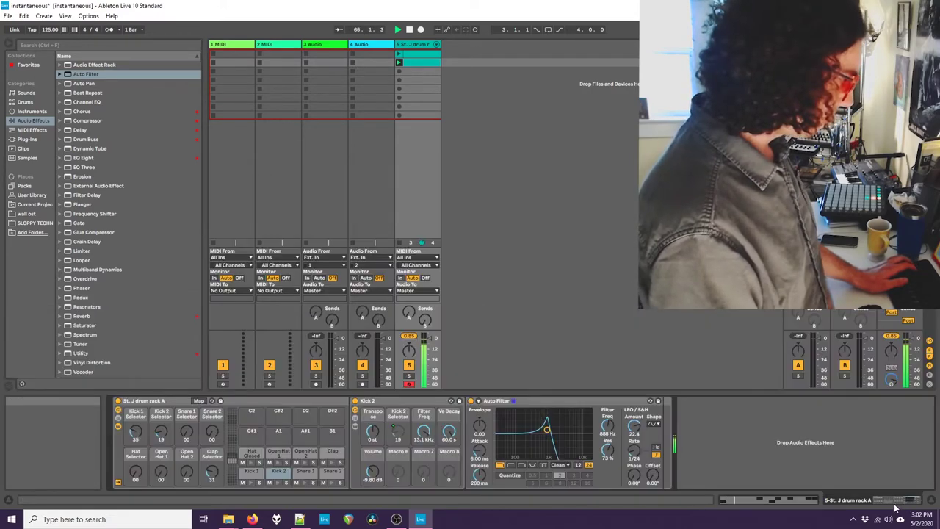
key(shift+Tab)
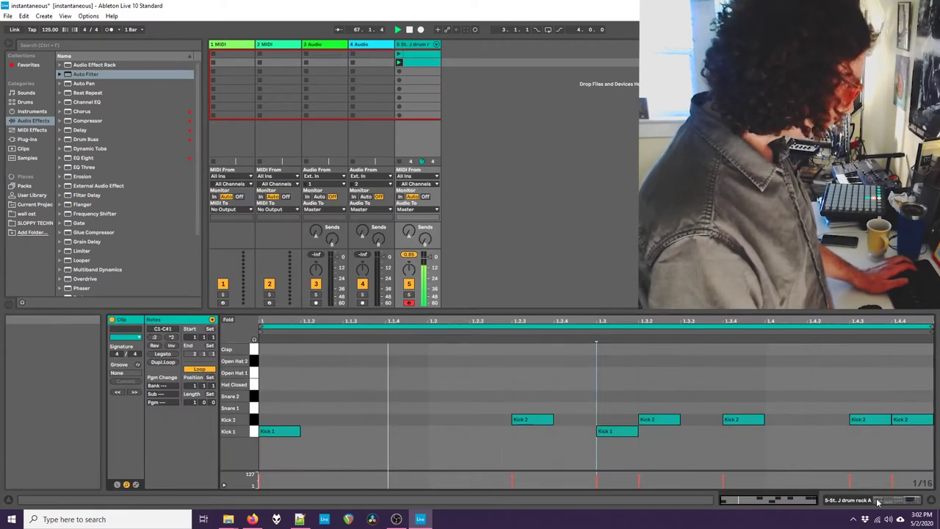
key(shift+Tab)
click(252, 471)
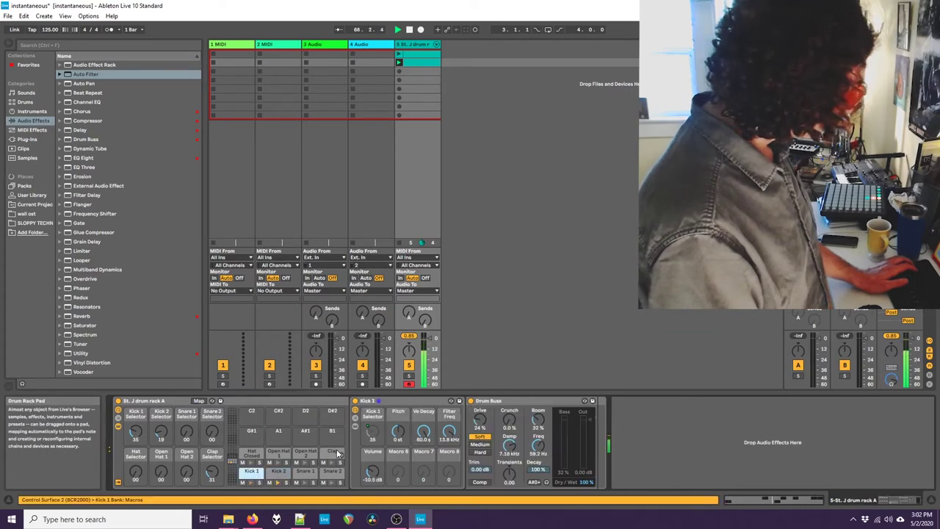
right_click(449, 433)
click(471, 219)
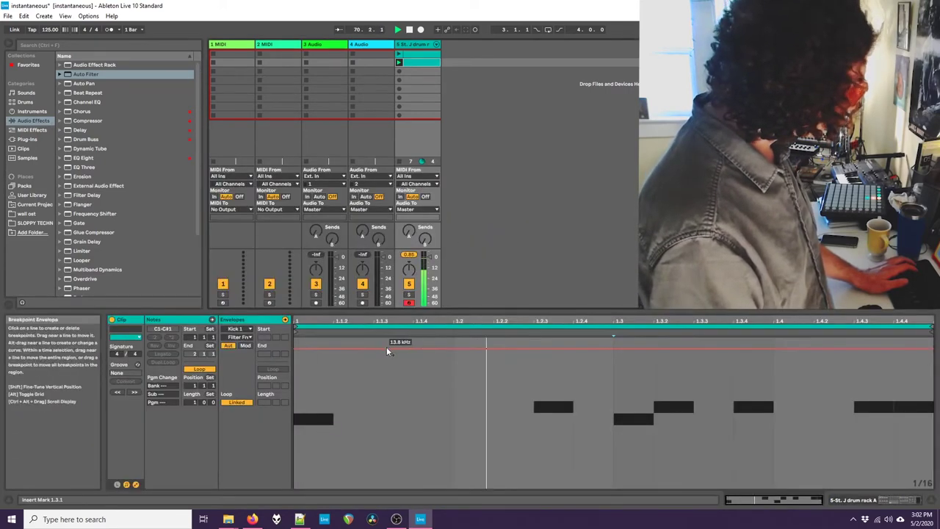
drag(296, 347, 294, 408)
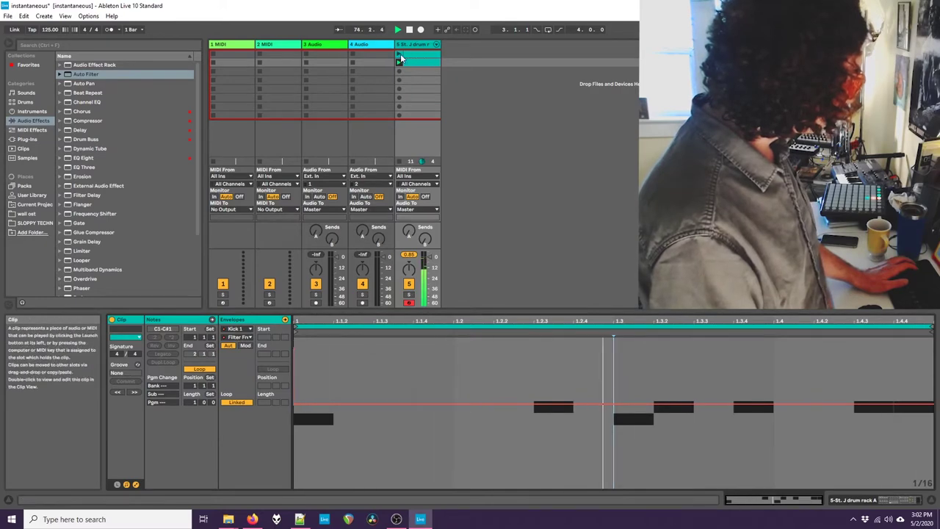
- Launch the first clip, paste a copy of it into the third slot and launch that copy
click(400, 56)
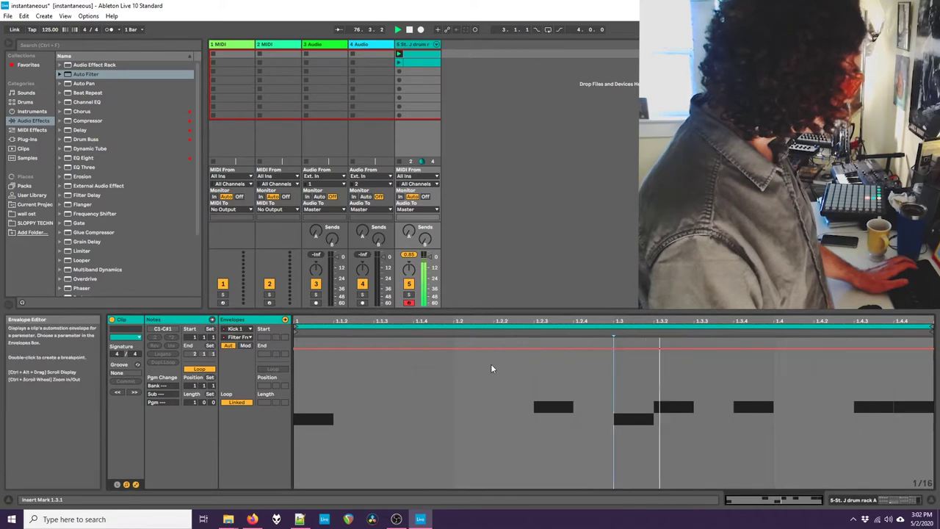
key(Down)
key(Down)
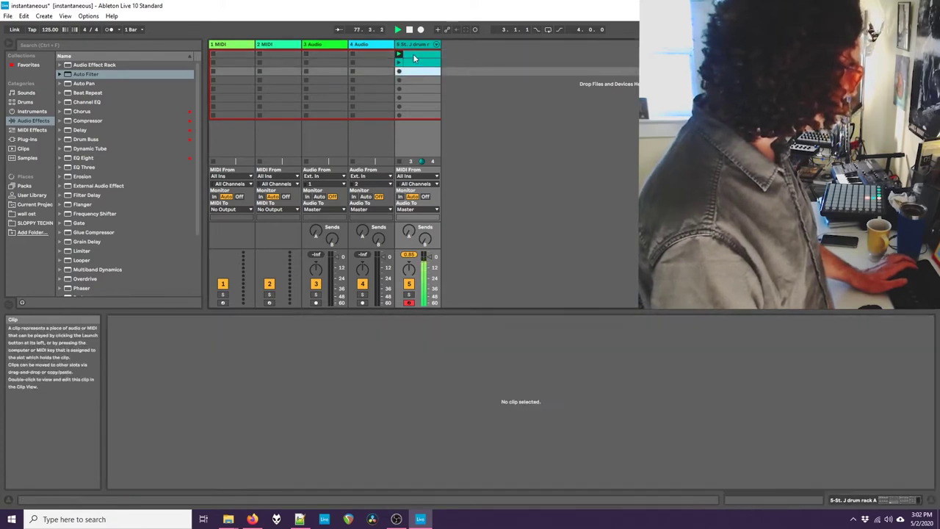
key(ctrl+v)
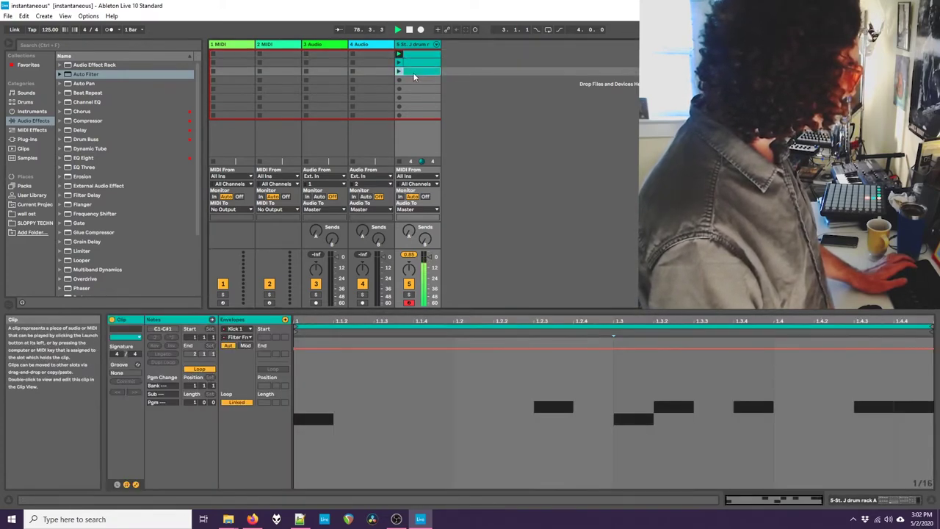
click(400, 72)
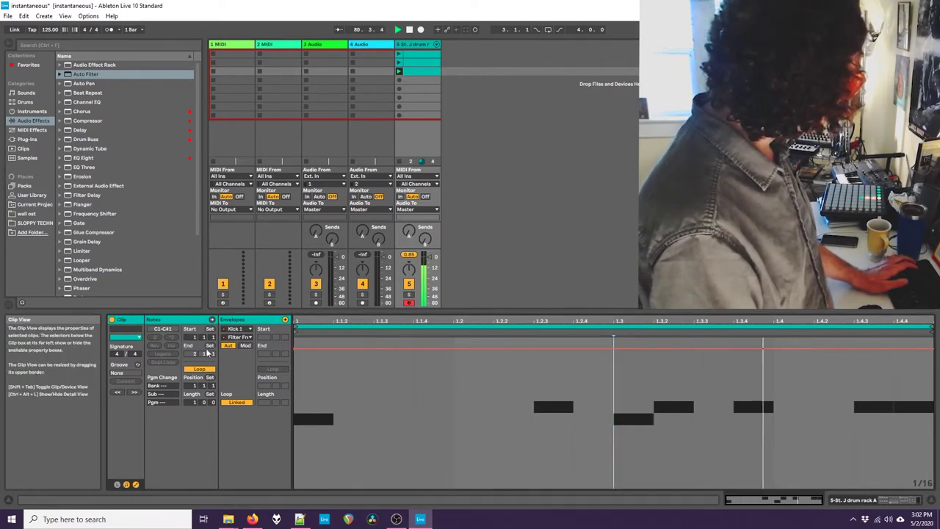
- Add Kick 1 notes at 1.2 and 1.4 in the third clip
click(155, 321)
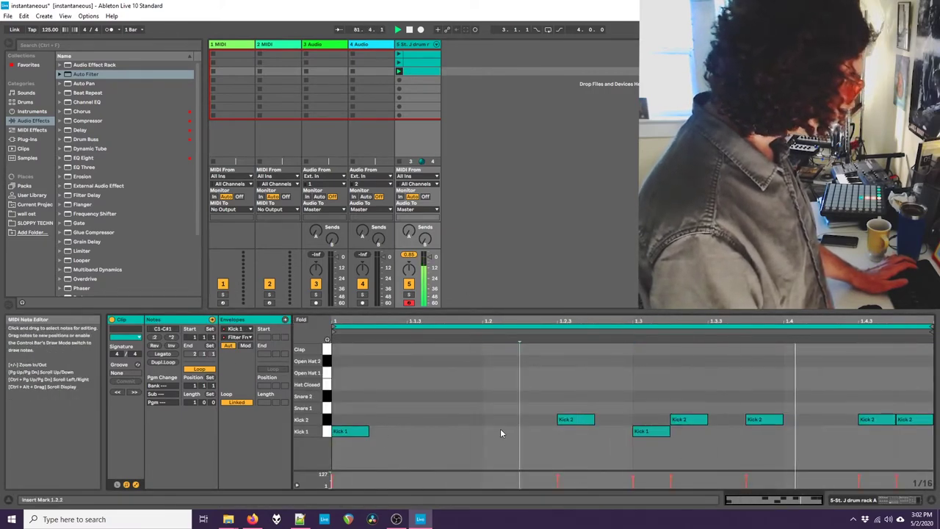
double_click(793, 432)
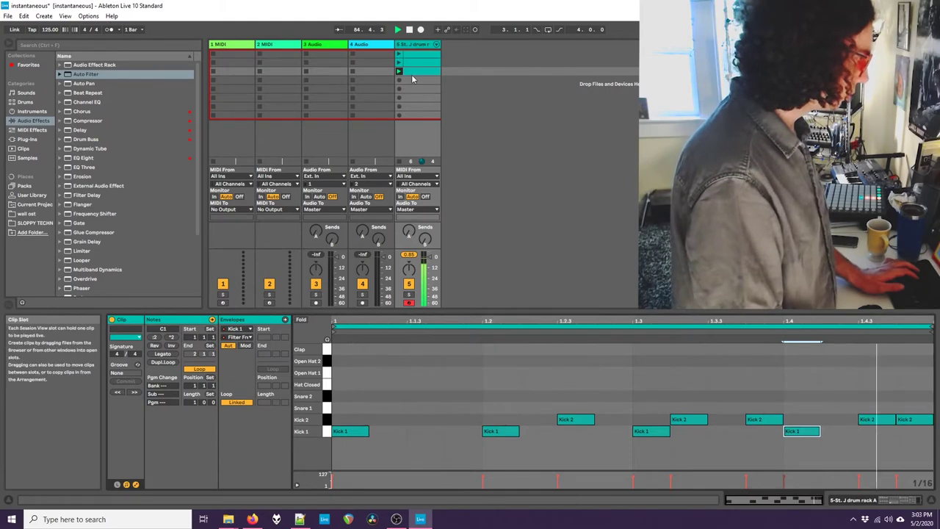
- Raise Kick 2's volume to -3.66 dB and set its Auto Filter to 1.49 kHz with 74% resonance
key(shift+Tab)
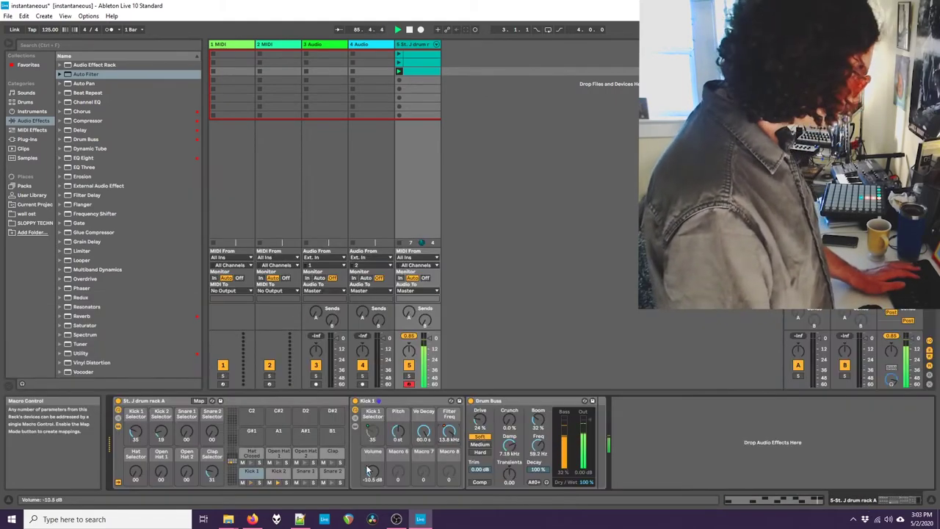
click(278, 476)
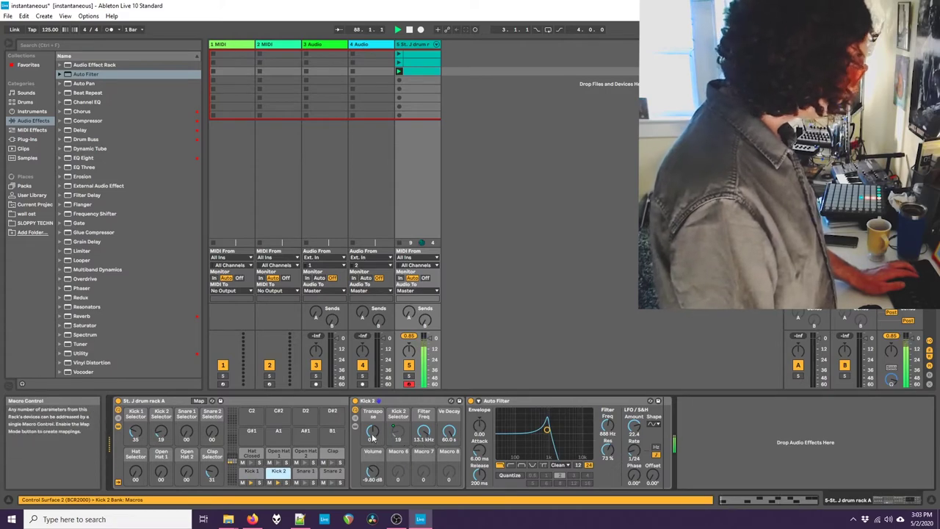
drag(373, 470, 373, 452)
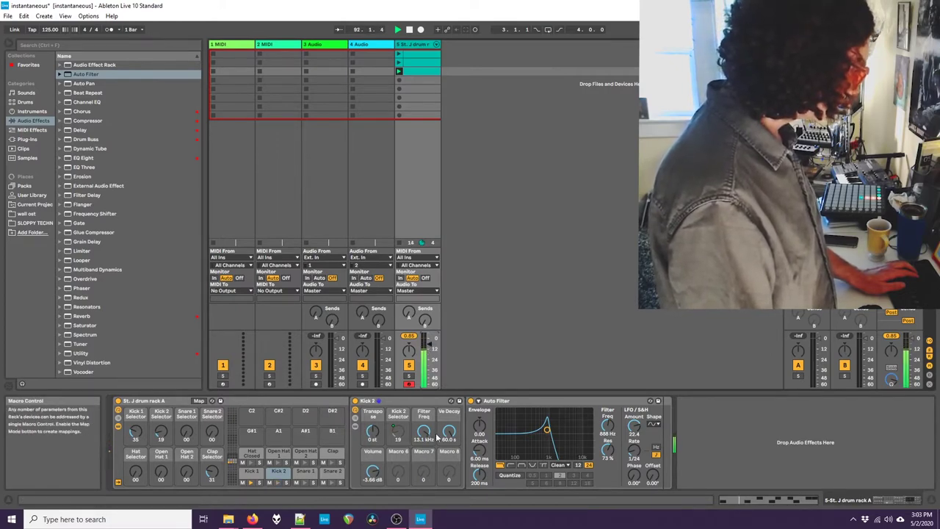
drag(548, 428, 559, 434)
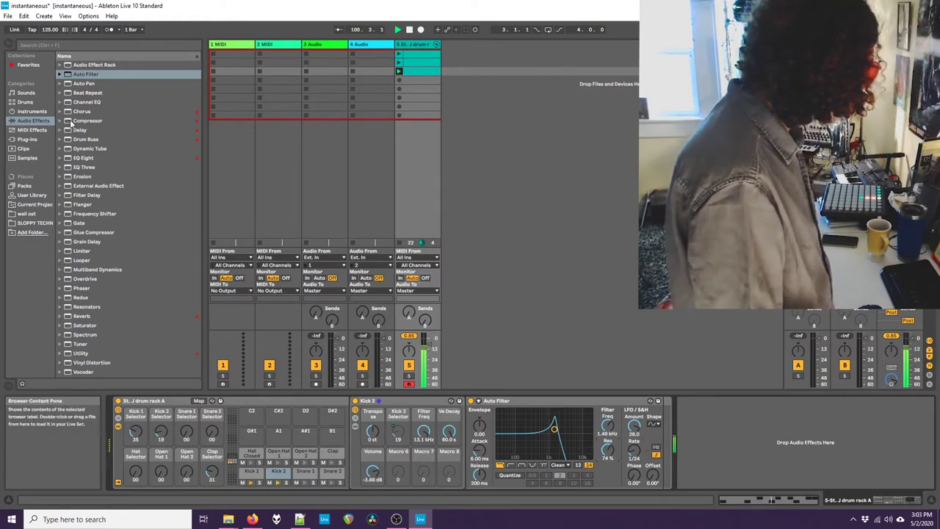
- Add a Delay after Kick 2's Auto Filter, unlink its channels and set the right delay time to 2 sixteenths
drag(85, 133, 588, 434)
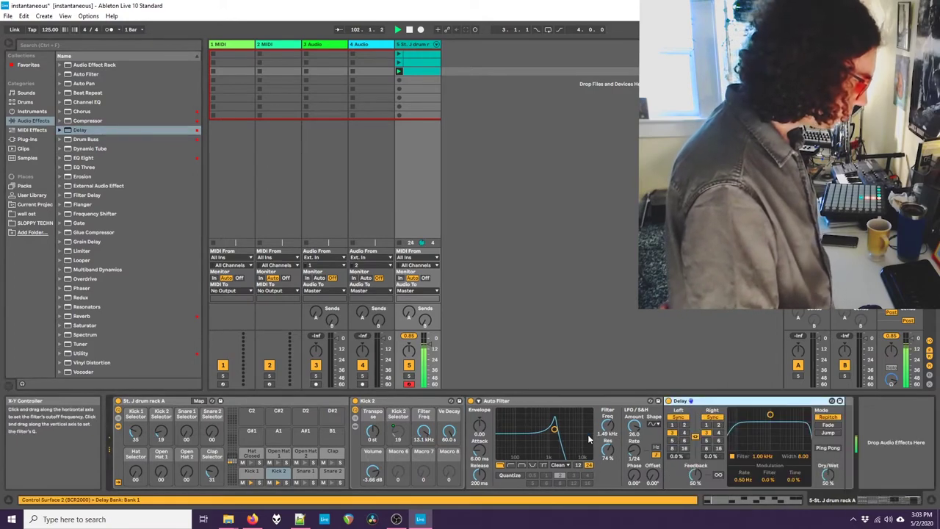
click(695, 436)
click(718, 425)
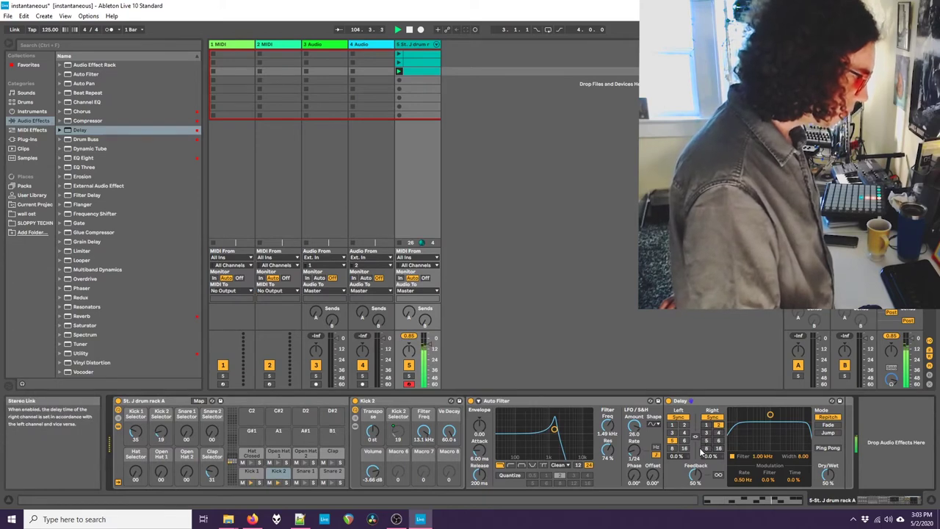
- Set the Delay's feedback to 60% and dry/wet to 37%, and adjust its bandpass filter
drag(822, 477, 823, 479)
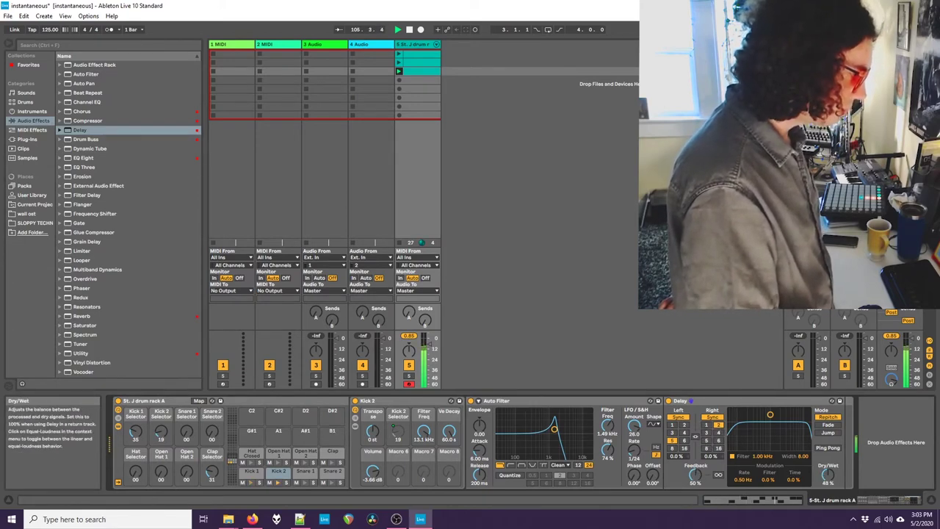
drag(695, 475, 696, 470)
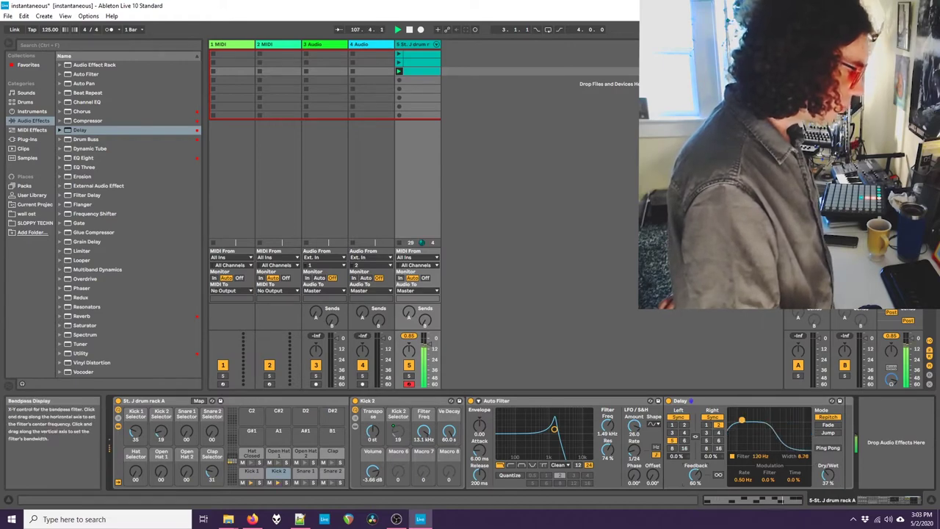
drag(741, 420, 785, 425)
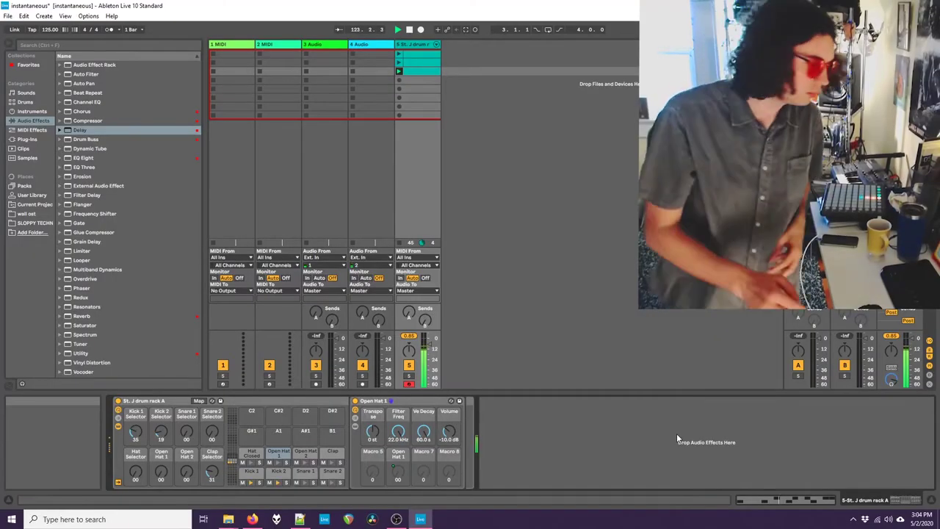
- Insert a MIDI clip in the third slot of the 1 MIDI track and add an E2 note at 1.1.1
right_click(232, 74)
click(264, 84)
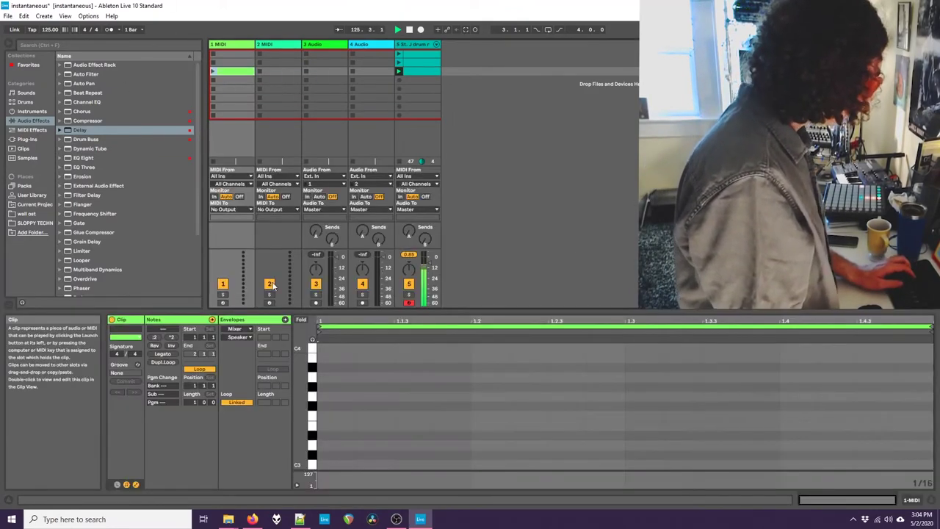
scroll(339, 410, down, 4)
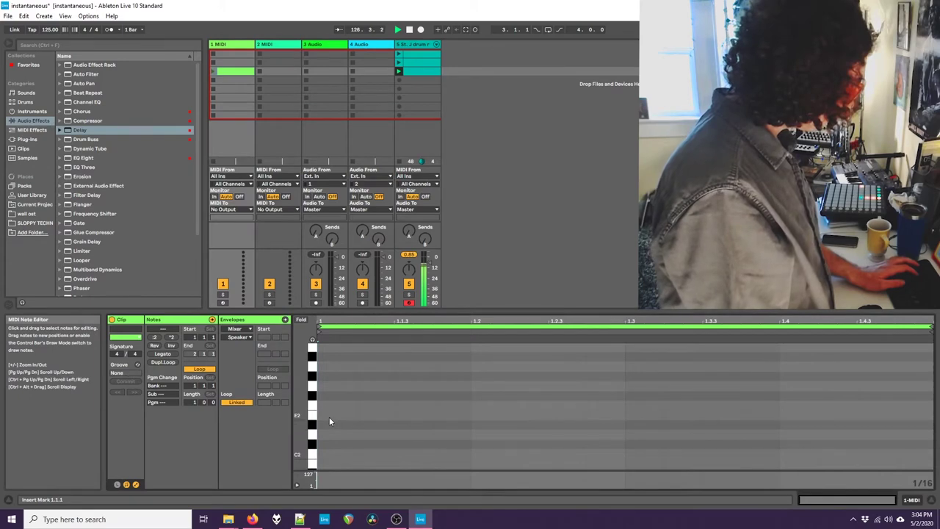
double_click(329, 416)
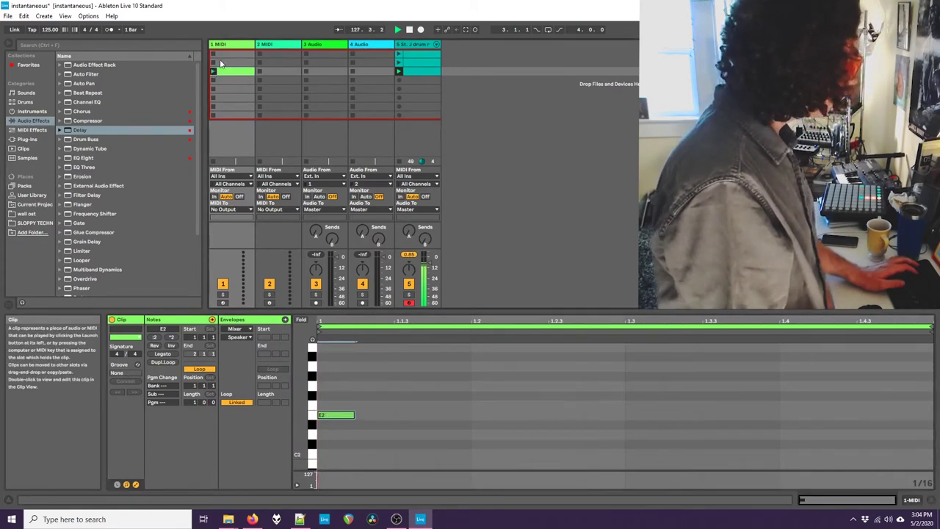
- Route the 1 MIDI track's output to the FirePod on channel 2
click(230, 209)
click(228, 218)
click(228, 219)
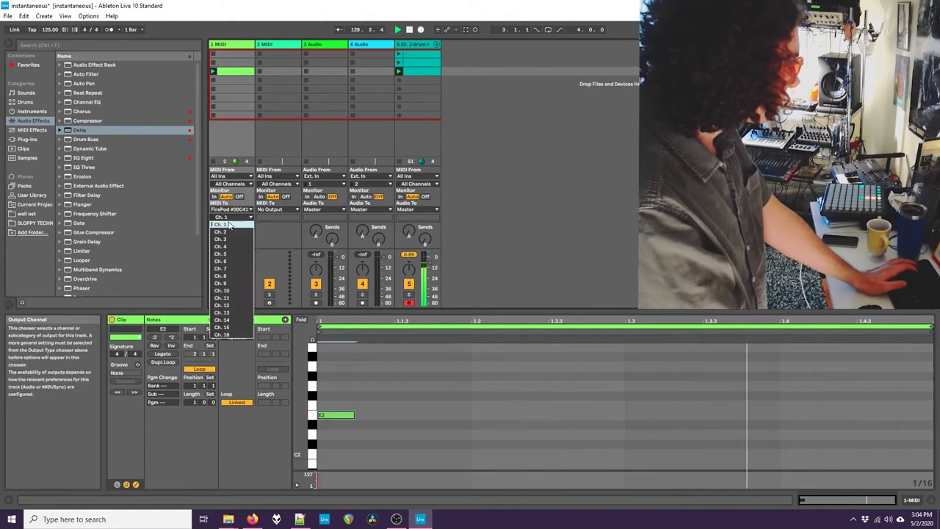
click(230, 232)
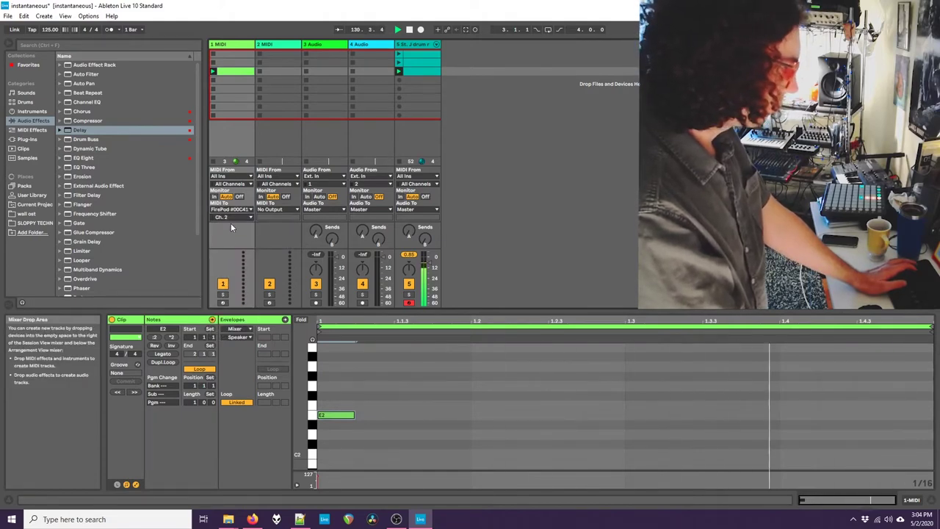
- Transpose the clip's first note down an octave to E1
click(337, 417)
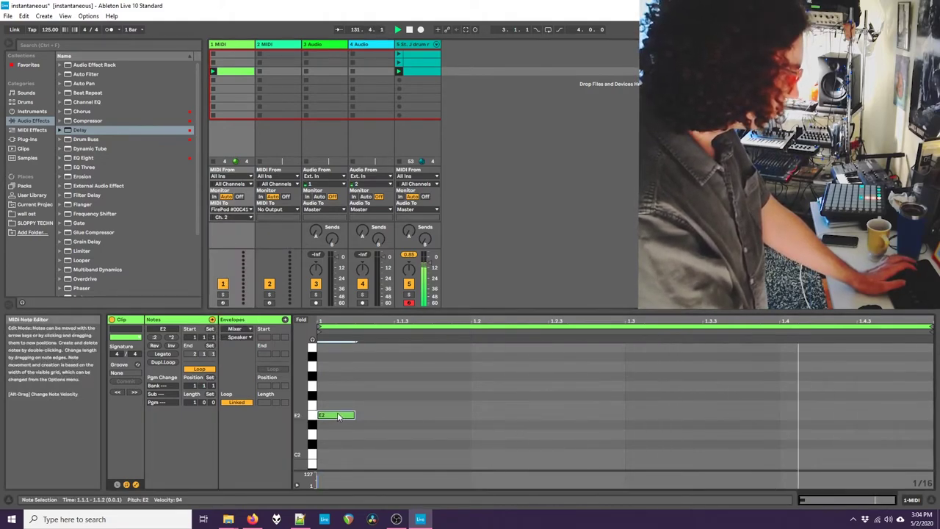
key(shift+Down)
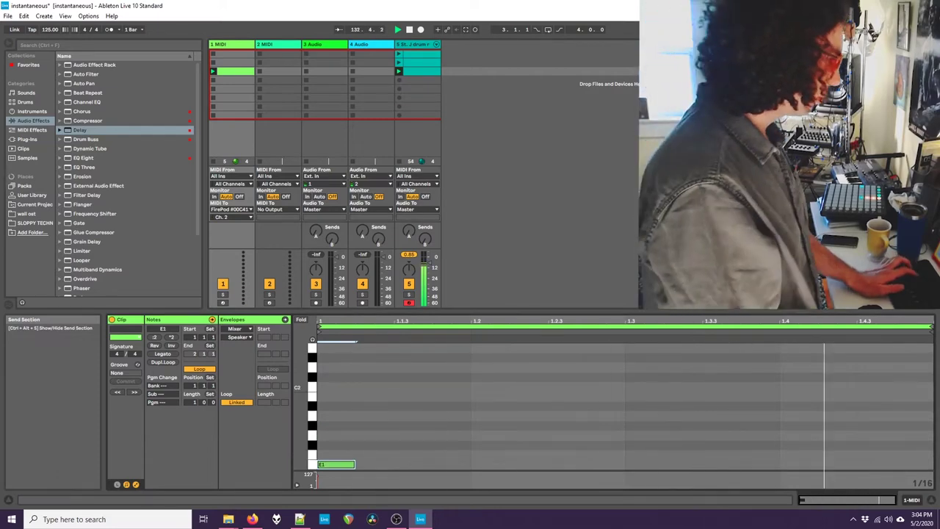
key(Up)
key(Down)
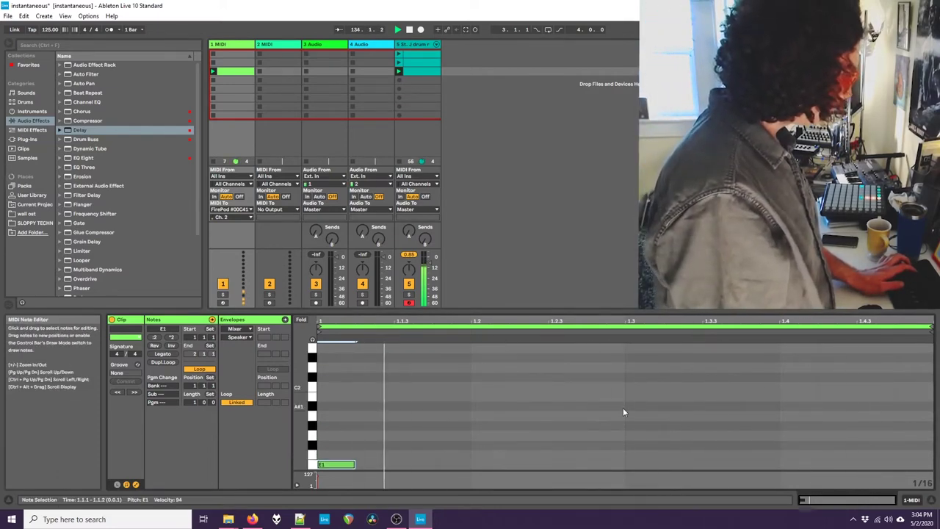
- Add an F#1 note at 1.1.2 and a C2 note at 1.1.3 in the MIDI clip
double_click(379, 445)
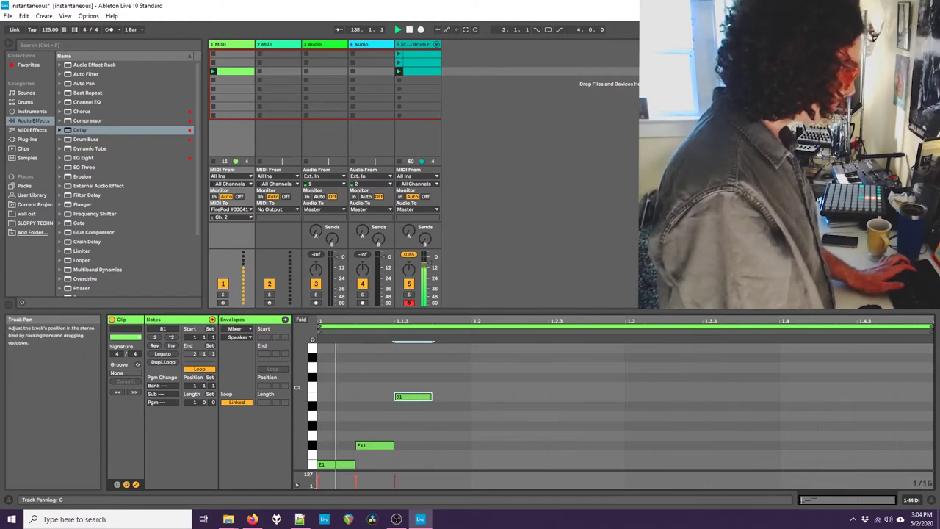
key(Up)
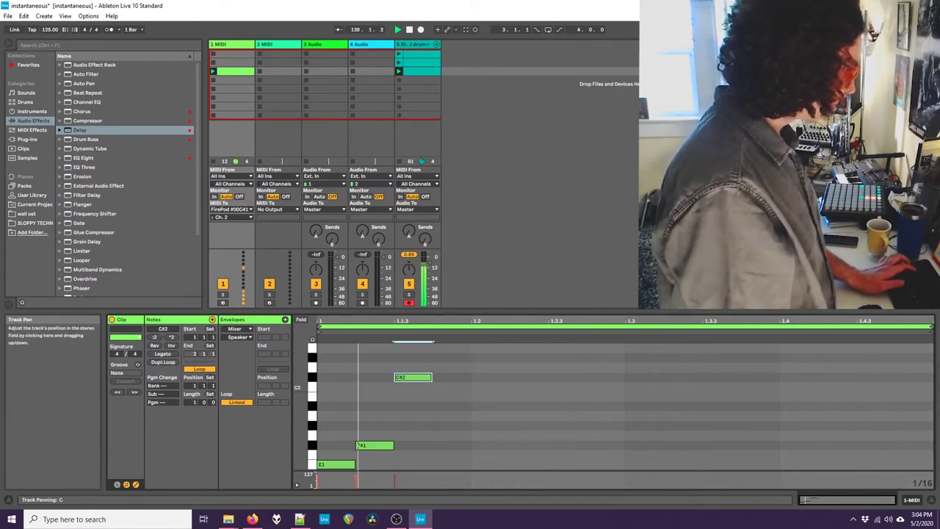
key(Down)
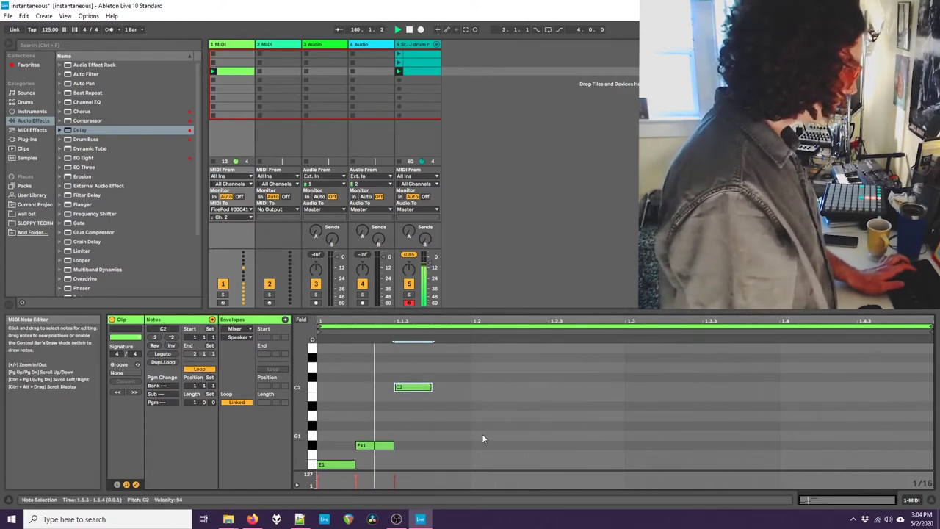
- Add an F#1 note at 1.1.4 and an E3 note at 1.2.2 in the MIDI clip
double_click(450, 447)
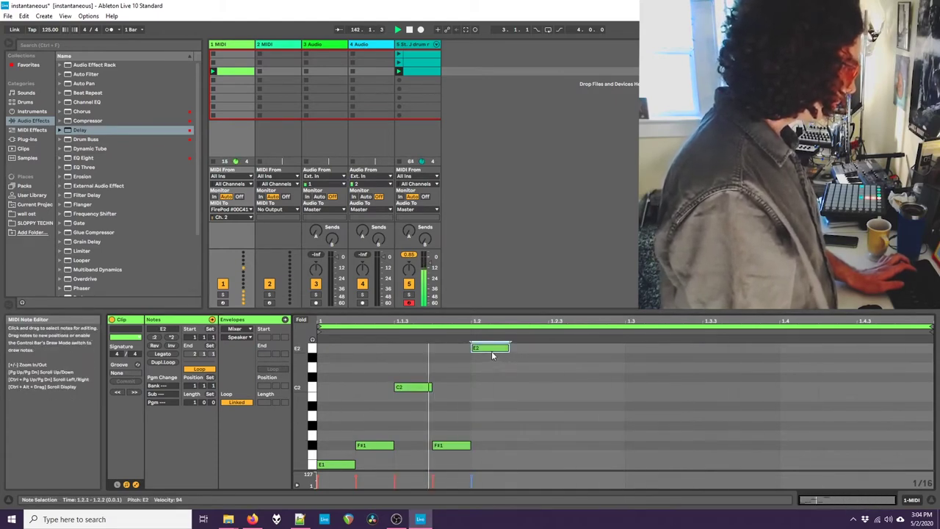
drag(496, 352, 547, 348)
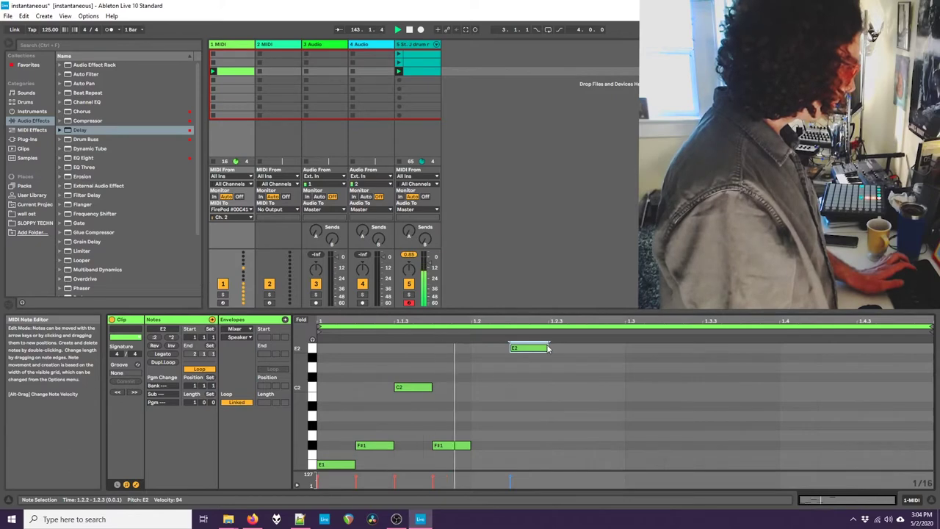
key(shift+Up)
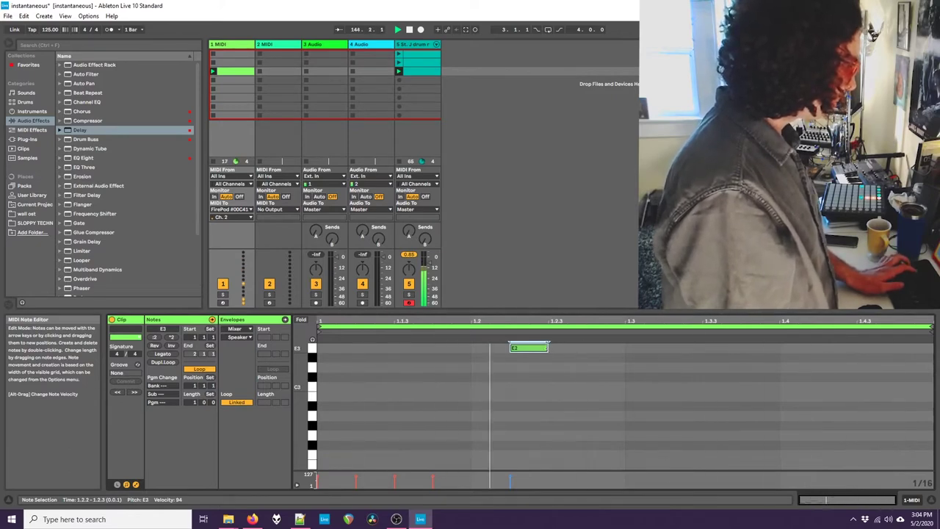
- Add a D#3 note at 1.3.4 and a G1 note at 1.4.1 in the MIDI clip
click(358, 400)
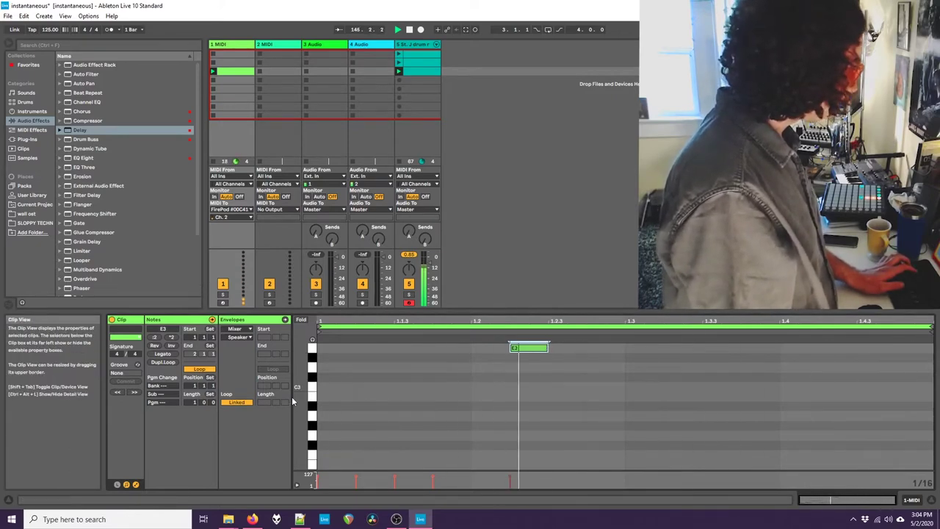
drag(299, 402, 612, 382)
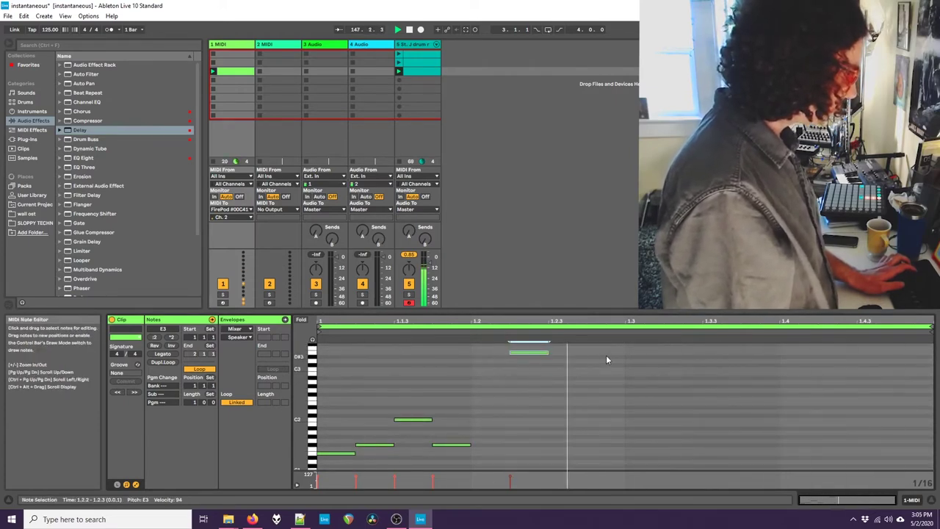
click(703, 359)
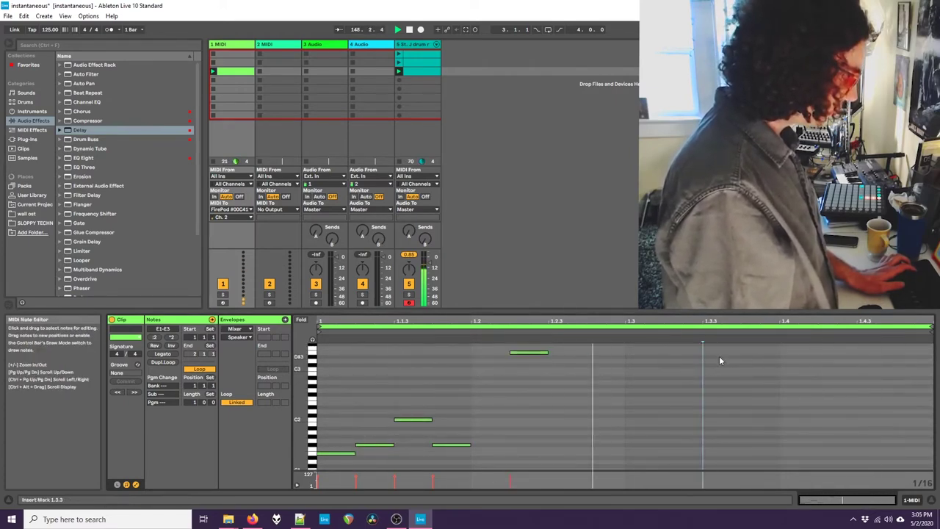
double_click(719, 356)
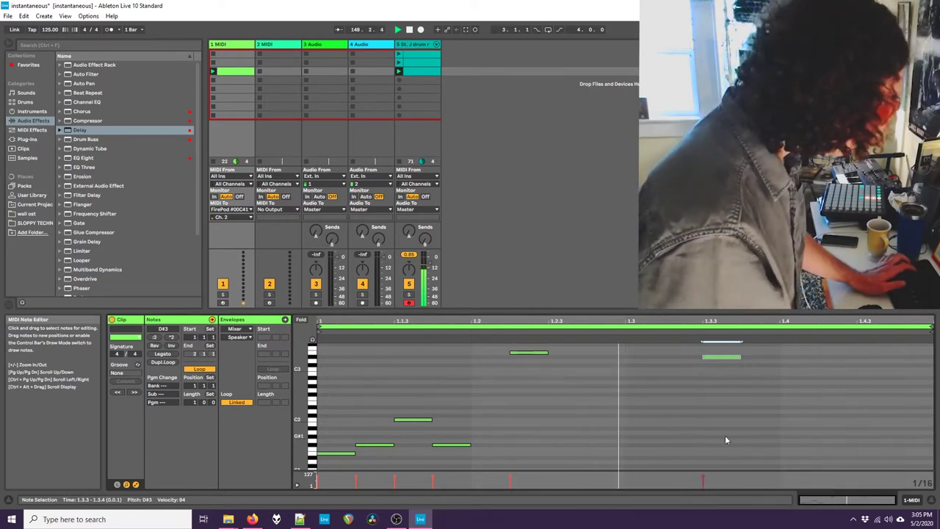
key(Right)
key(Down)
key(Up)
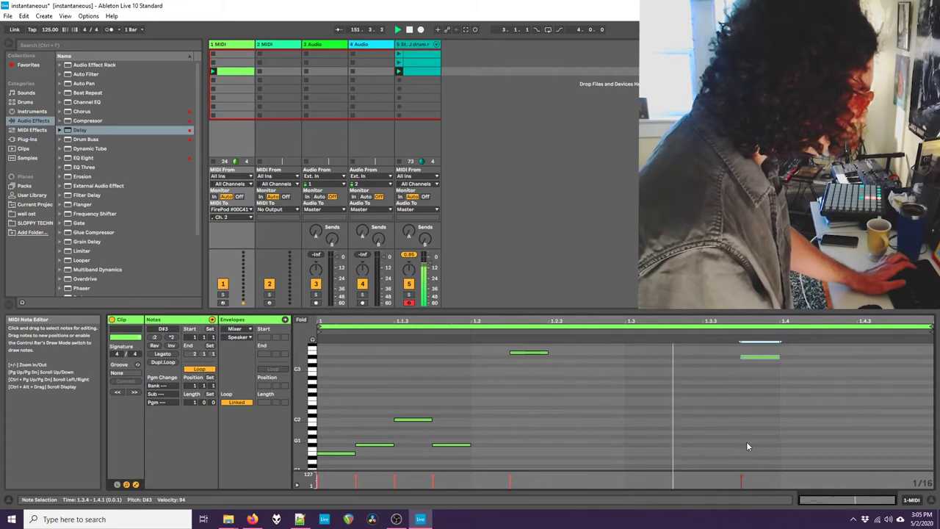
double_click(797, 441)
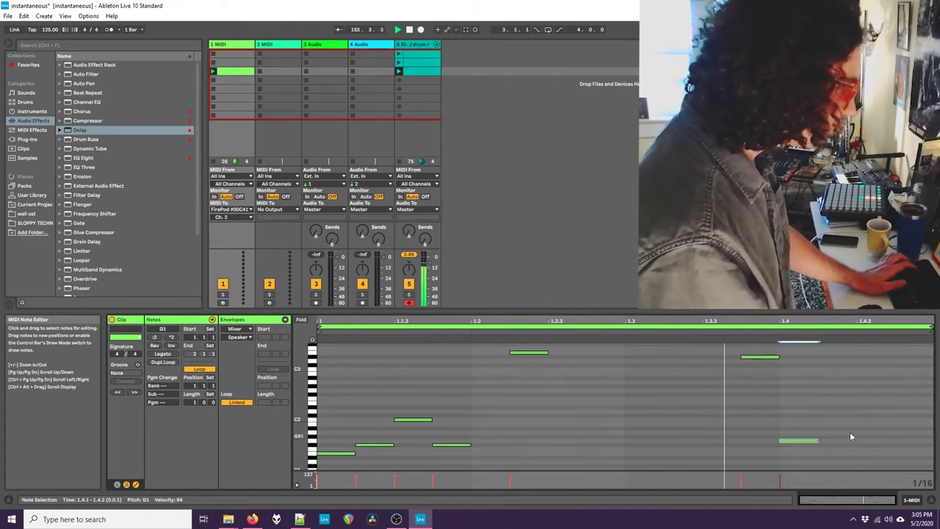
- Add a high note at 1.4.3 in the MIDI clip and raise its pitch to E4
drag(881, 367, 880, 343)
key(Up)
key(Up)
key(Up)
key(Up)
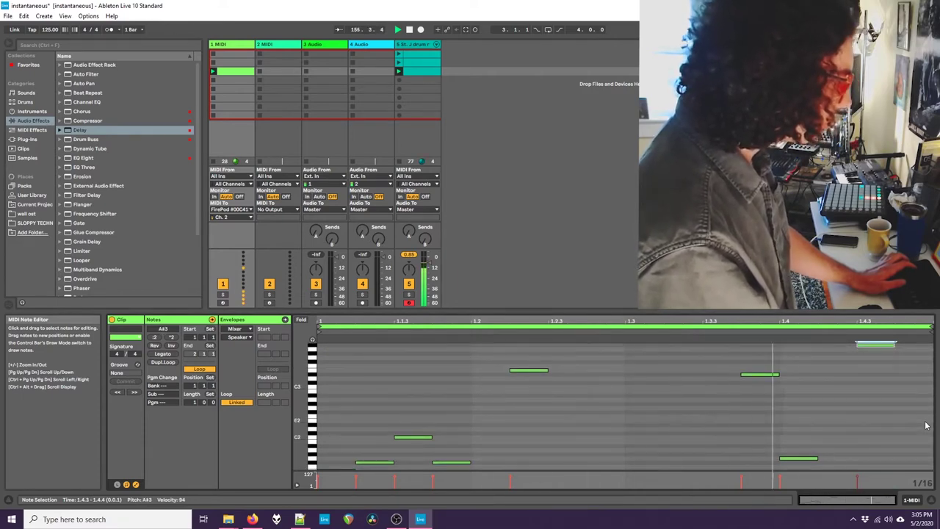
key(Up)
key(Up)
key(Up)
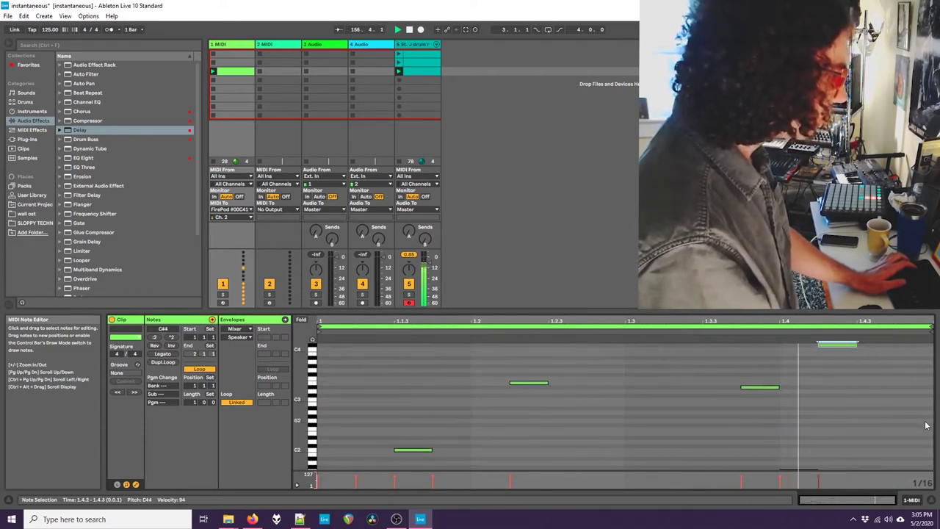
key(Right)
key(Up)
key(Up)
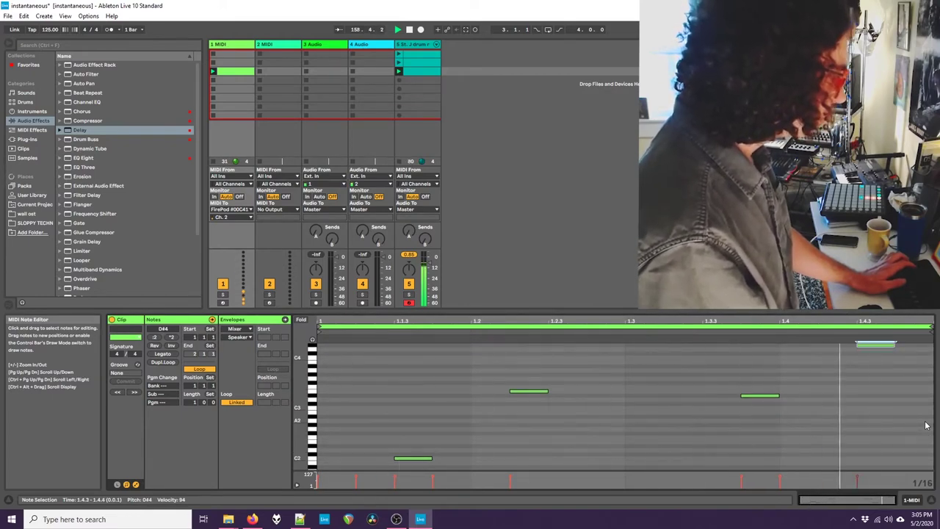
key(Up)
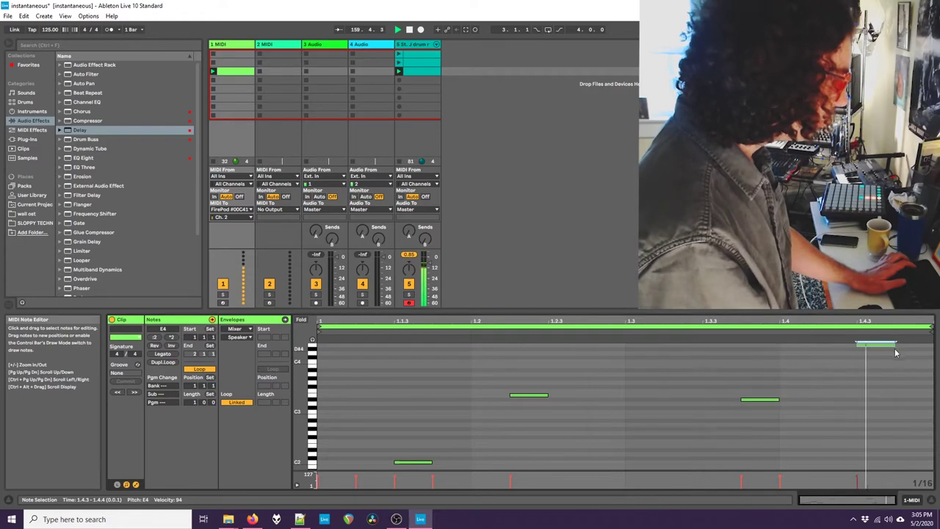
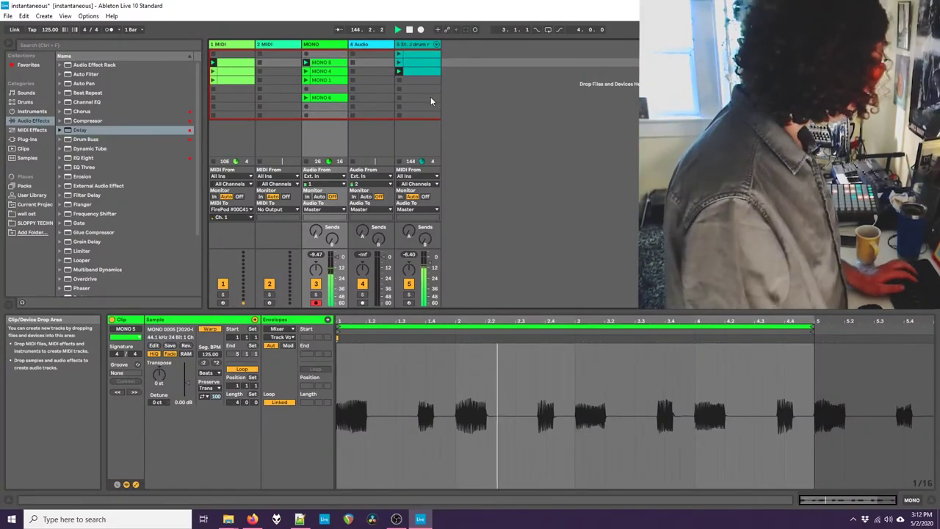
- Insert a new audio track directly after the 4 Audio track
click(352, 45)
key(ctrl+t)
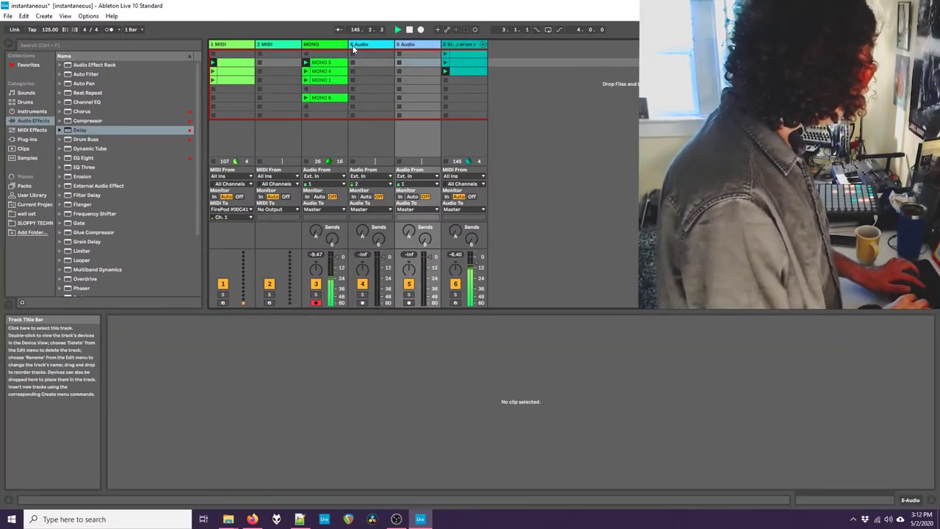
- Insert another audio track and rename the 4 Audio track as Tetra
click(353, 45)
key(ctrl+t)
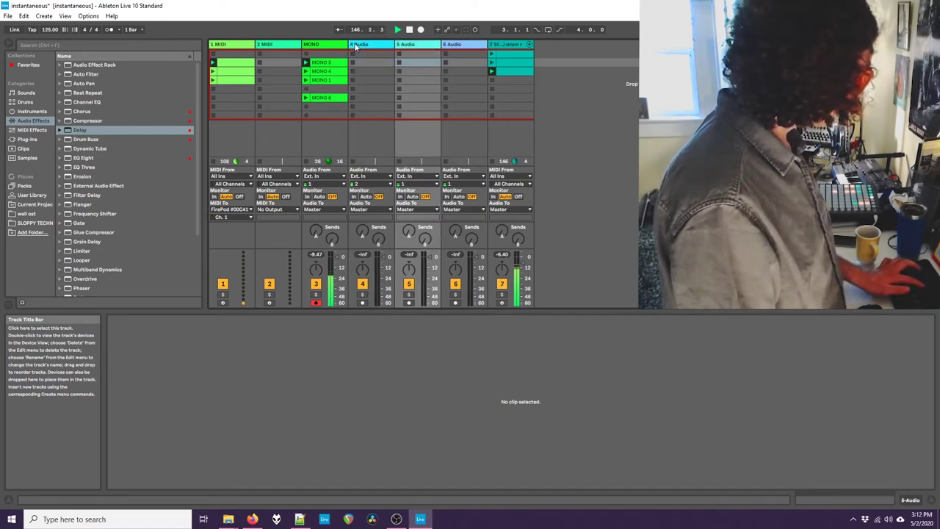
click(356, 45)
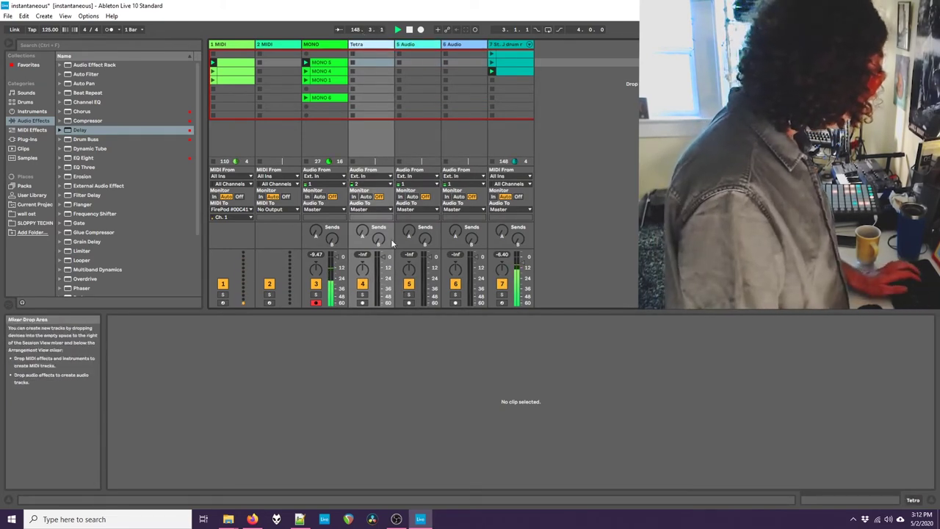
- Set the Tetra track's external input to stereo channels 1/2 and arm the track for recording
click(367, 184)
click(362, 192)
click(362, 303)
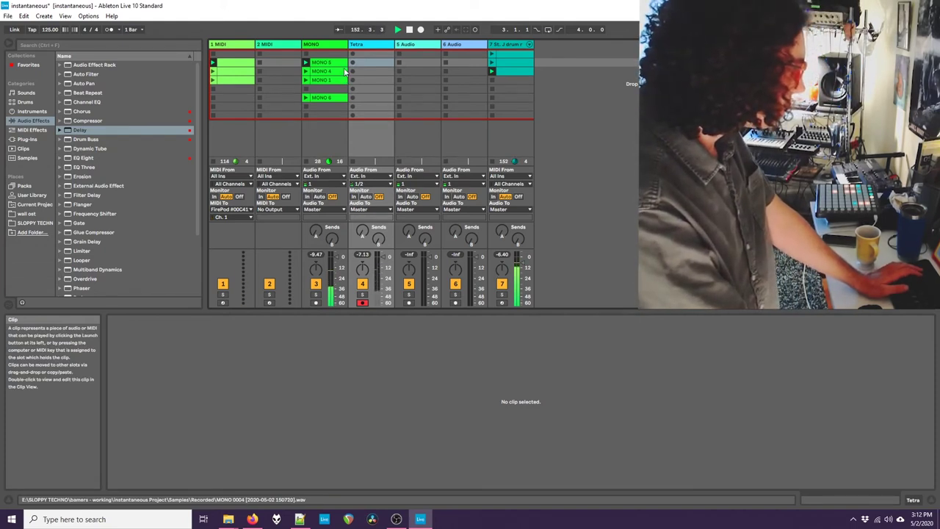
- Record a clip in the Tetra track's second slot and play it back with the 1 MIDI track stopped
click(352, 64)
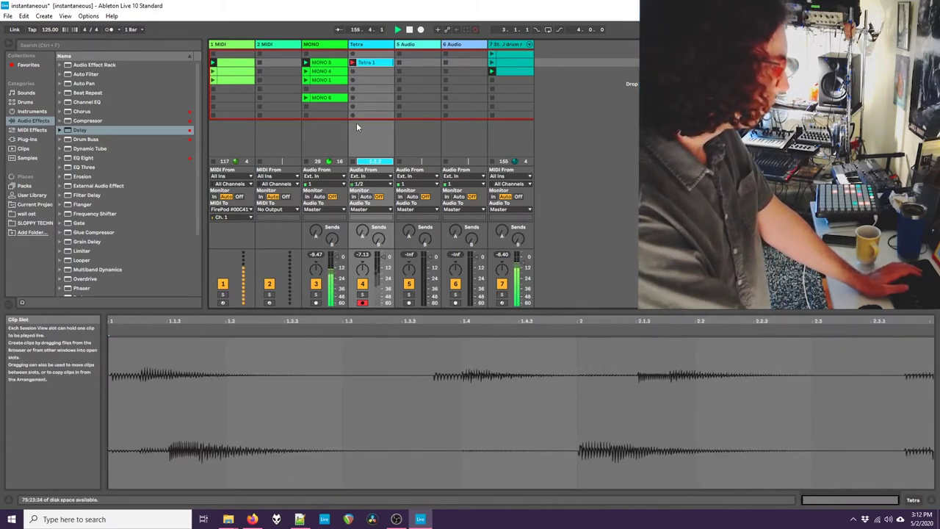
click(348, 161)
click(217, 158)
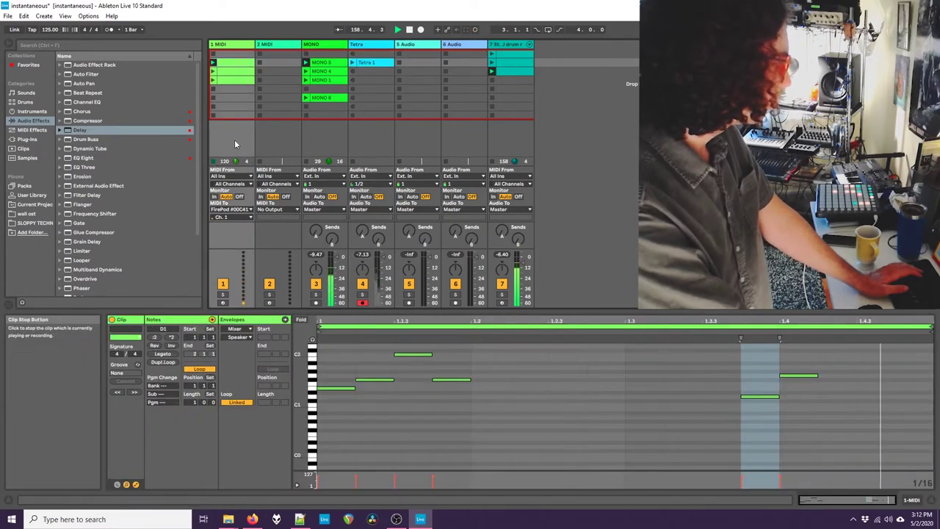
click(356, 64)
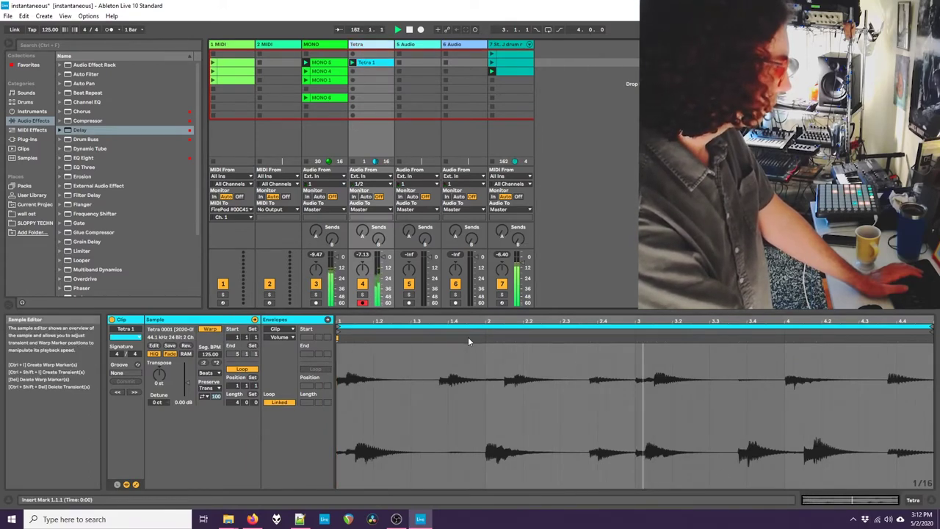
click(276, 54)
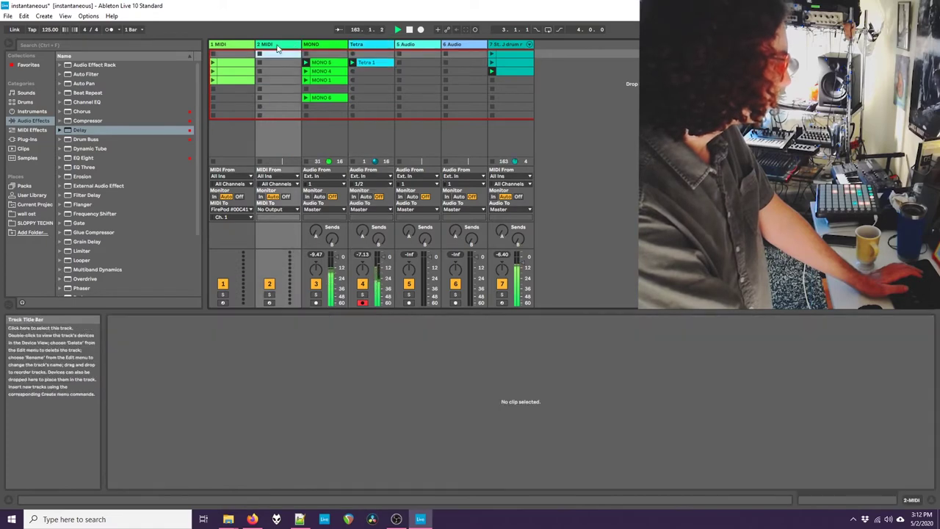
click(273, 80)
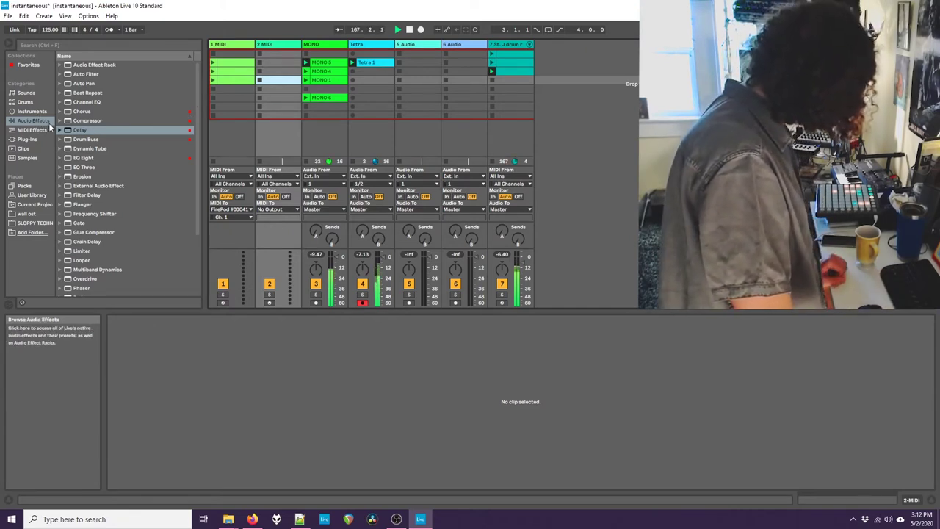
- Load St. J drum rack A from the favorites onto a new track and insert an empty MIDI clip in its second slot
click(35, 67)
drag(89, 132, 586, 104)
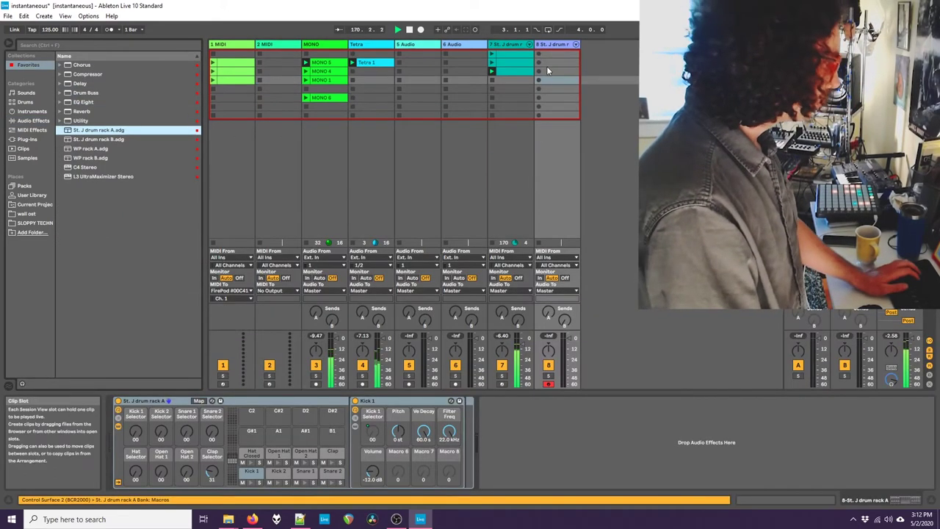
right_click(549, 64)
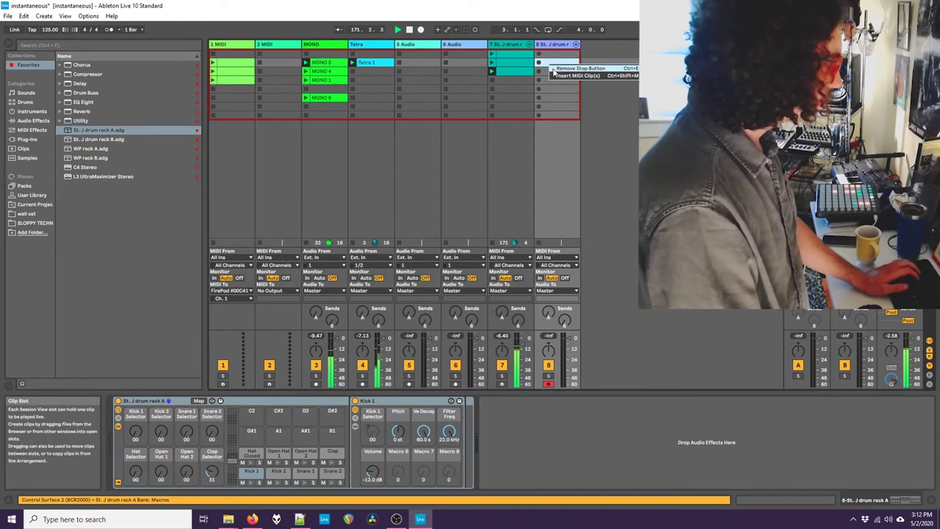
click(576, 76)
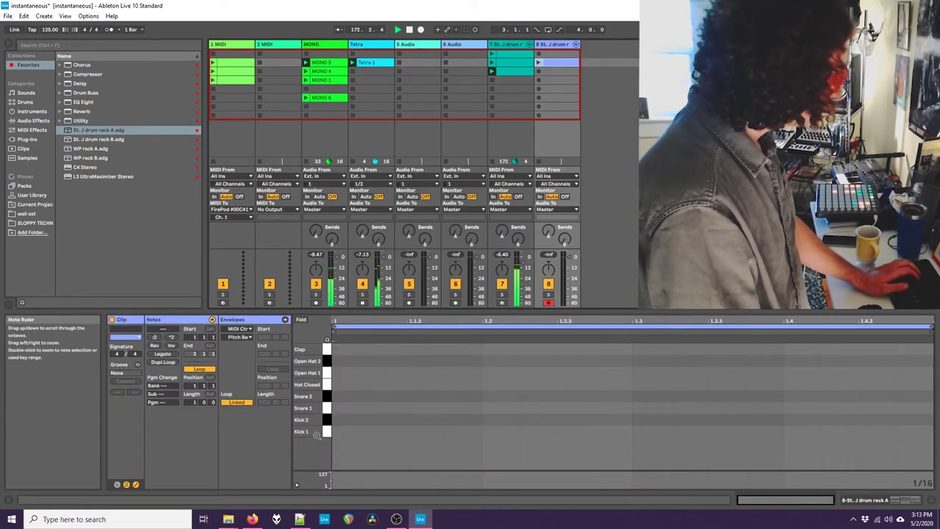
- Add two sixteenth notes at 1.1.2 and 1.1.3 in the new drum clip and place them on the Hat Closed row
double_click(388, 374)
double_click(418, 373)
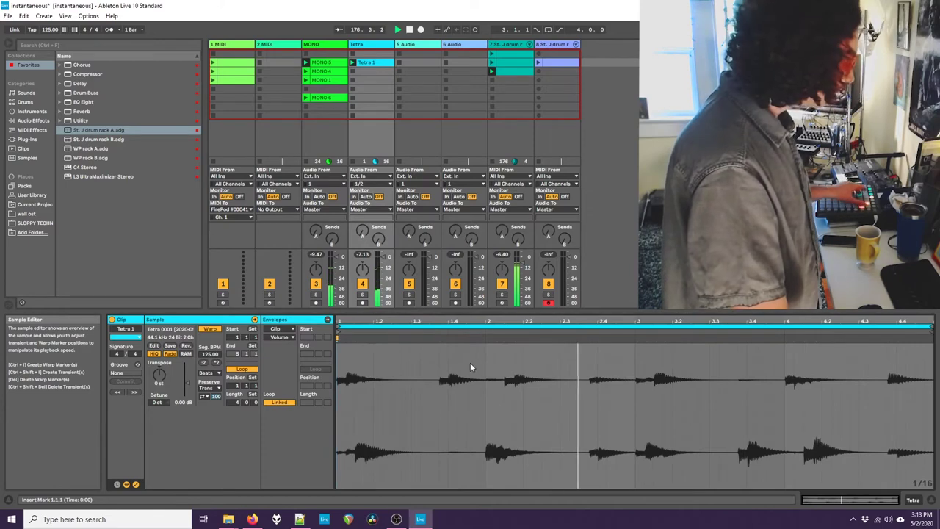
key(ctrl+a)
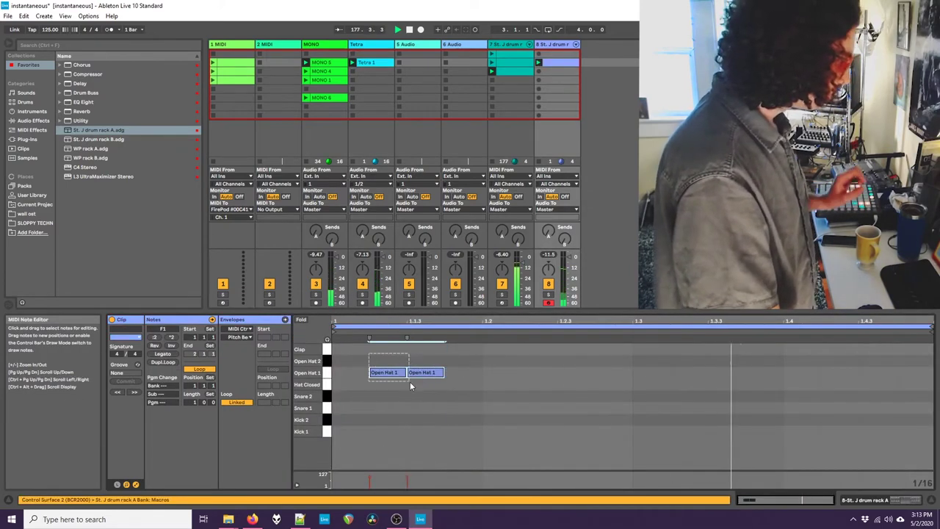
key(Down)
- Add Hat Closed notes at 1.2.3, 1.3.3 and 1.4.2 in the drum clip
double_click(581, 384)
double_click(722, 386)
click(842, 393)
click(790, 387)
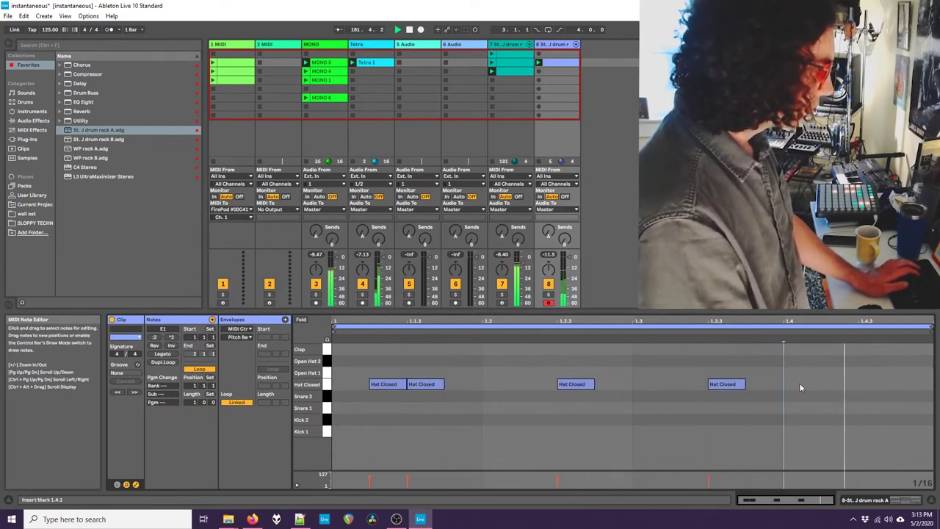
double_click(797, 387)
drag(800, 387, 845, 393)
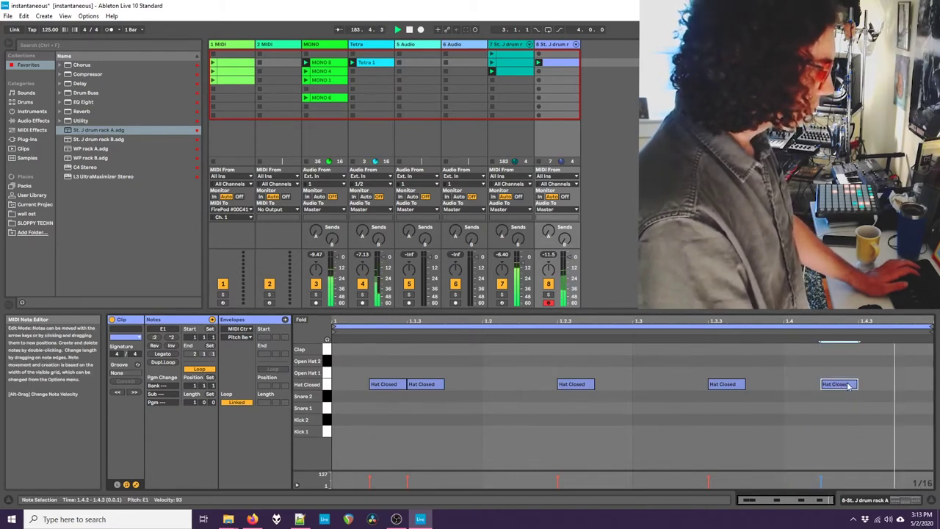
- Replace a trial Hat Closed note at 1.4.4 with a copy of the 1.4.2 hat placed at 1.4.3
double_click(906, 384)
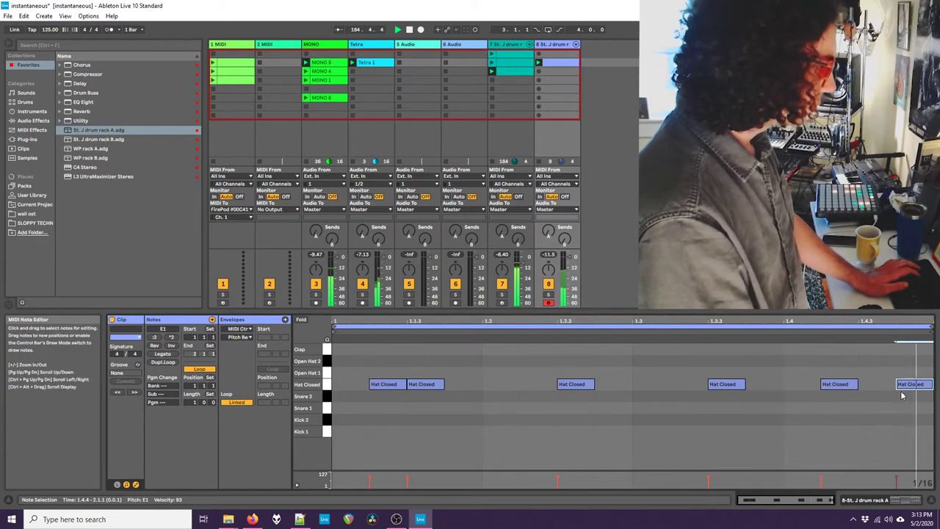
double_click(911, 384)
click(844, 385)
drag(848, 387, 872, 387)
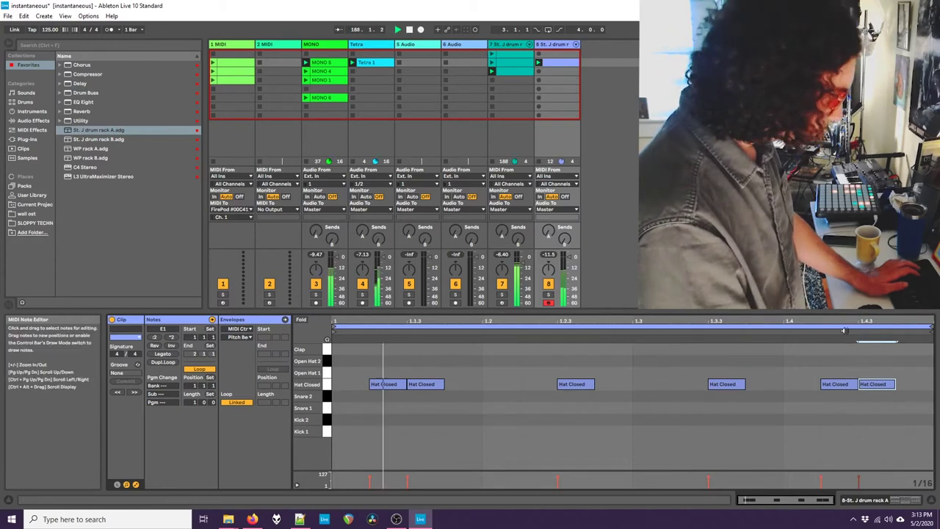
- Set the drum clip's note grid to 1/32 and select the Hat Closed note at 1.4.2
right_click(846, 323)
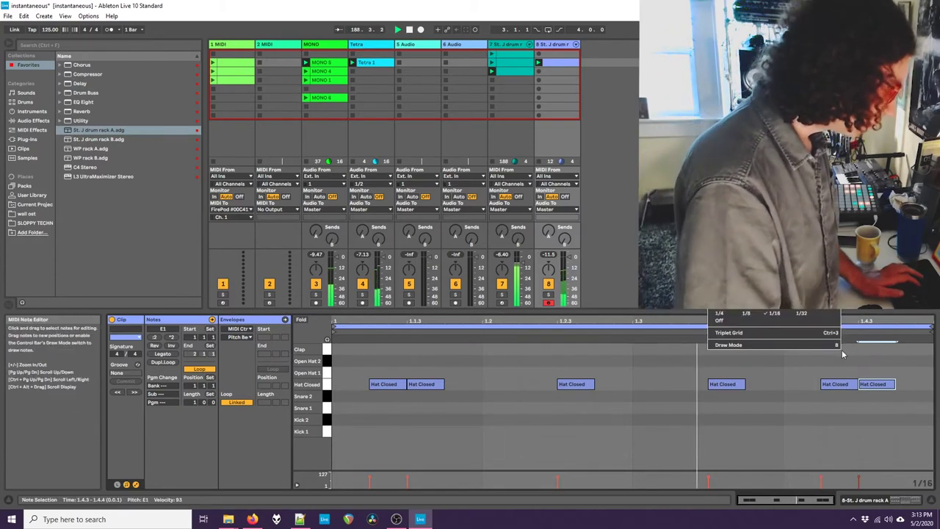
click(807, 315)
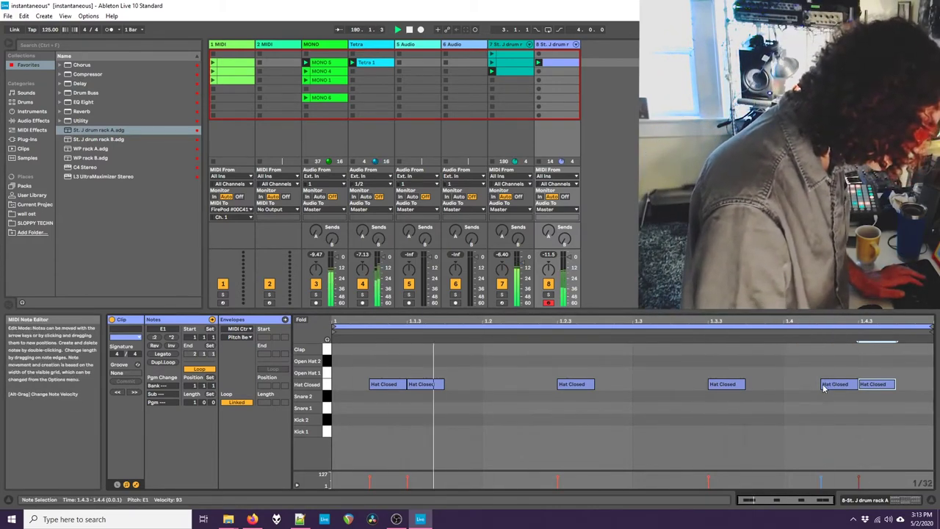
drag(820, 383, 846, 385)
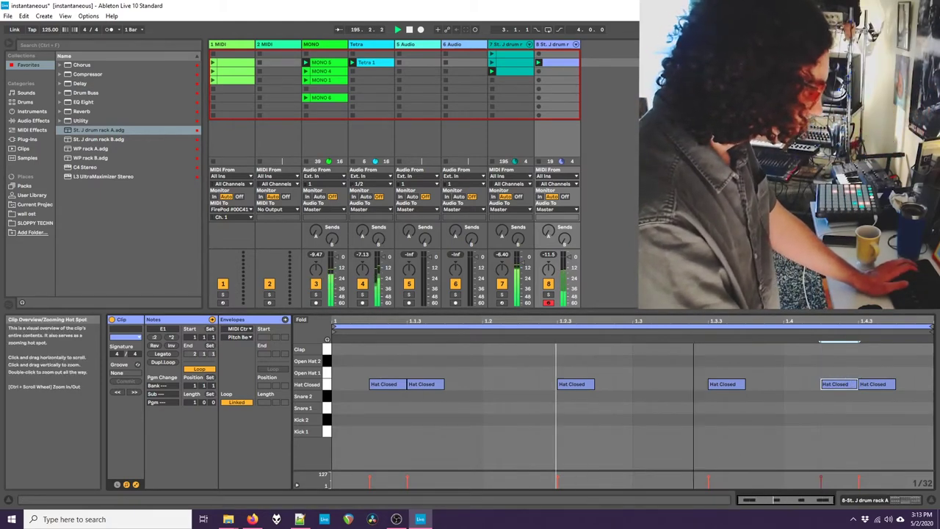
- Set the Hat Selector macro of the new drum rack to 87 and raise its track's send A to the reverb return
key(shift+Tab)
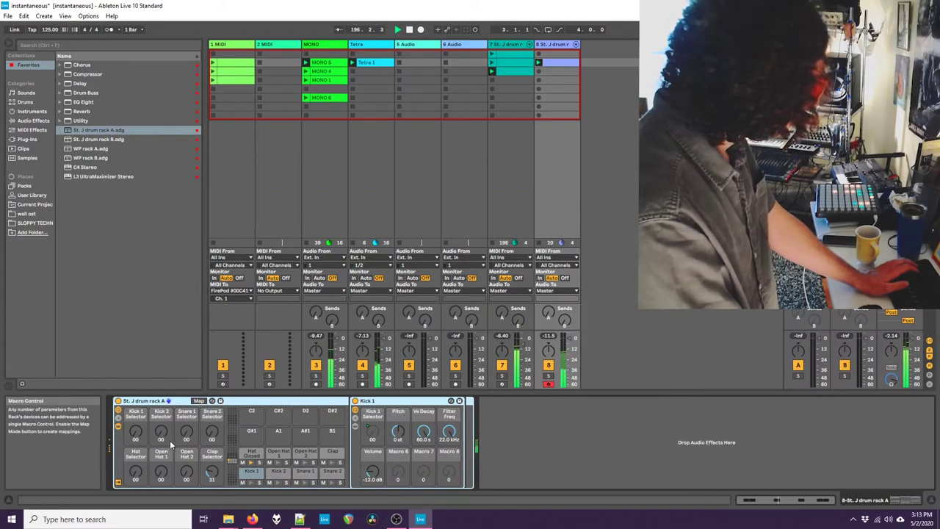
drag(135, 471, 135, 452)
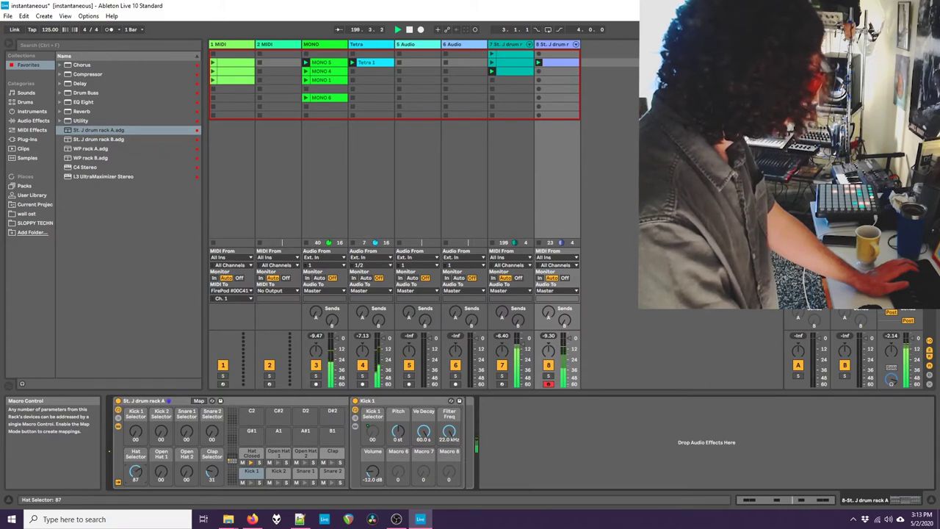
click(82, 111)
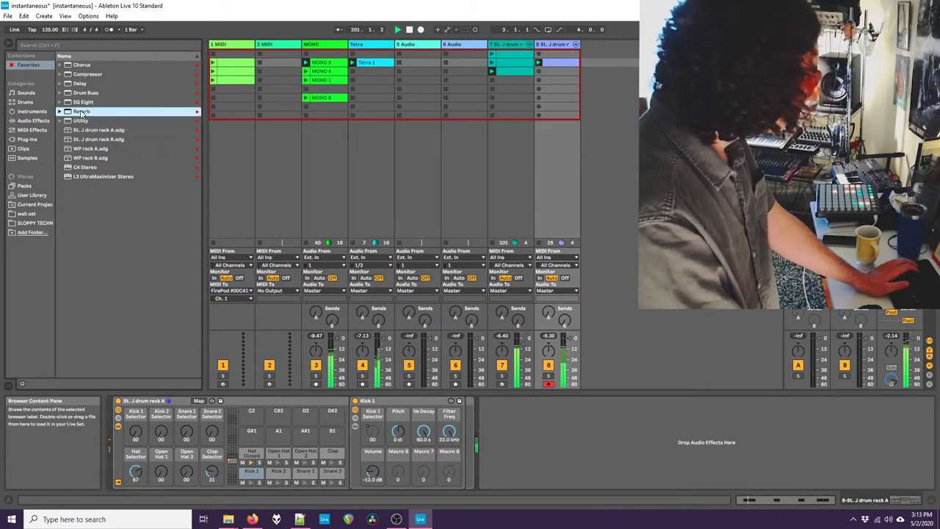
click(548, 314)
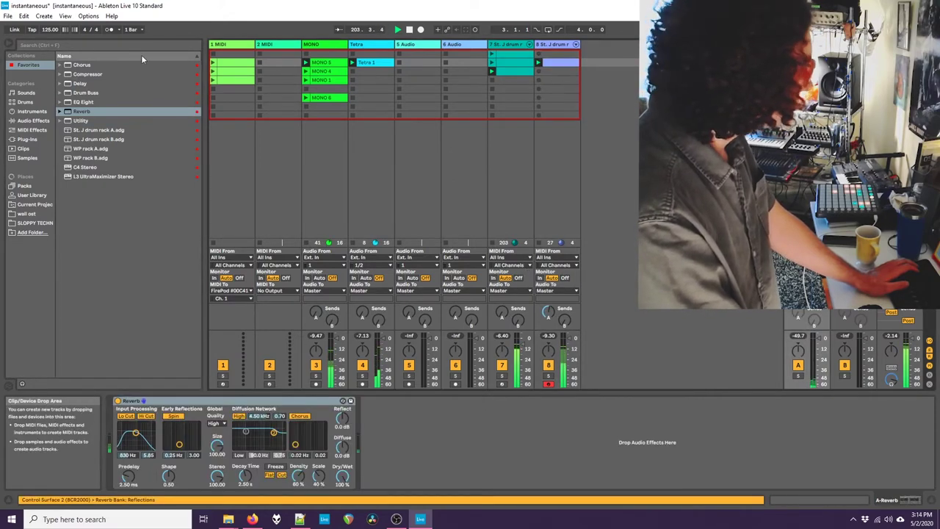
- Add a Utility with 25.6 dB gain after the Reverb on return A and shorten the reverb's Decay Time to 517 ms
drag(79, 120, 388, 430)
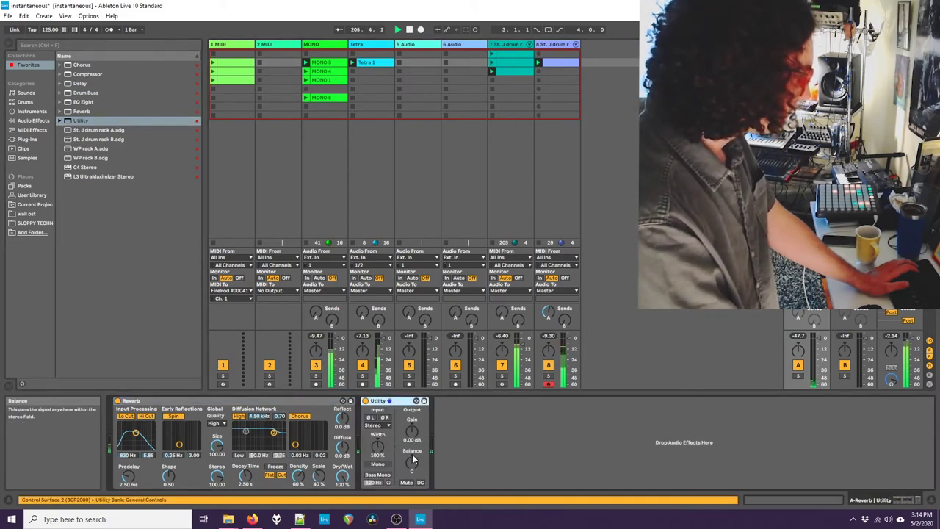
drag(411, 429, 412, 419)
drag(244, 475, 244, 497)
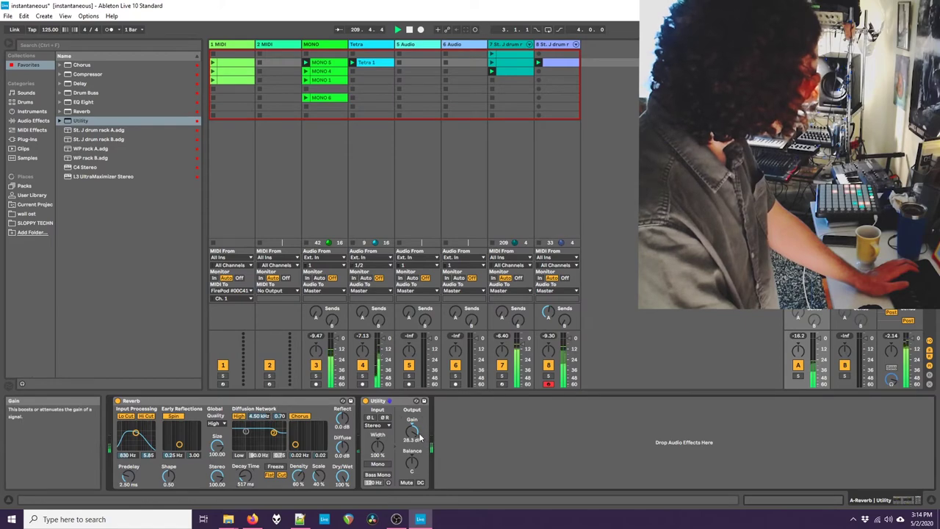
drag(411, 430, 412, 426)
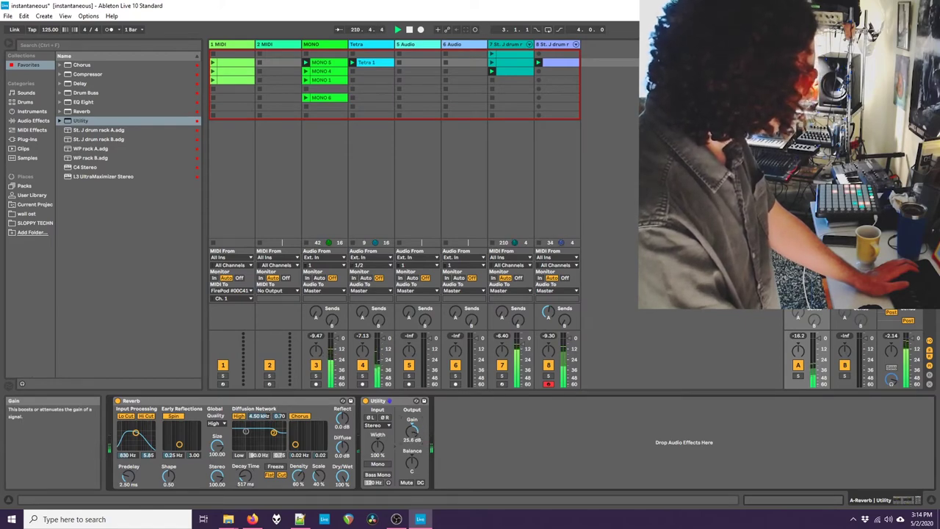
- Copy the hat clip to the slot below it on the second drum rack track and launch the copy
click(551, 71)
drag(551, 67, 551, 73)
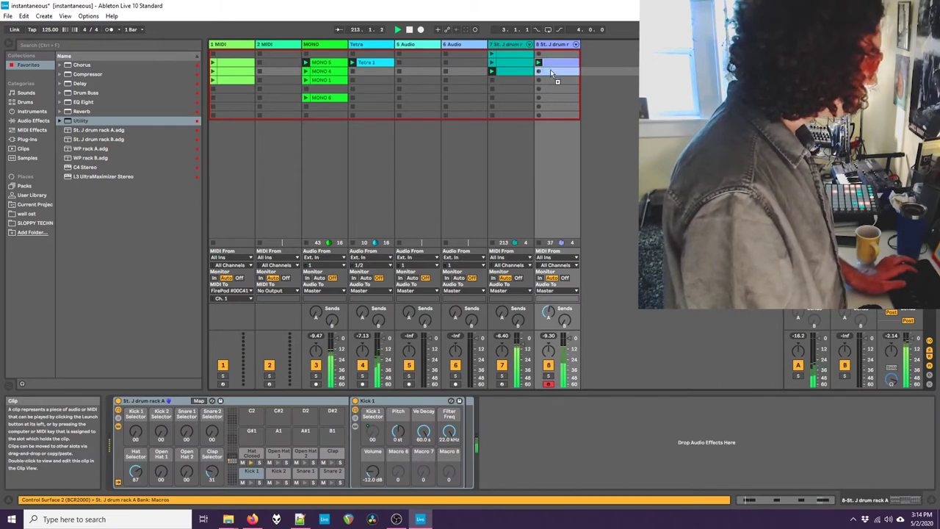
click(540, 71)
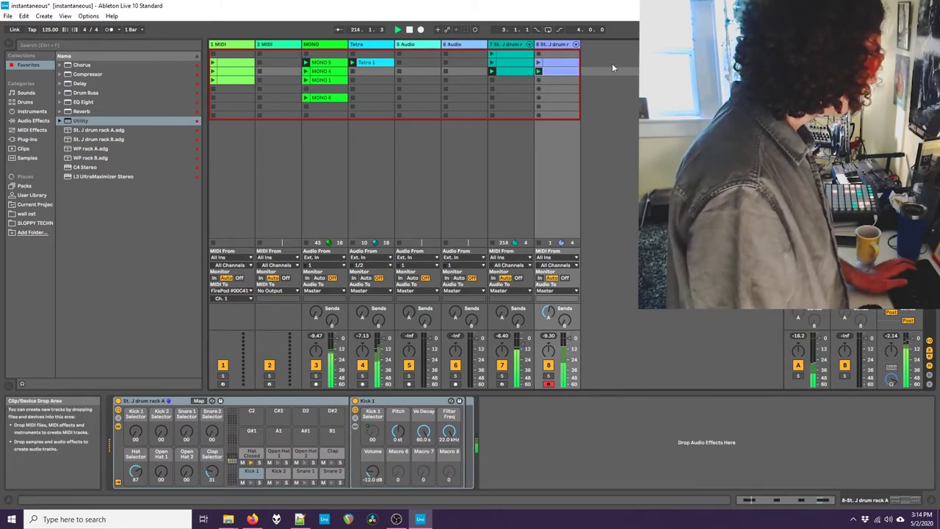
- Add a Clap note at 1.4.1 in the copied drum clip and lengthen it to a sixteenth
double_click(546, 70)
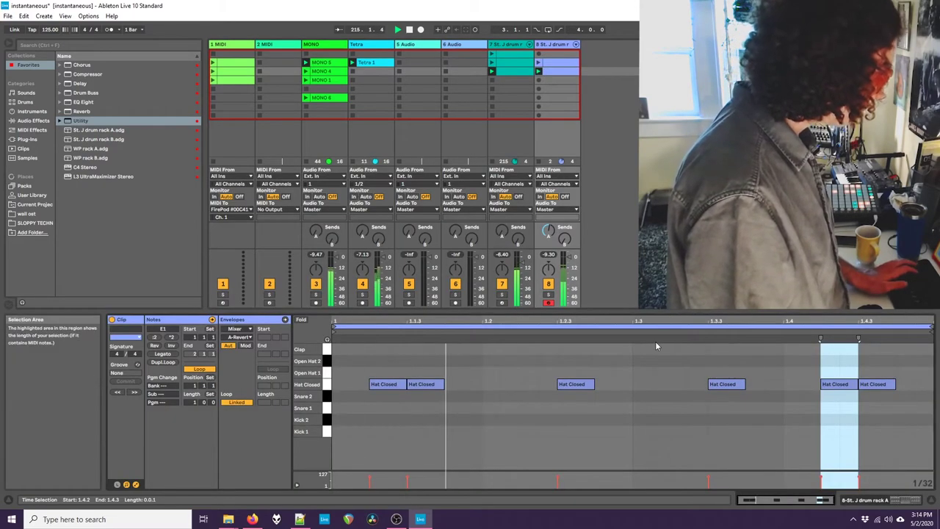
double_click(791, 349)
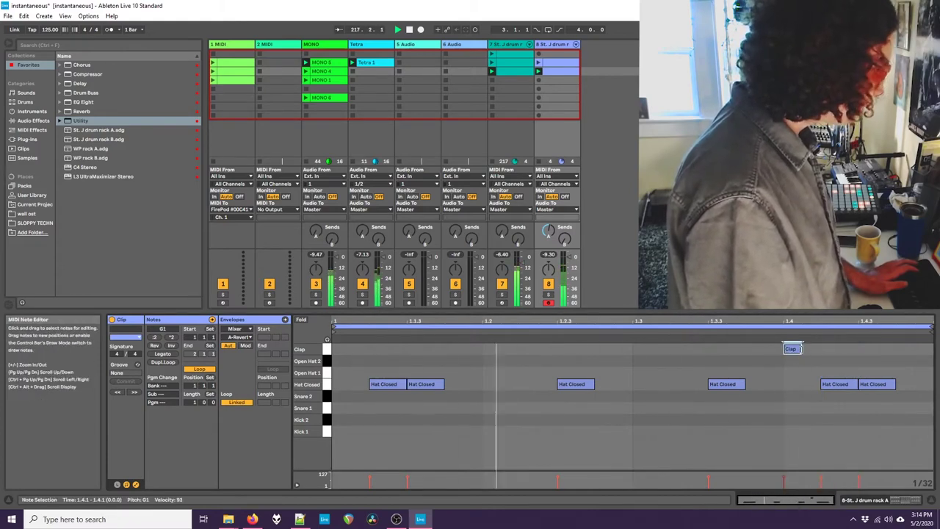
drag(803, 348, 821, 348)
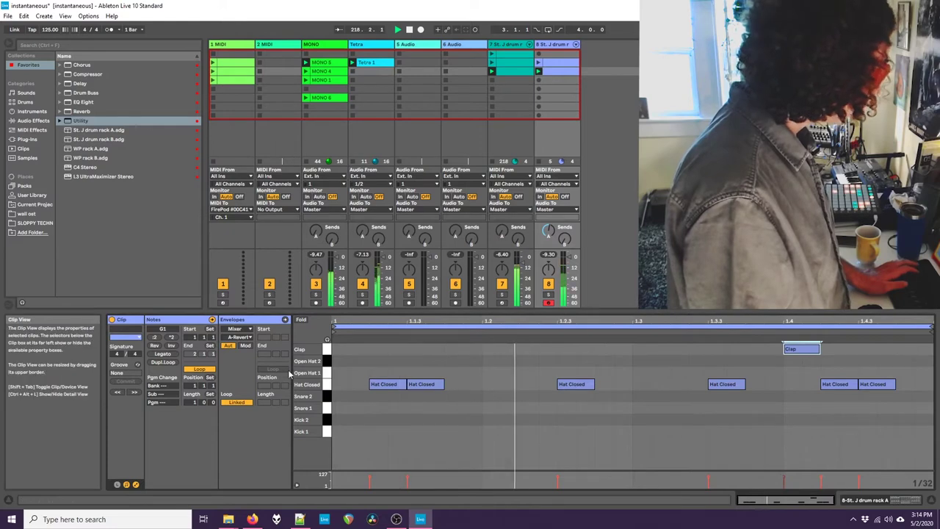
- Add an Open Hat 1 note at 1.2.1 in the copied drum clip and, on a 1/16 grid, lengthen it to a sixteenth
click(501, 382)
double_click(502, 381)
mouse_move(506, 383)
mouse_down()
mouse_move(492, 394)
mouse_move(492, 381)
mouse_up()
right_click(513, 350)
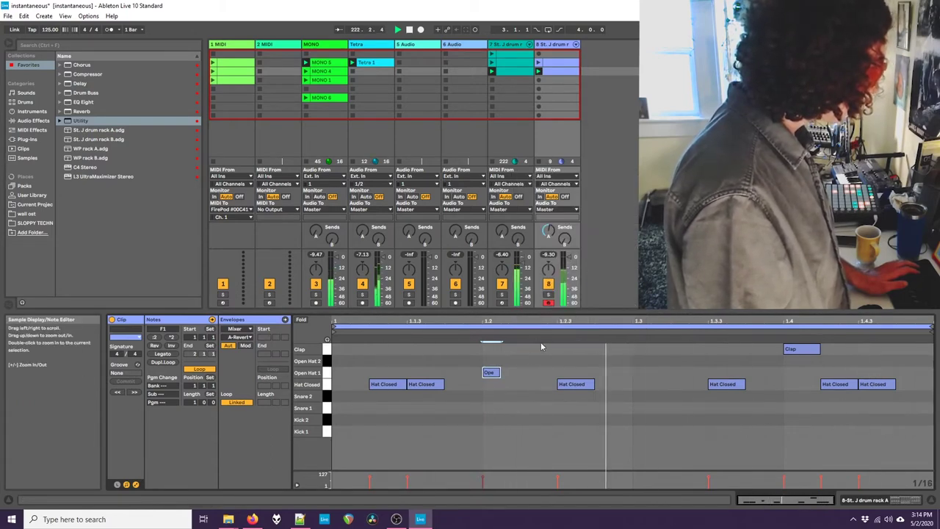
click(579, 314)
drag(498, 372, 518, 373)
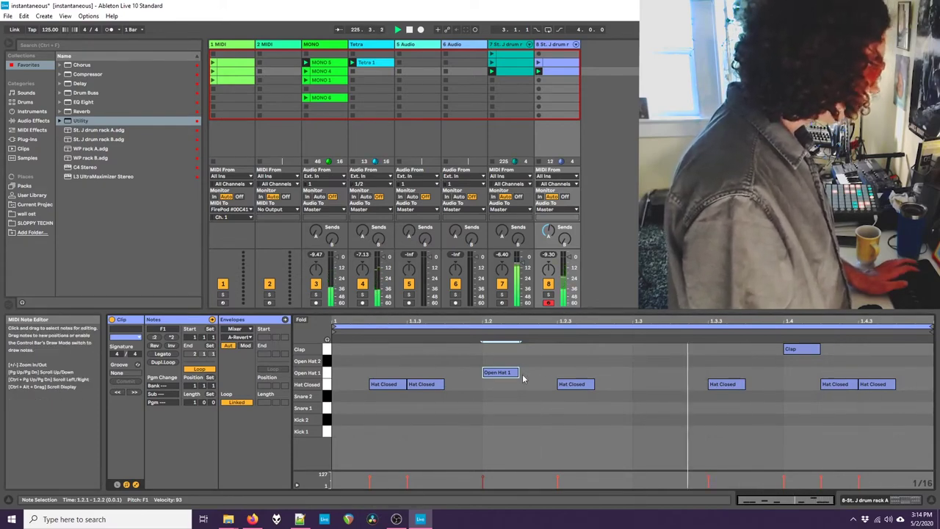
- Set the drum rack's Open Hat 1 macro to 43
click(768, 504)
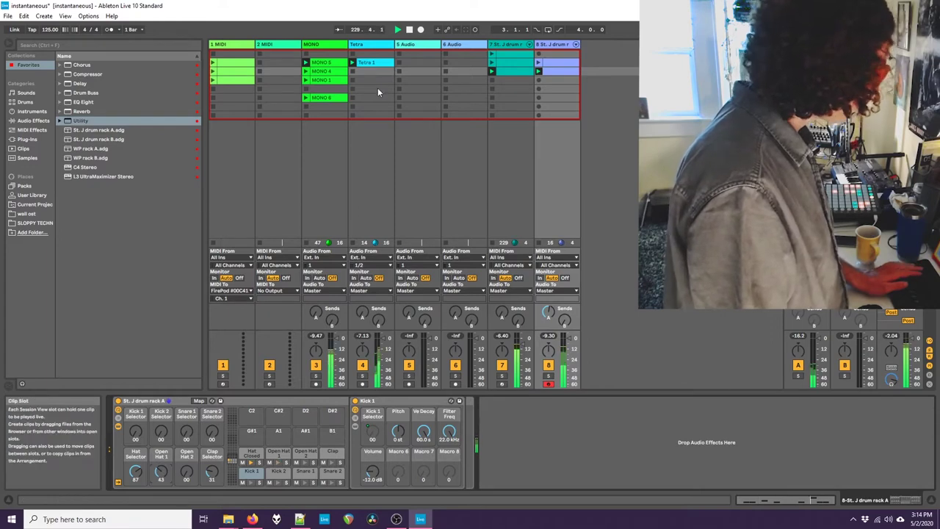
- Duplicate the second drum rack's playing clip into the slot below and add Hat Closed notes at 1.1.1, 1.2.4, 1.3.1, 1.3.2, 1.3.4 and 1.4.4
click(553, 71)
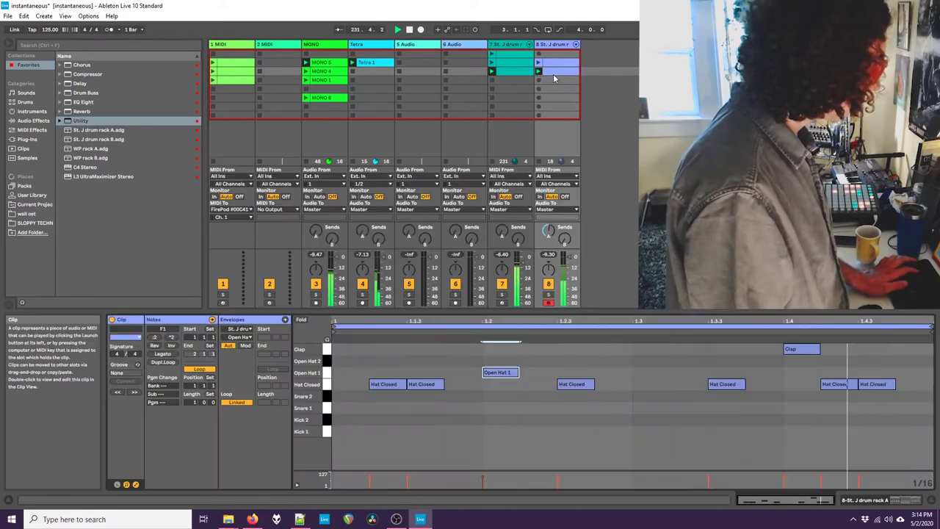
key(ctrl+d)
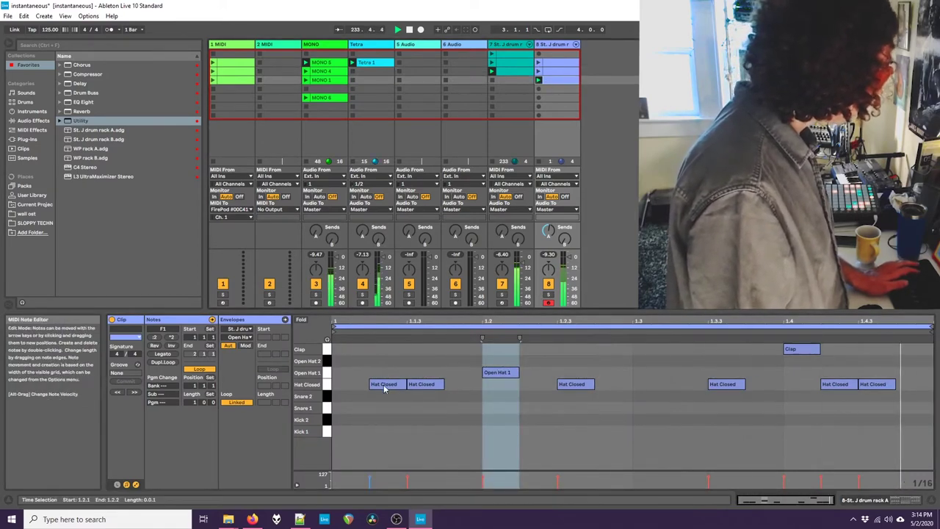
double_click(351, 384)
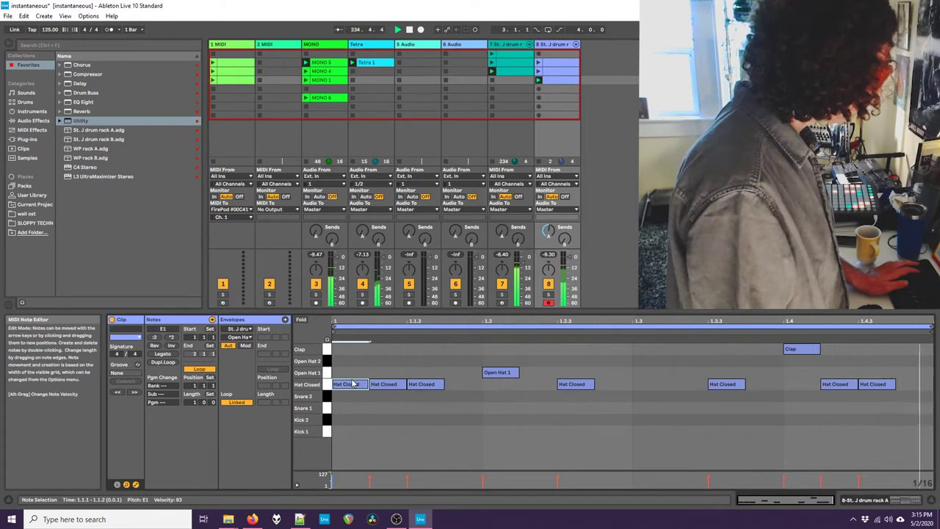
double_click(606, 384)
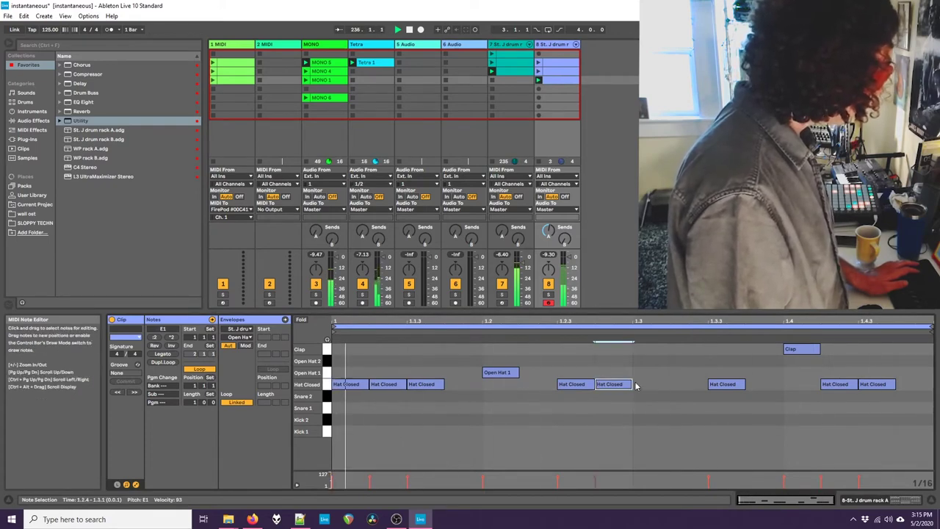
double_click(652, 384)
double_click(680, 383)
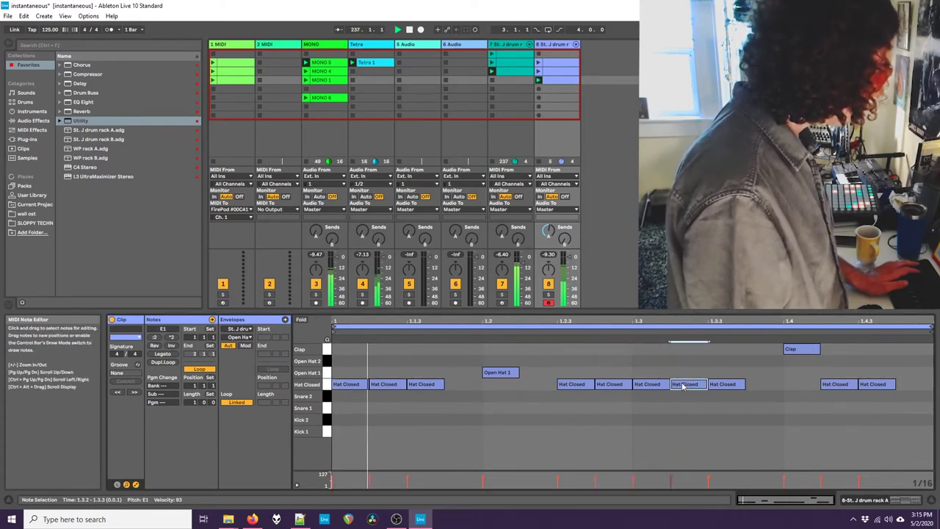
double_click(764, 384)
double_click(914, 384)
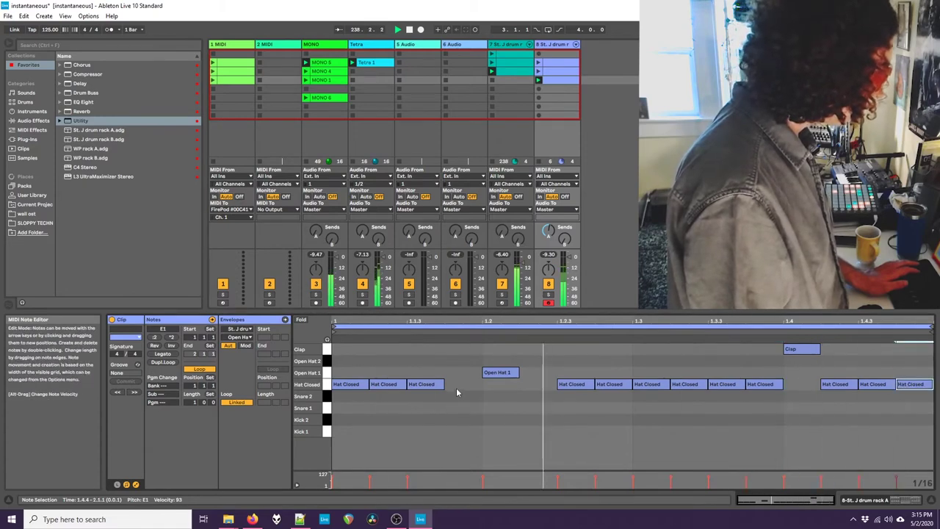
- Delete the Clap note at 1.4.1 and move the Open Hat 1 note at 1.2.1 to the Hat Closed row
double_click(804, 350)
drag(496, 372, 495, 385)
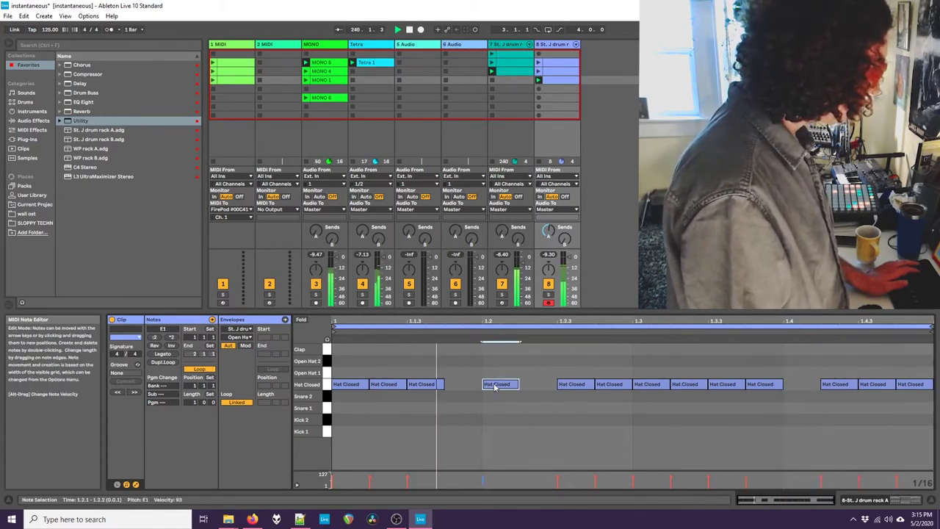
click(464, 387)
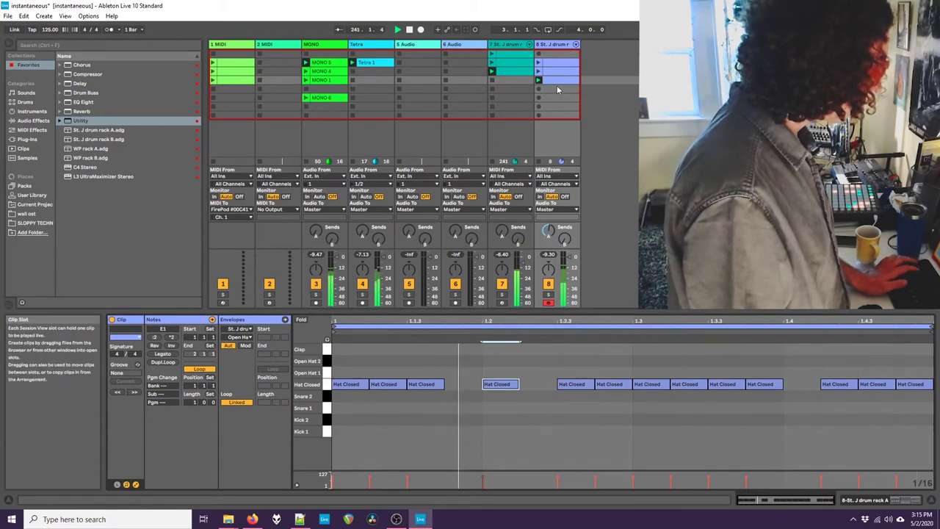
- Copy the edited hat clip to the slot below it and add a sixteenth-long Clap note at 1.4.1
drag(557, 82, 553, 91)
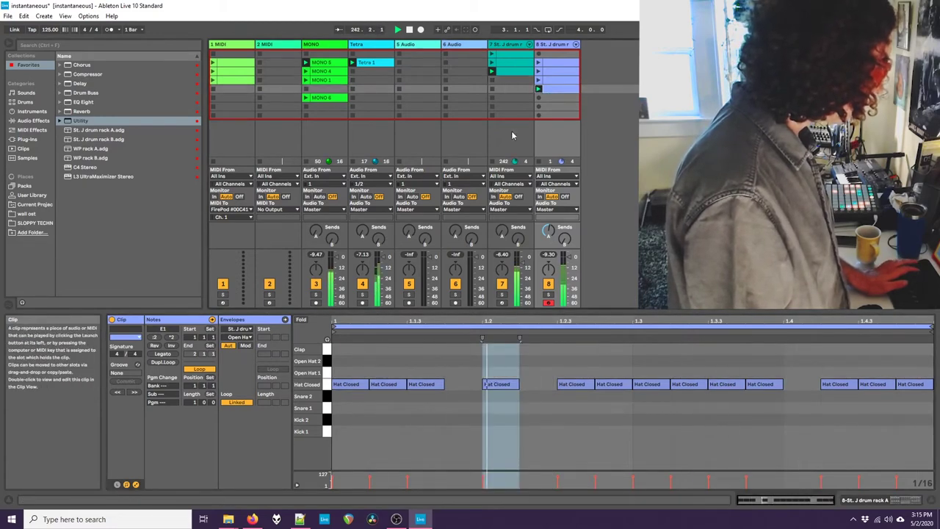
click(793, 347)
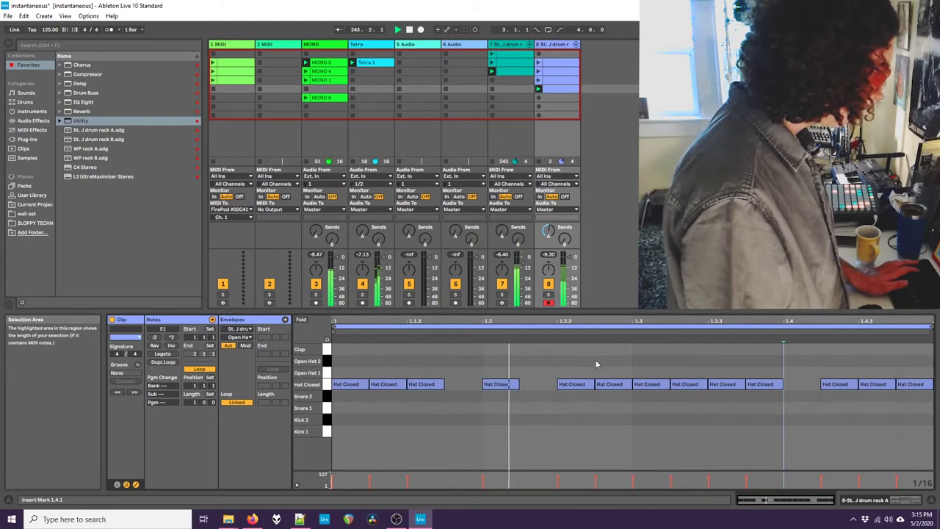
double_click(793, 349)
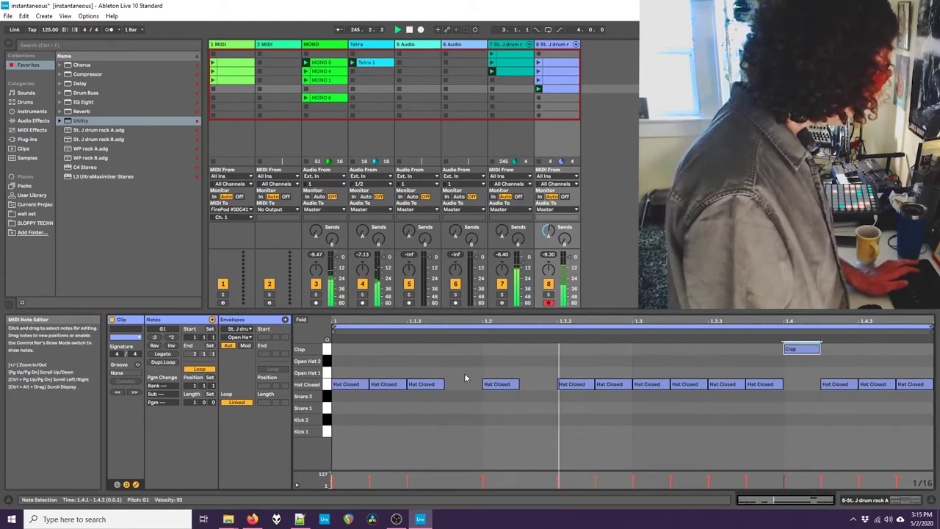
- Replace the Hat Closed notes at 1.1.3 and 1.2.3 with Open Hat 1 notes in the new clip
click(378, 385)
drag(416, 389, 418, 372)
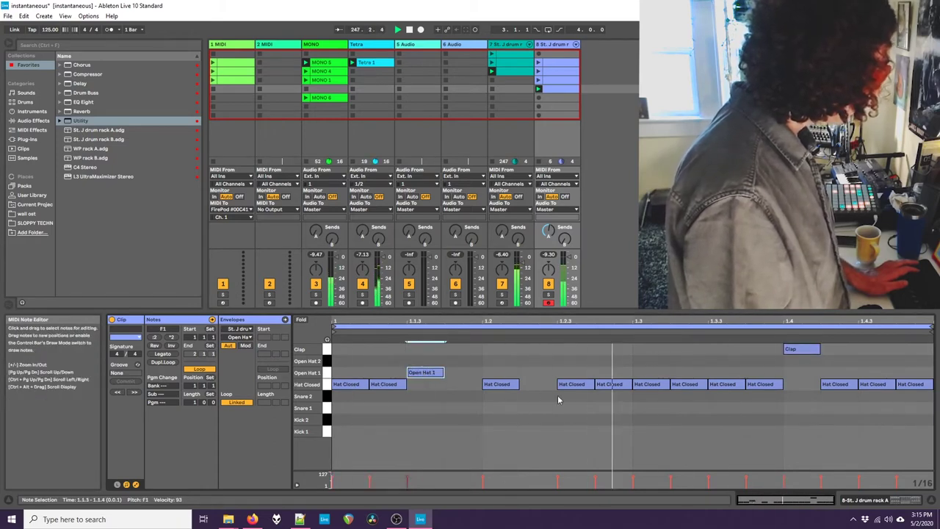
double_click(574, 373)
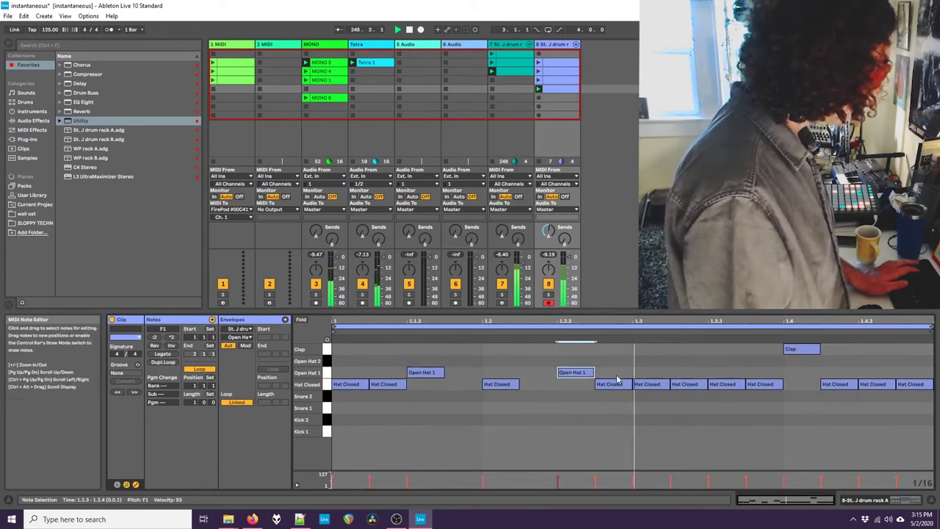
click(648, 383)
key(Up)
key(Down)
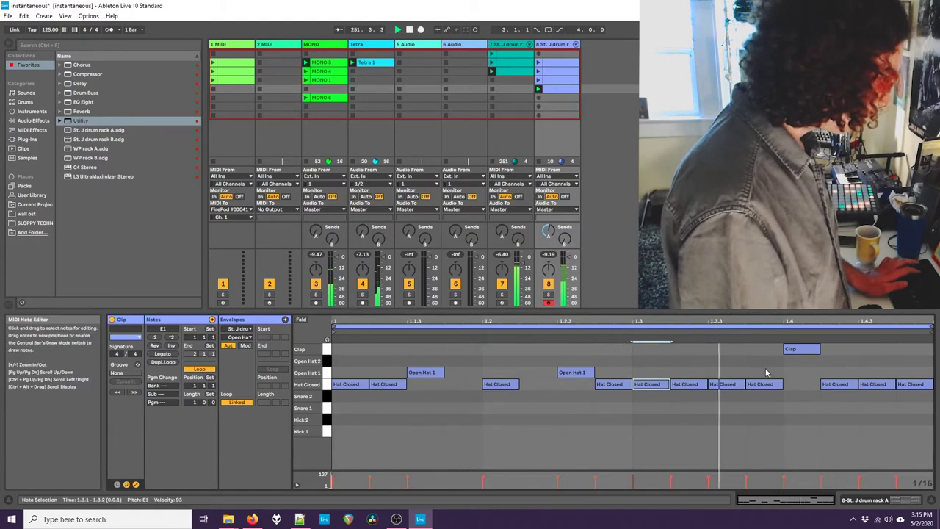
- Move the Hat Closed note at 1.4.3 up to the Open Hat 1 row
click(877, 386)
key(Up)
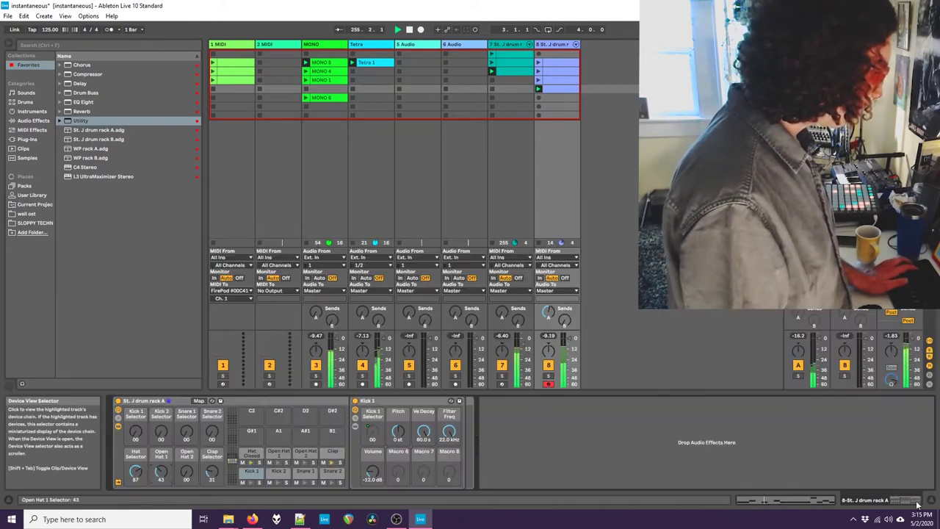
- Lengthen the Ve Decay of the drum rack's Hat Closed pad and lower its Filter Freq
click(786, 500)
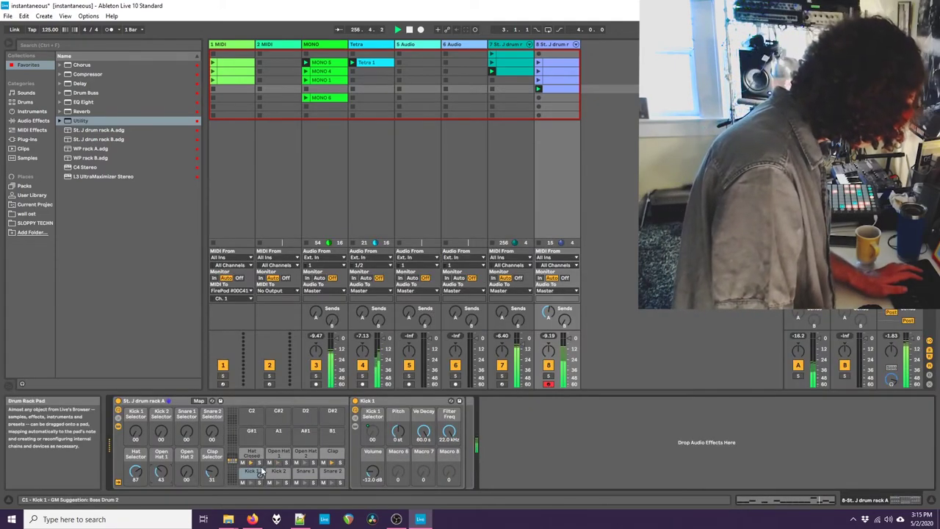
click(279, 453)
drag(423, 432, 423, 429)
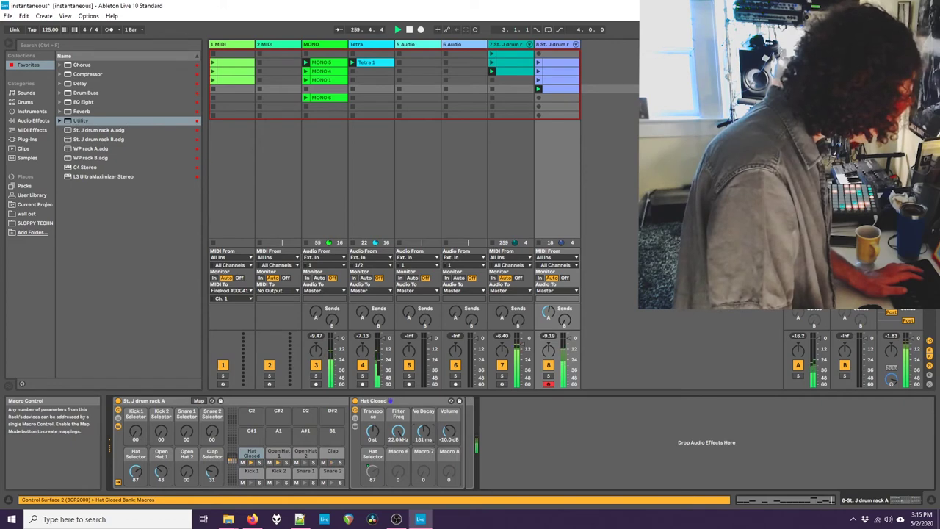
drag(423, 432, 423, 424)
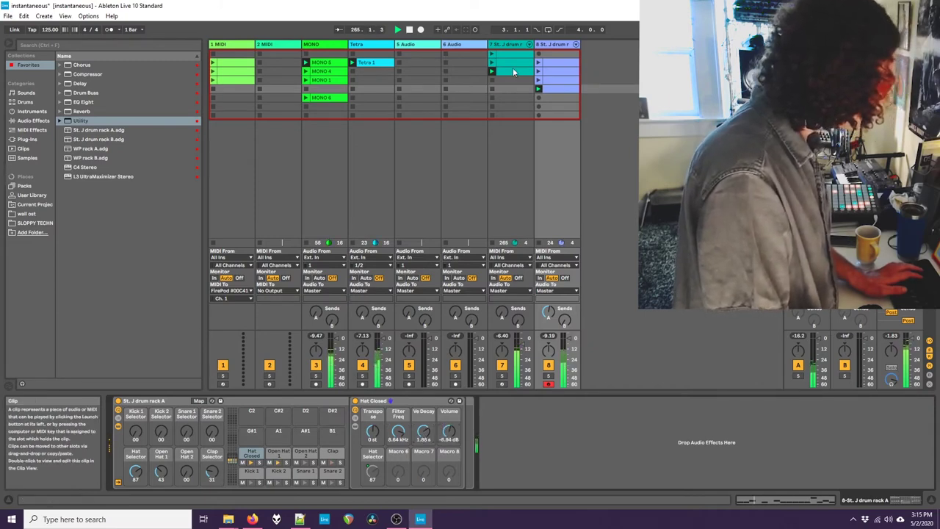
- Launch the MONO 4 clip and insert an empty MIDI clip in the fifth slot of the 2 MIDI track
click(316, 79)
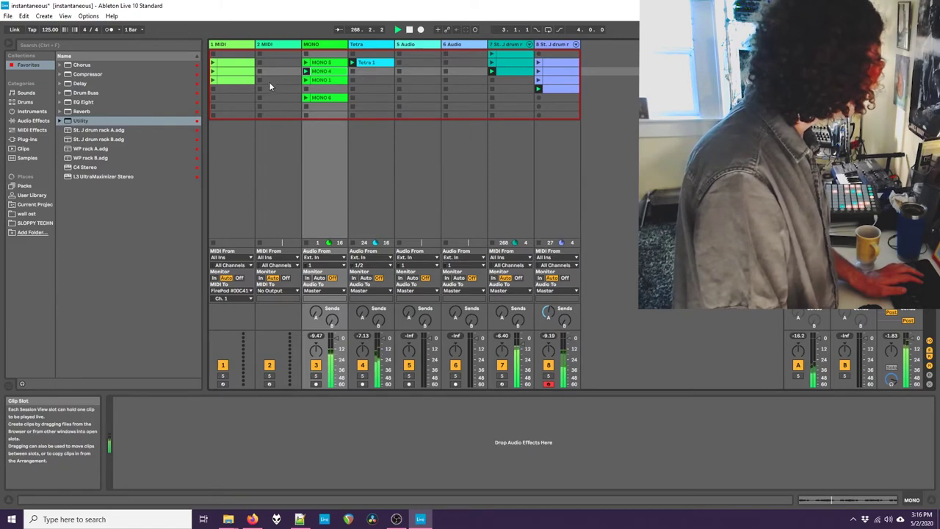
click(276, 89)
right_click(276, 89)
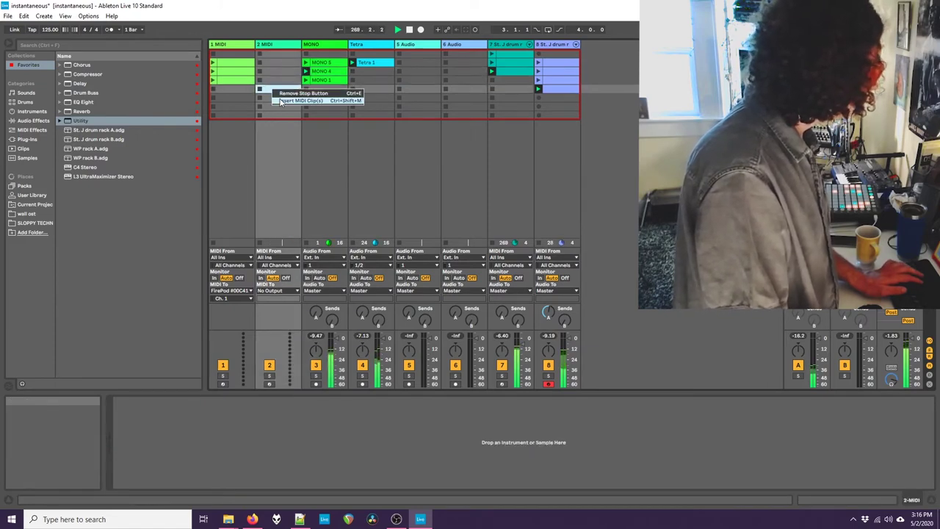
click(273, 97)
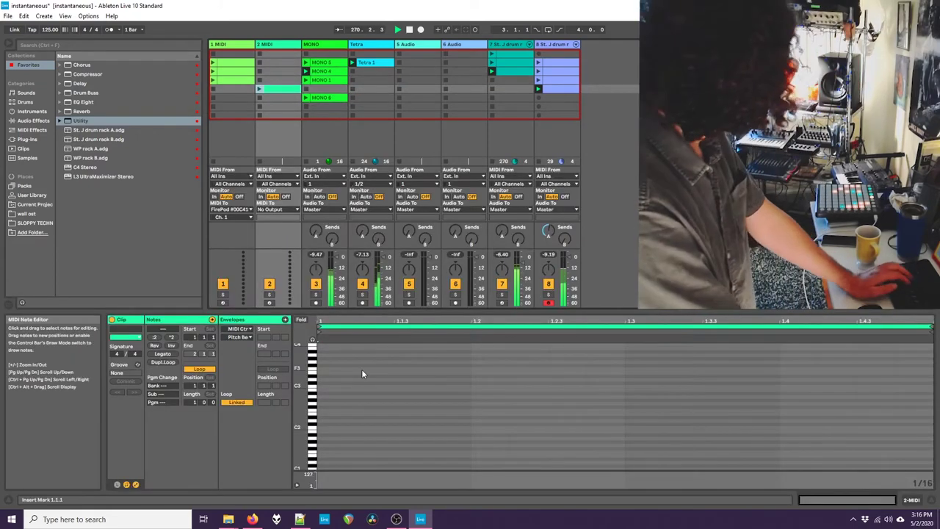
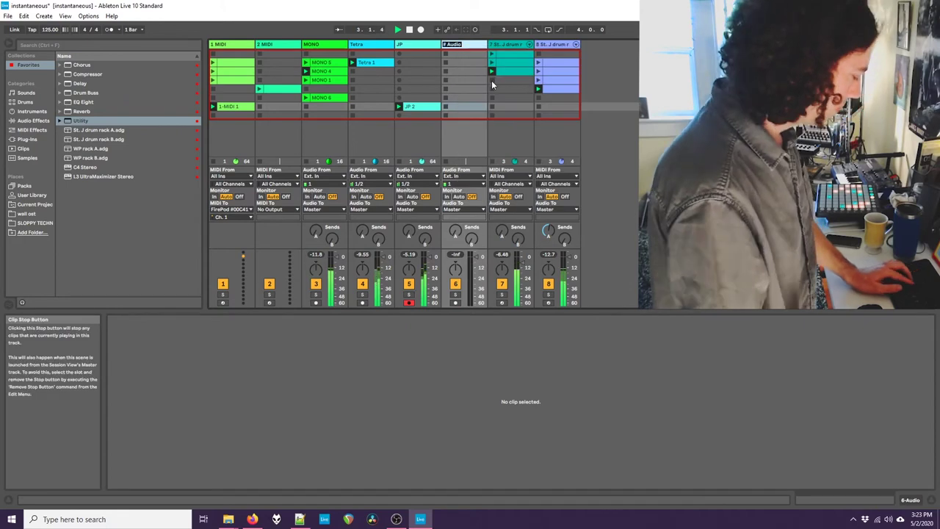
- Rename the 6 Audio track "05R string", set its external input to 1/2 and arm it for recording
text(OSR string)
key(Return)
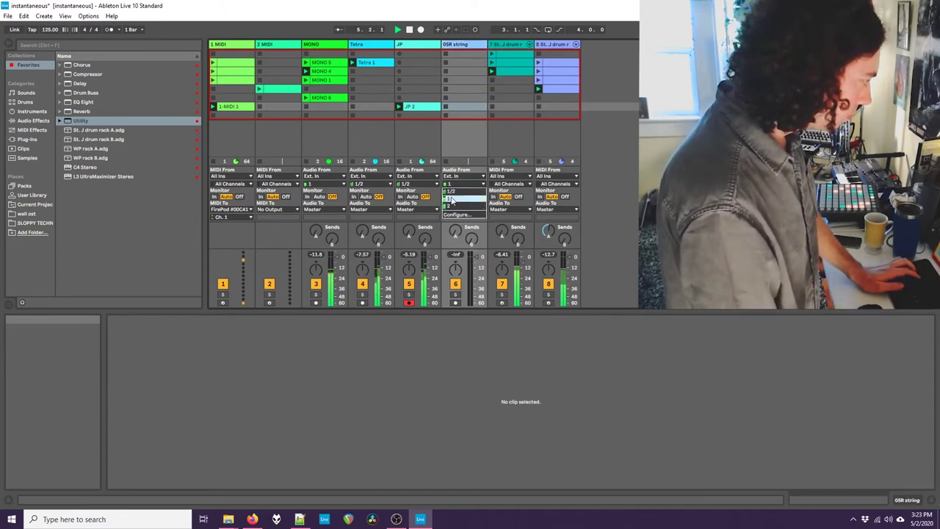
click(455, 303)
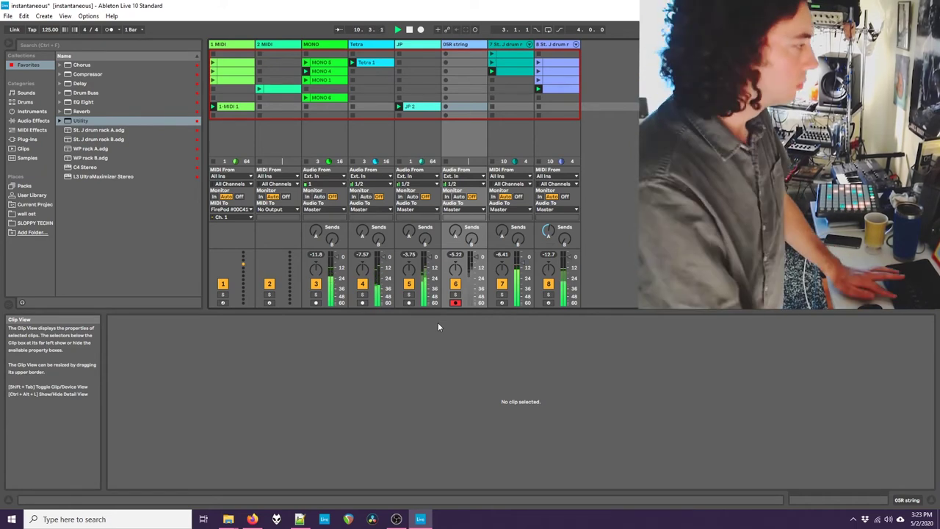
- Record a 16-bar clip on the 05R string track beside the JP 2 clip, stop playback and launch the recorded clip
click(445, 107)
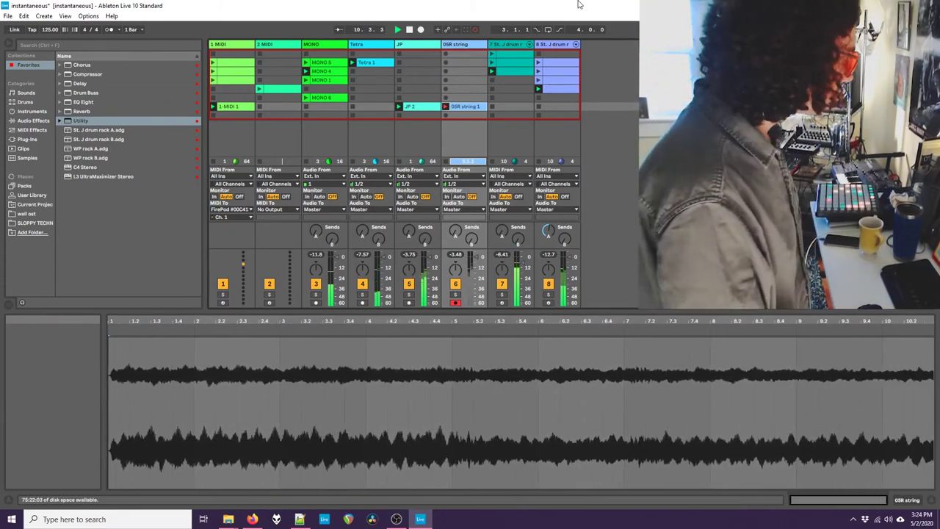
click(446, 163)
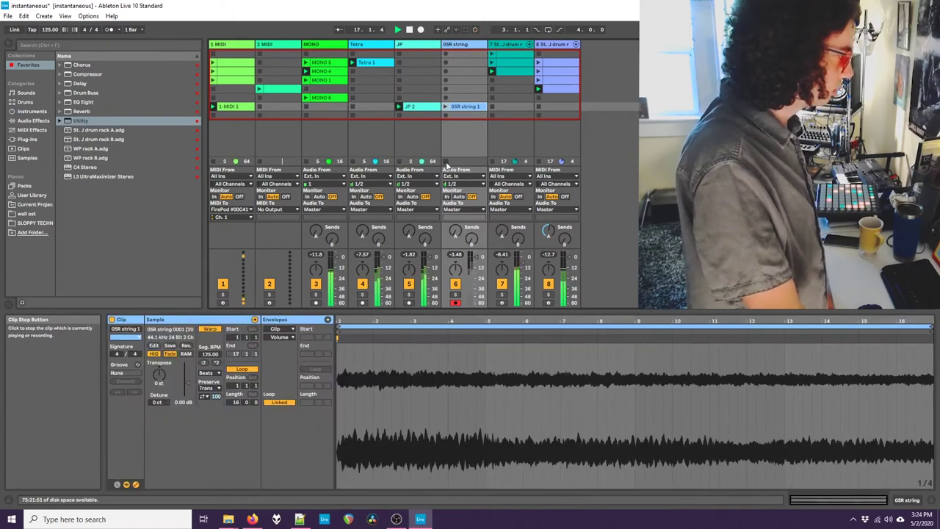
click(228, 126)
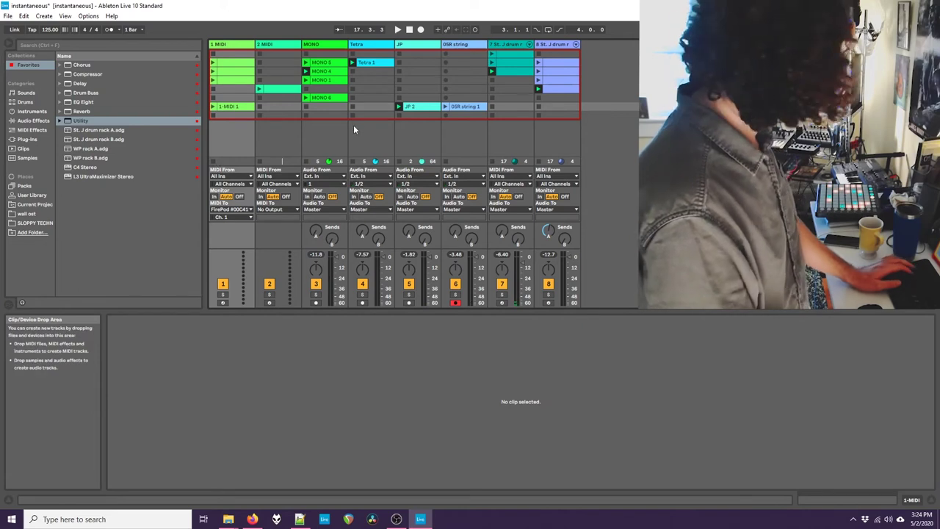
click(446, 105)
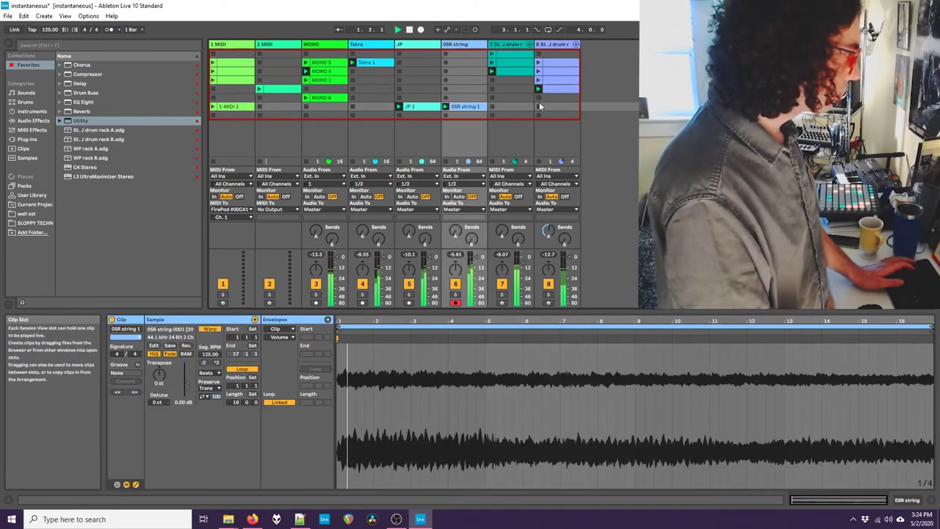
- Load St. J drum rack B.adg onto a new MIDI track after the existing drum rack tracks
click(82, 138)
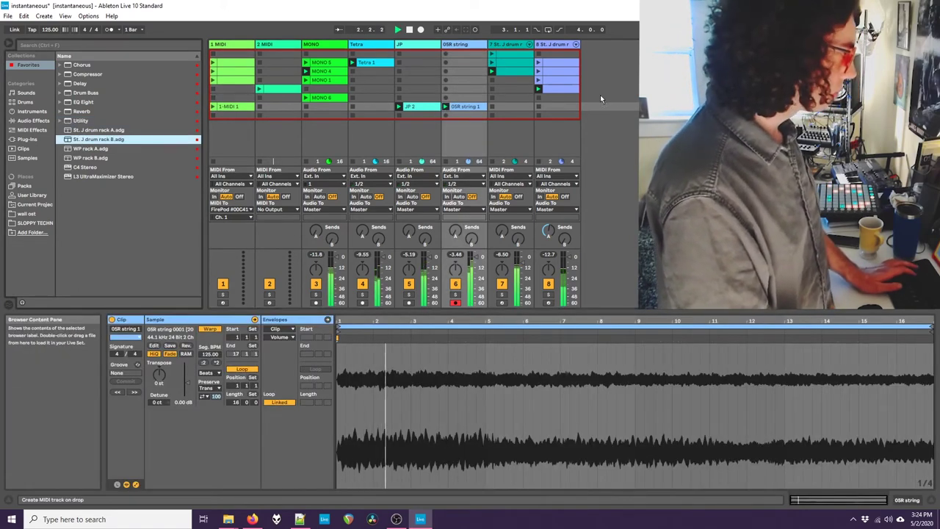
drag(582, 105, 585, 108)
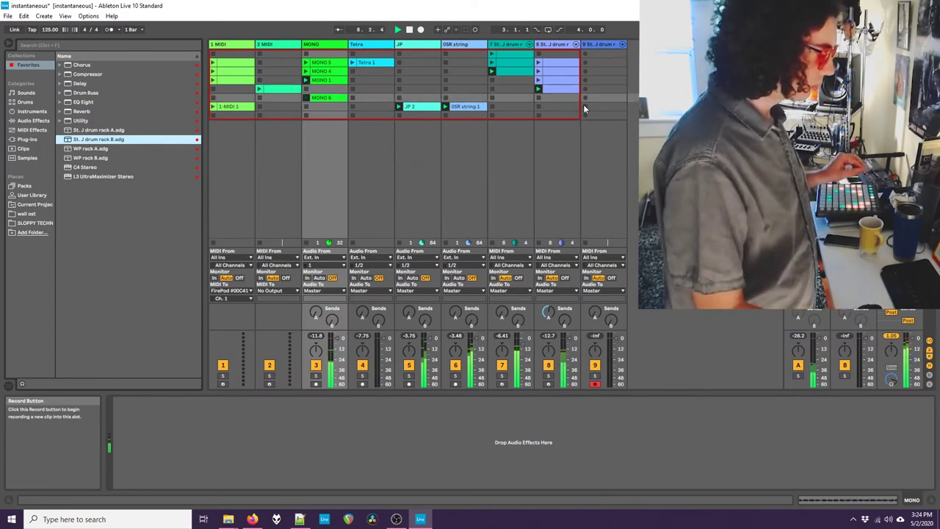
click(486, 138)
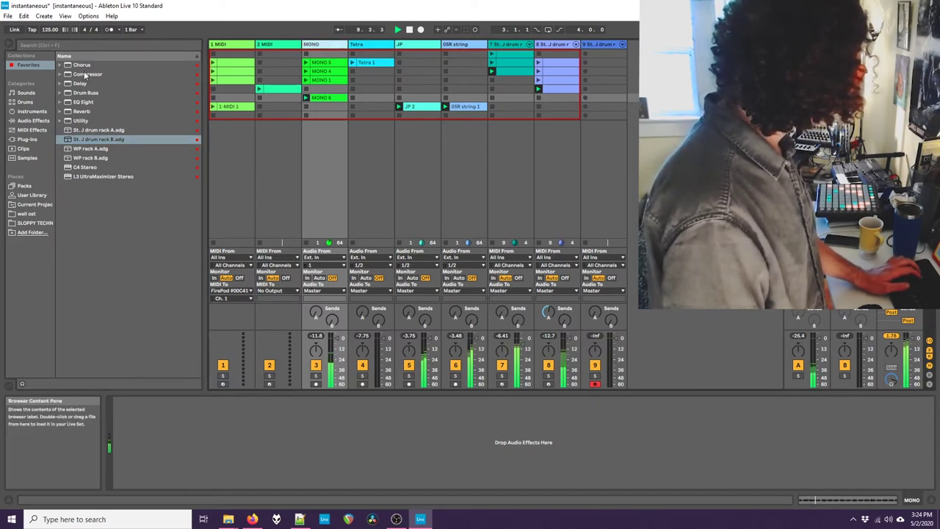
- Add EQ Eight to the JP track and boost its third band by about 7.6 dB near 590 Hz
click(437, 46)
click(456, 45)
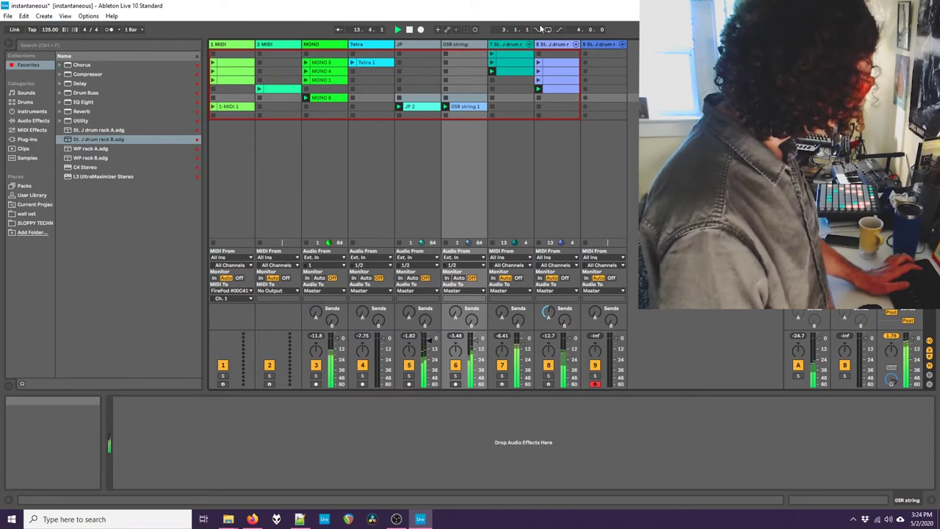
click(428, 166)
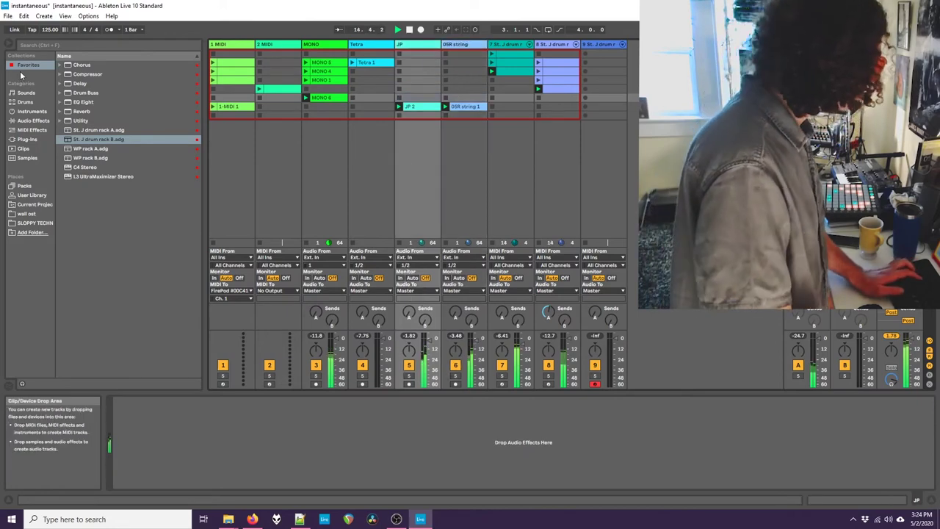
click(83, 102)
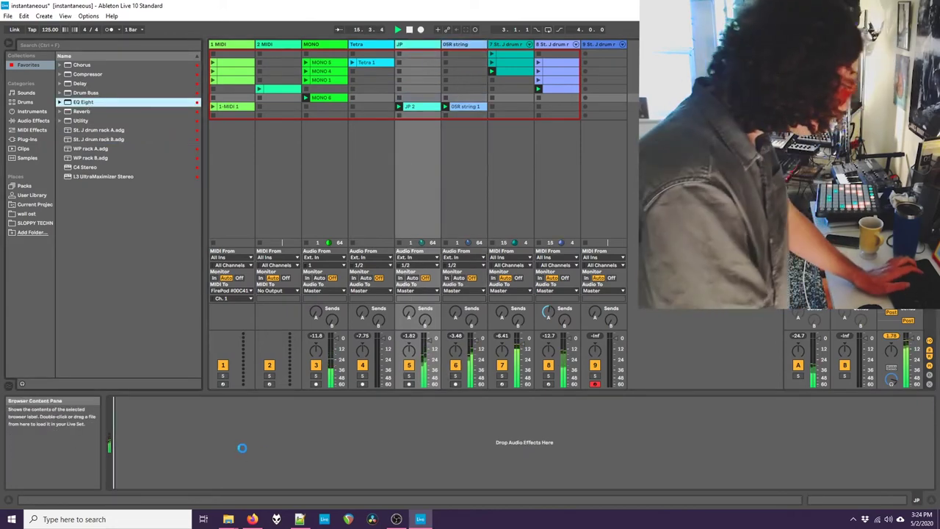
key(Return)
mouse_move(247, 438)
mouse_down()
mouse_move(262, 420)
mouse_move(272, 426)
mouse_move(295, 410)
mouse_move(220, 416)
mouse_move(235, 424)
mouse_up()
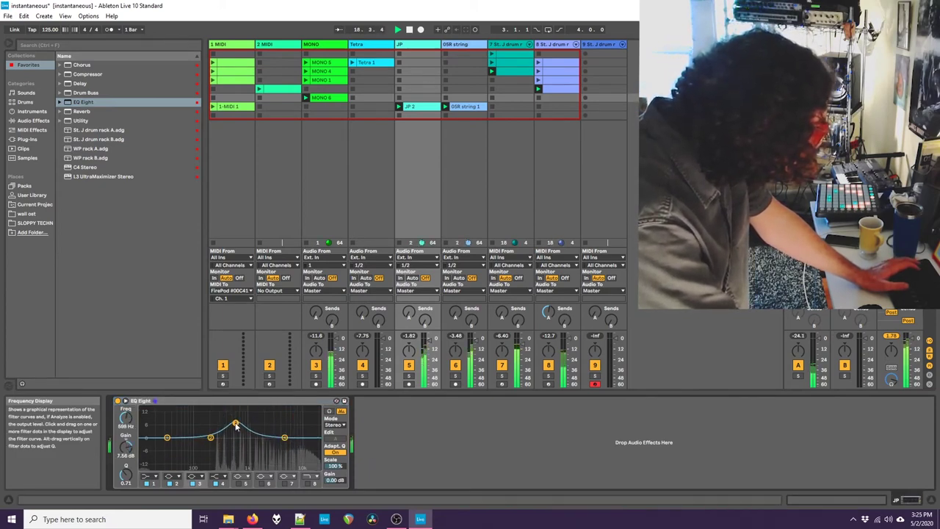
- Set the JP EQ's first band to a low cut near 200 Hz and its third band to 3.84 dB at 484 Hz
click(146, 478)
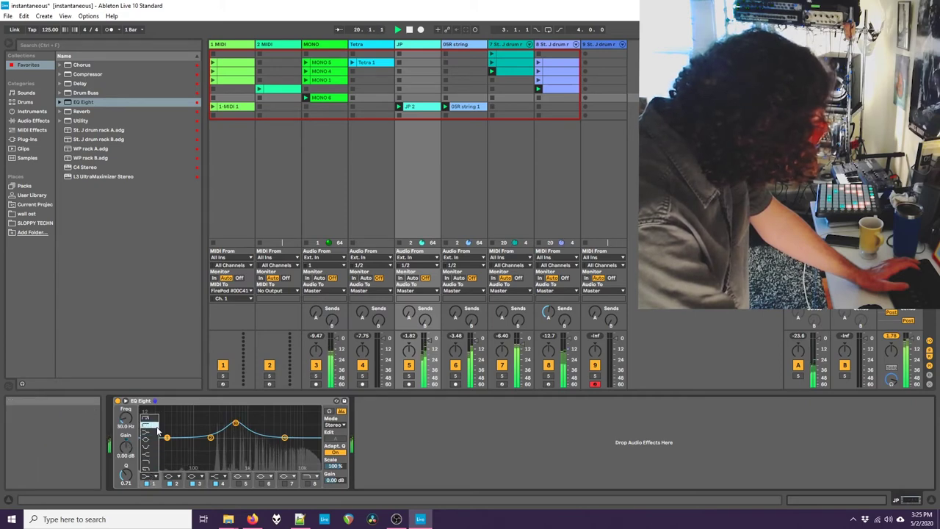
click(157, 431)
drag(167, 438, 230, 430)
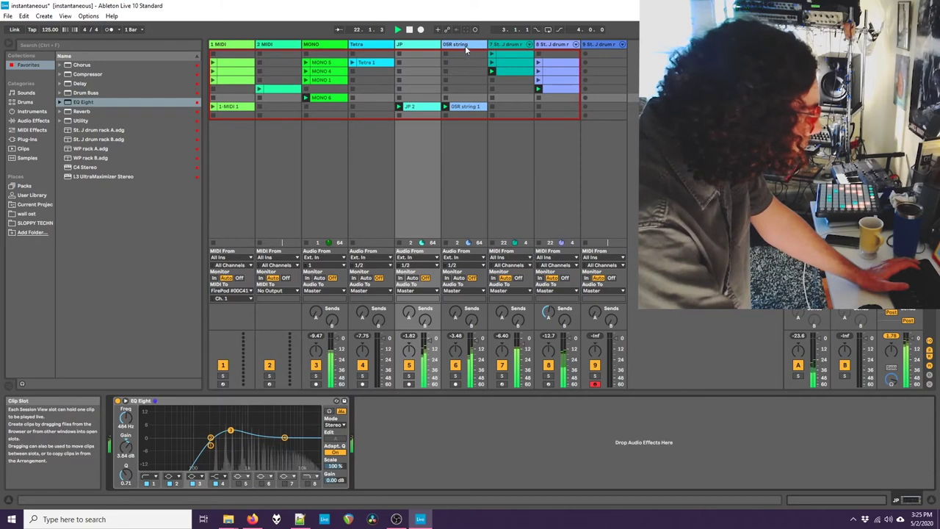
- Add EQ Eight to the 05R string track with a first-band low cut and a fourth-band boost of 3.35 dB at 2.55 kHz
click(464, 46)
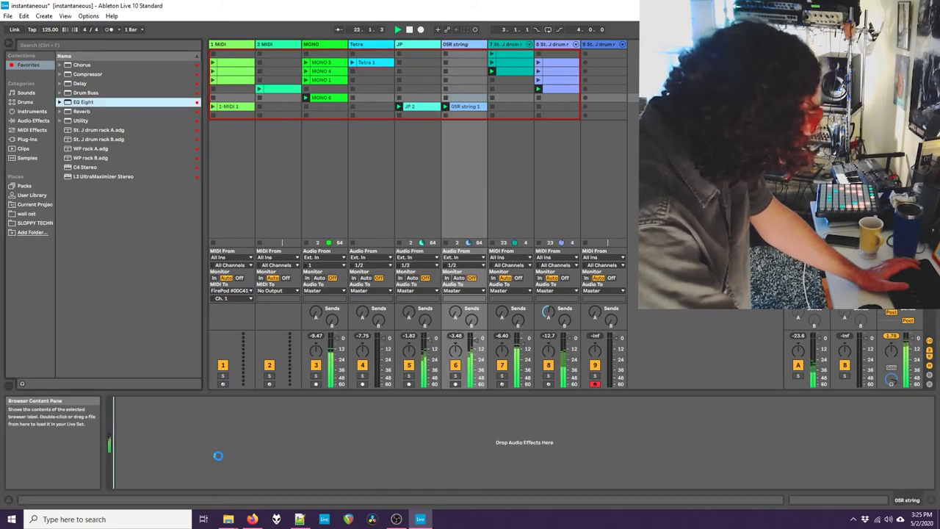
click(149, 433)
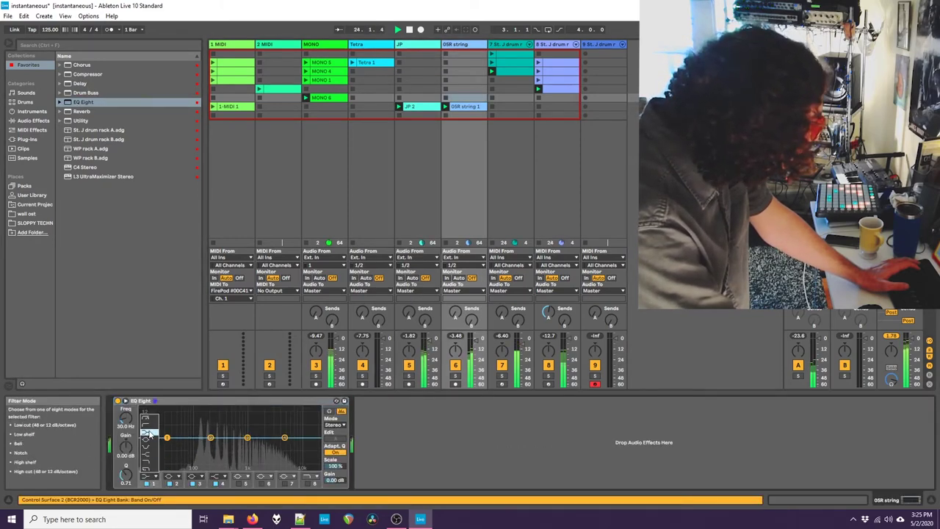
drag(166, 445, 280, 435)
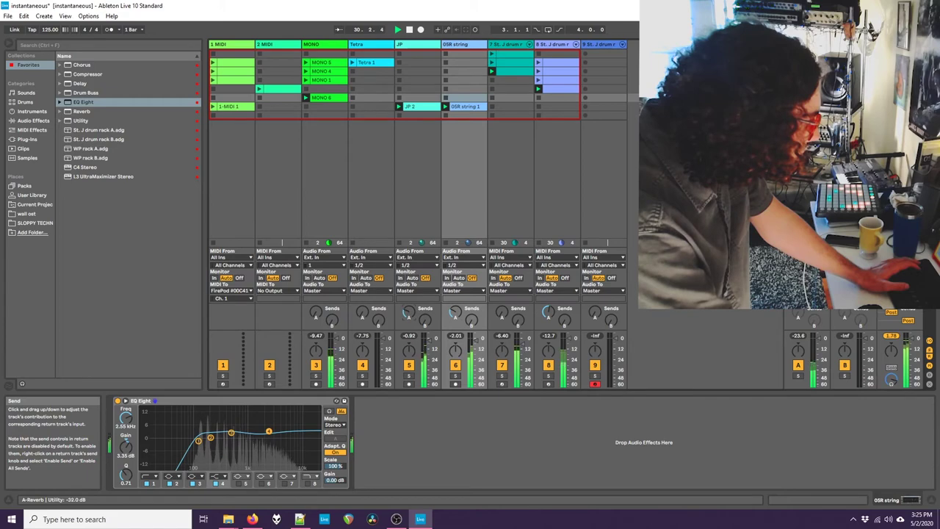
click(438, 46)
click(447, 45)
click(437, 45)
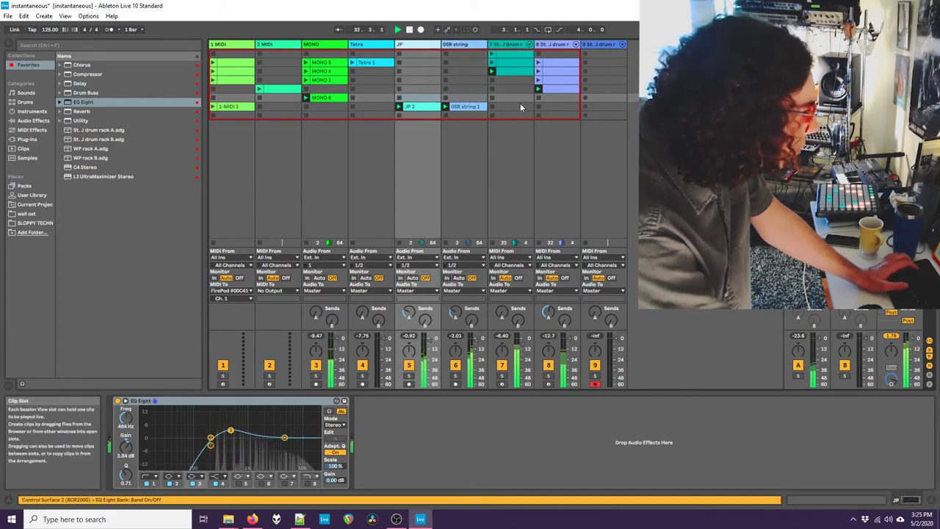
click(463, 160)
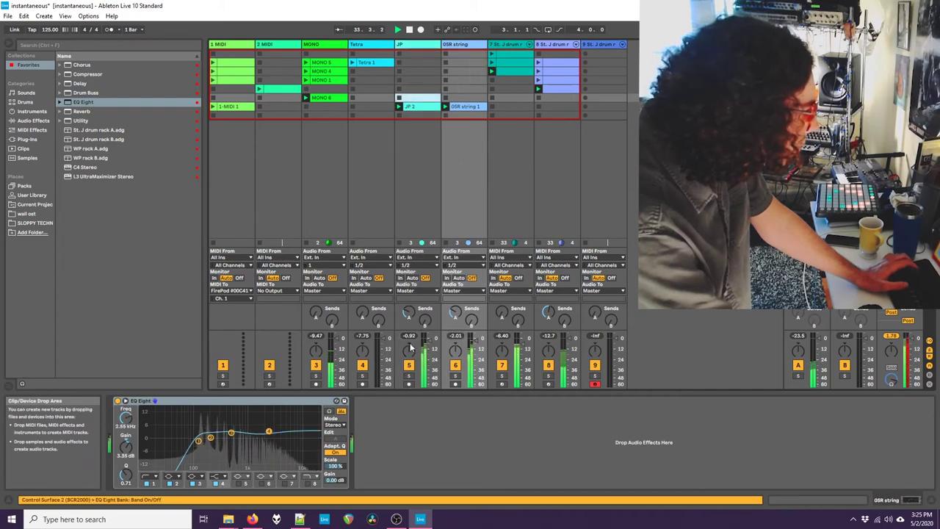
click(429, 161)
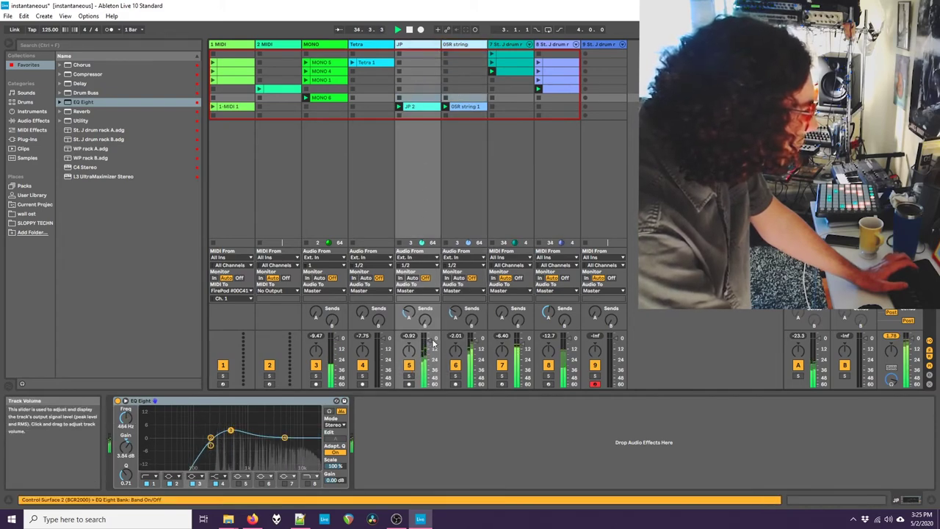
- Add EQ Eight with an 8.31 dB boost at 89.9 Hz to the MONO track, plus a Delay at 22% dry/wet with right time 4
click(328, 58)
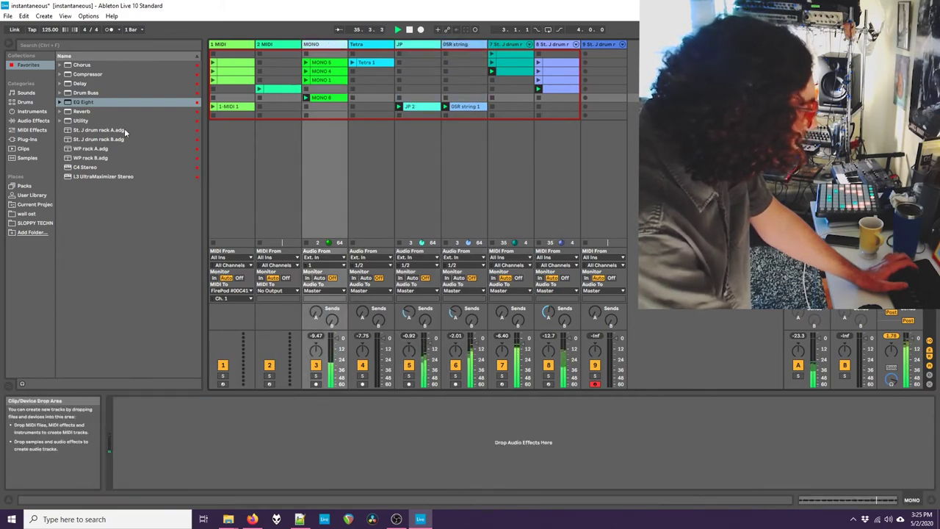
click(87, 103)
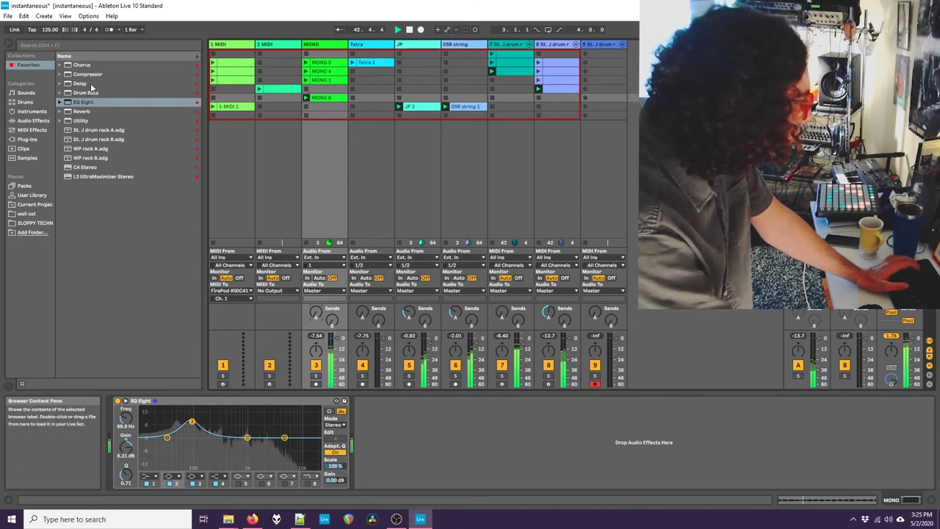
drag(79, 83, 375, 461)
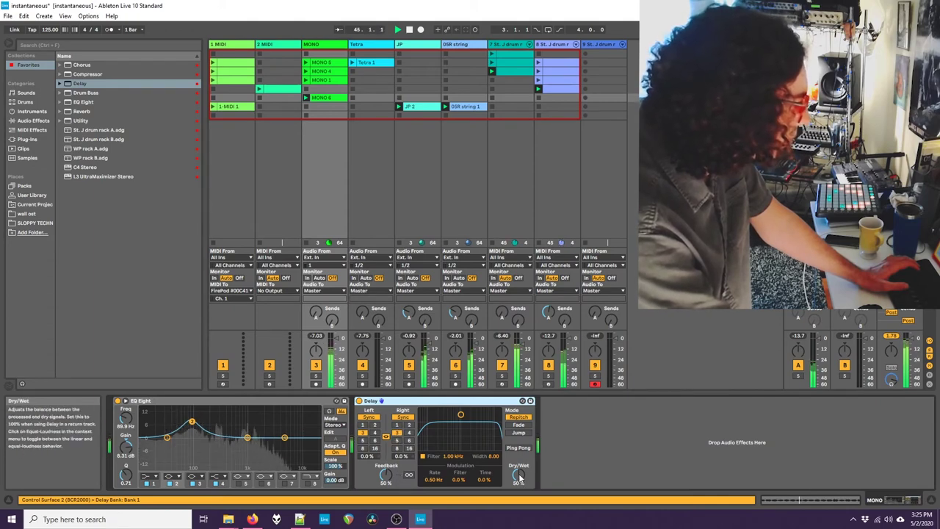
drag(518, 474, 518, 494)
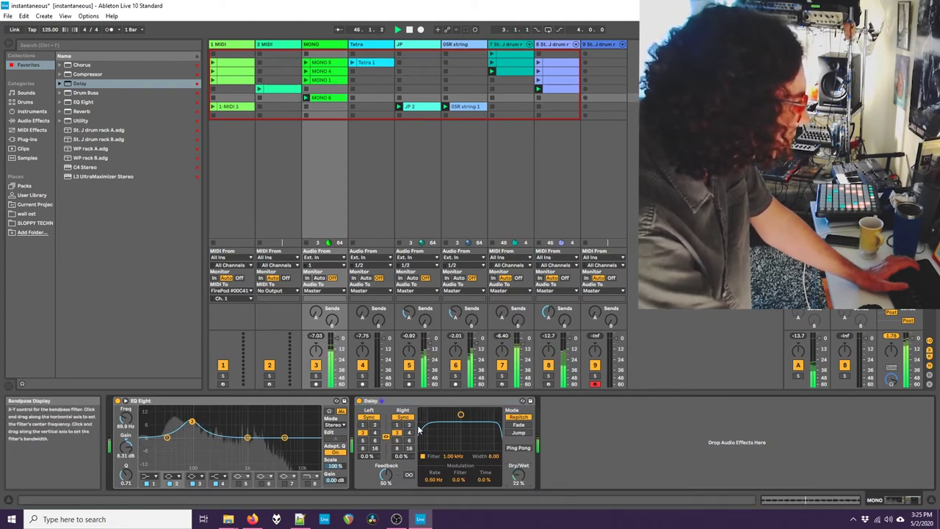
click(409, 432)
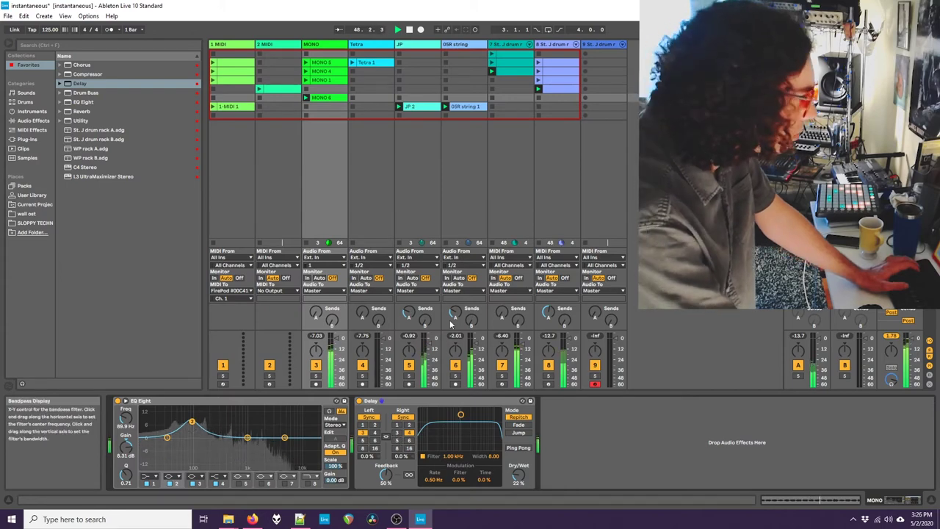
- Insert a MIDI clip in the fourth slot of track 9, place Perc 1 notes at 1.1.1 and 1.1.3, and launch it
click(601, 45)
right_click(602, 82)
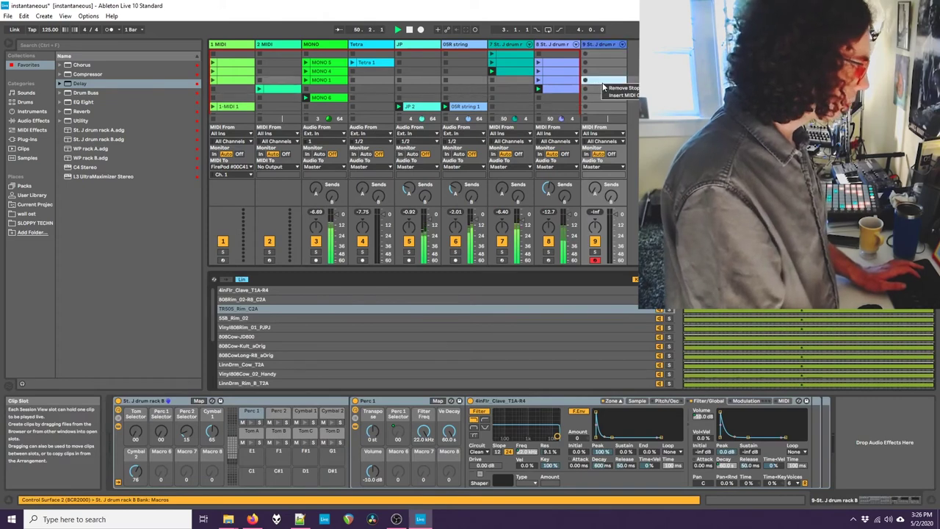
click(612, 96)
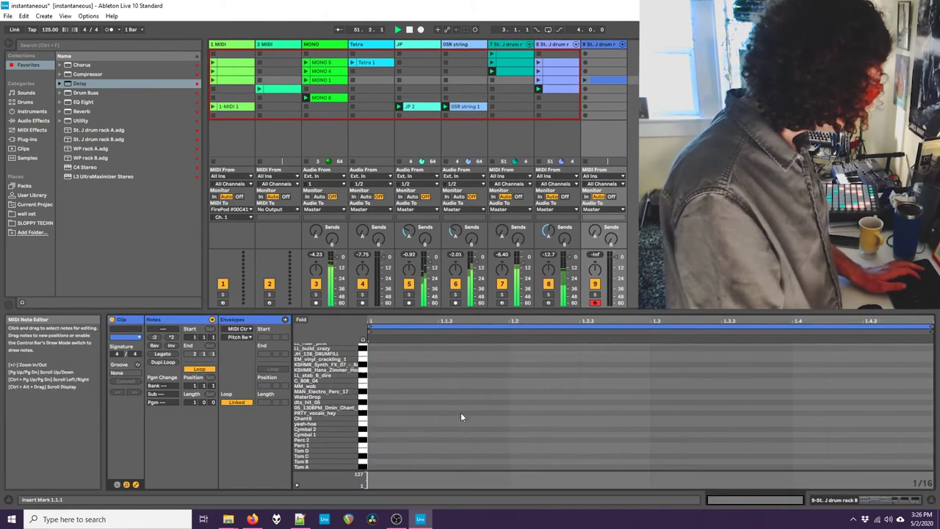
double_click(379, 449)
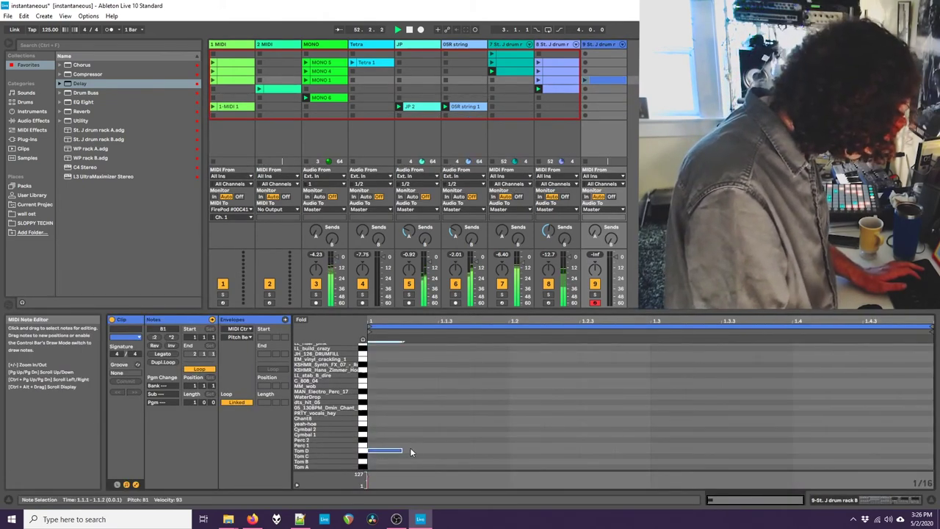
drag(394, 448, 396, 444)
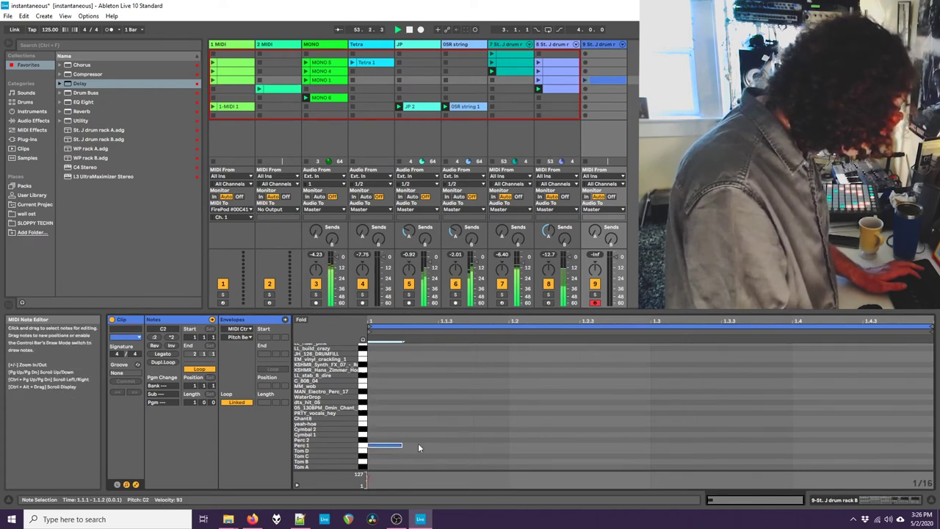
double_click(430, 444)
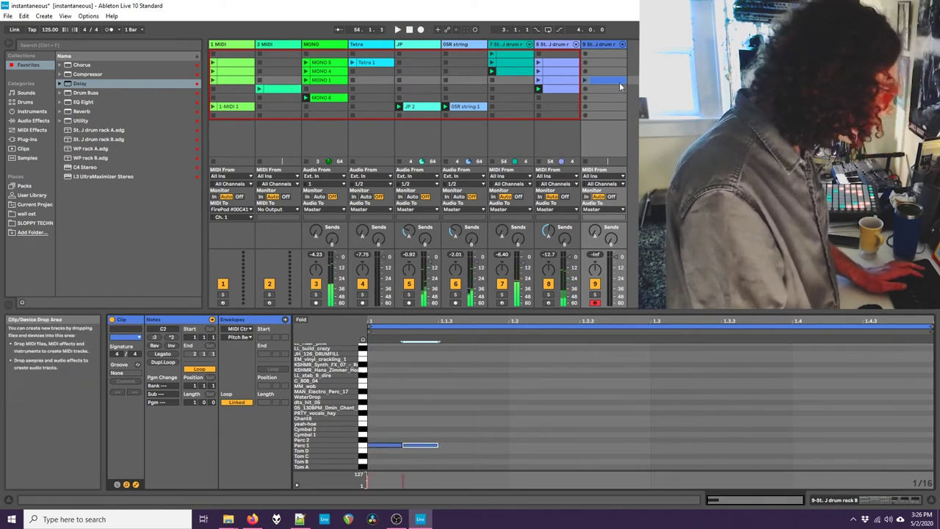
click(585, 79)
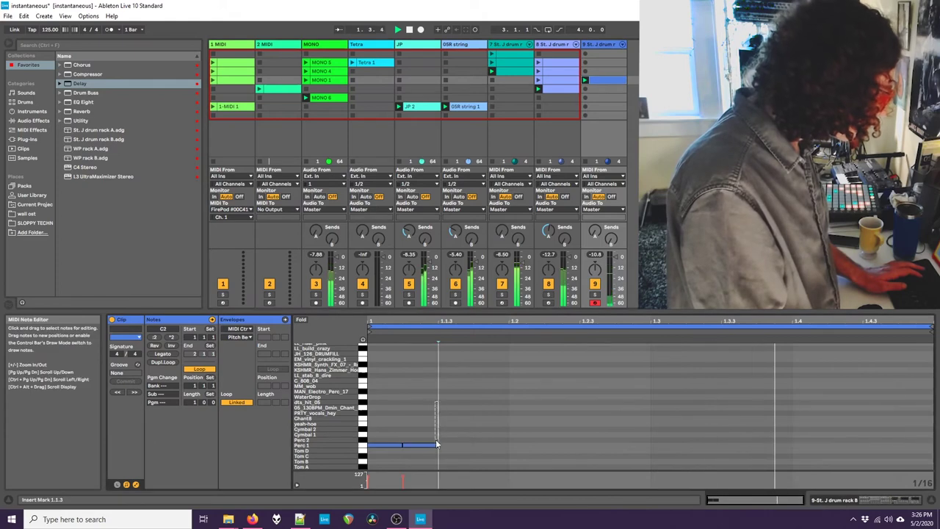
key(Right)
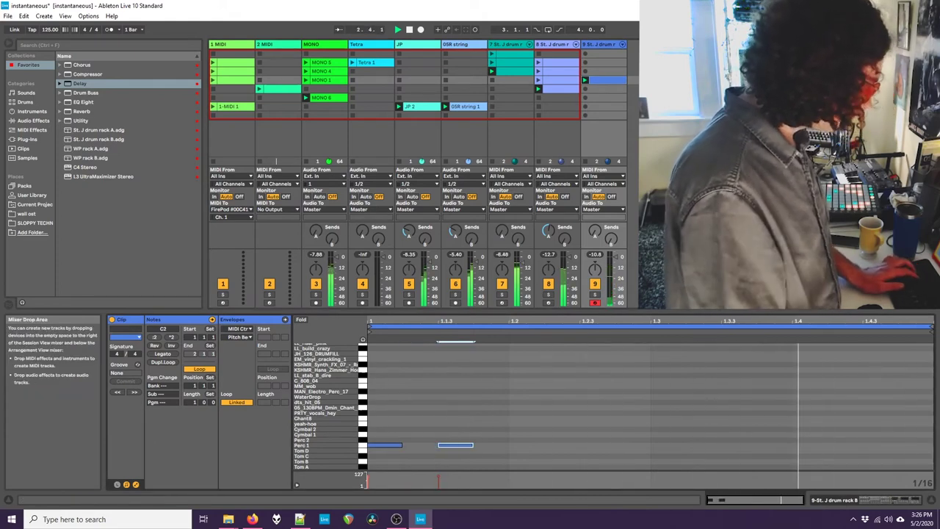
- Continue the Perc 1 notes on every eighth from 1.2 to 1.4.3 and add an extra sixteenth note at 1.3.4
double_click(526, 440)
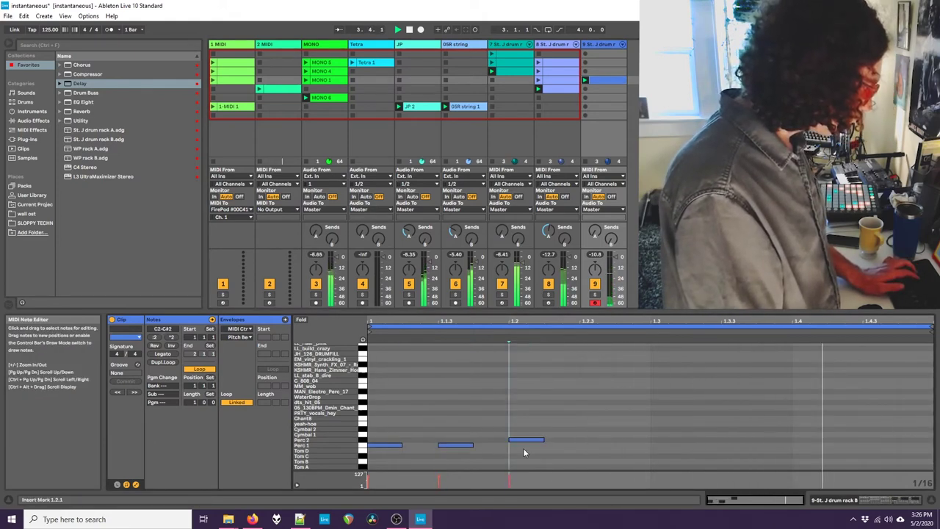
click(501, 444)
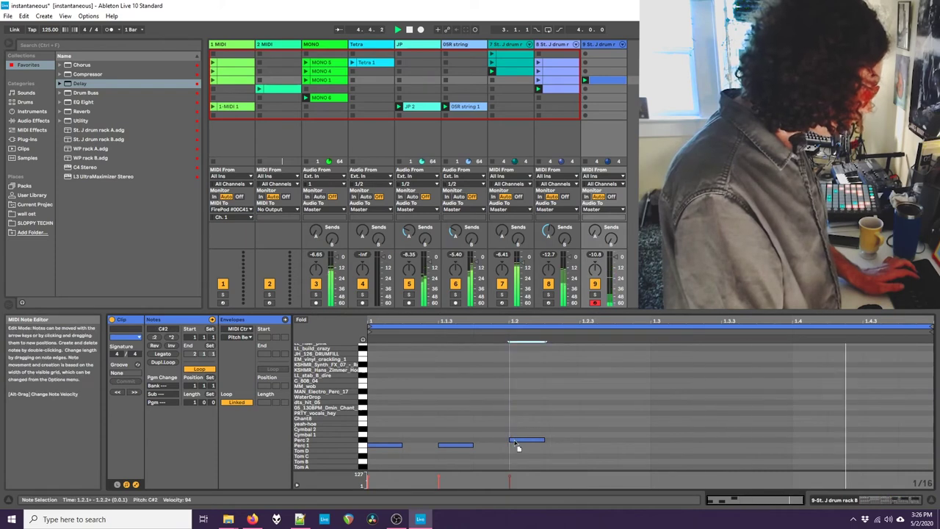
drag(514, 441, 516, 445)
double_click(594, 445)
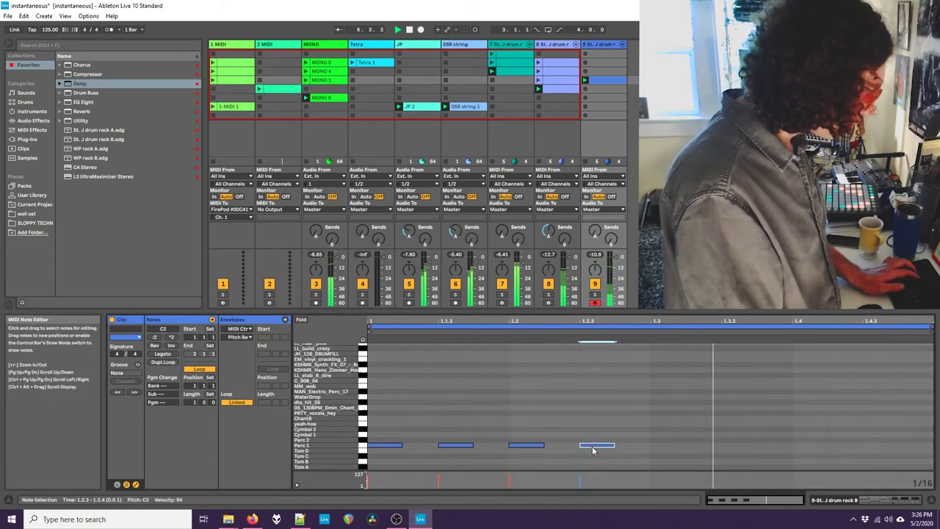
double_click(667, 443)
click(739, 445)
double_click(738, 445)
double_click(804, 445)
double_click(881, 445)
double_click(705, 445)
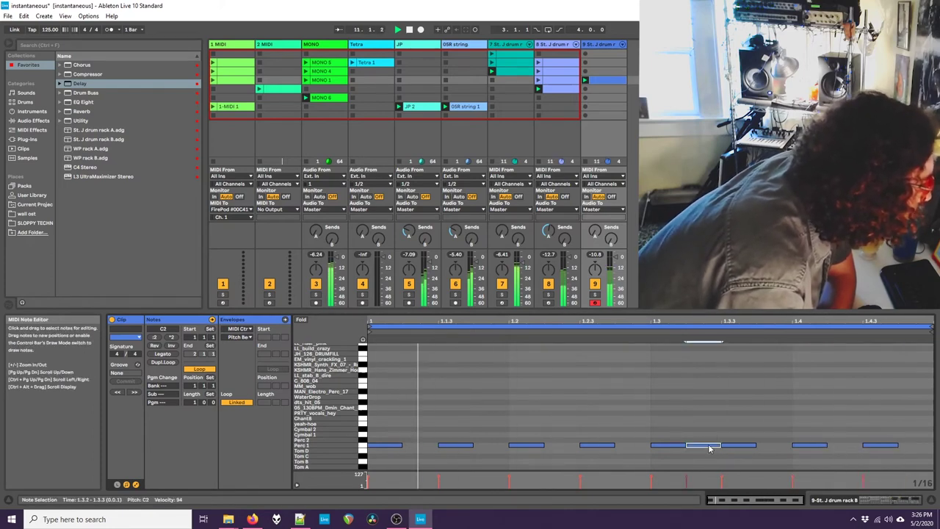
drag(714, 450, 783, 453)
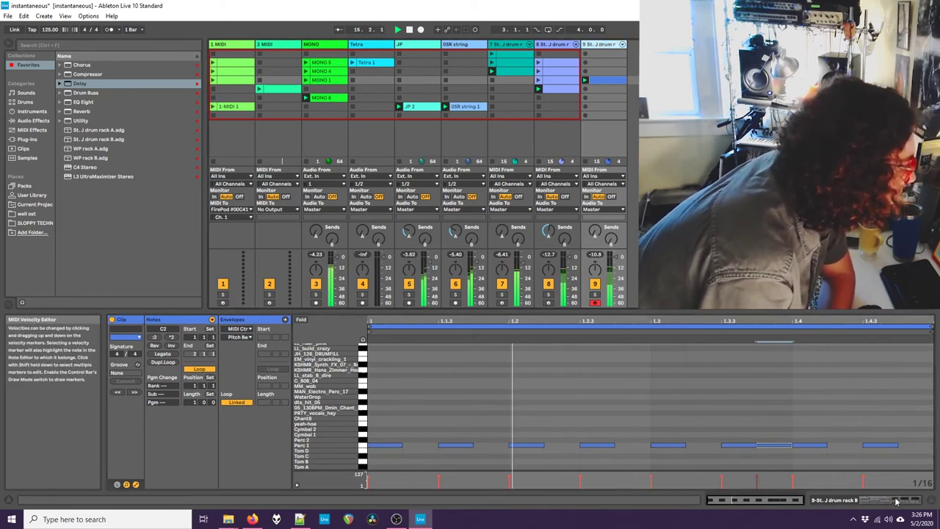
- Raise the Perc 1 volume to -6.77 dB and turn up the reverb send on the track 9 drum rack
key(shift+Tab)
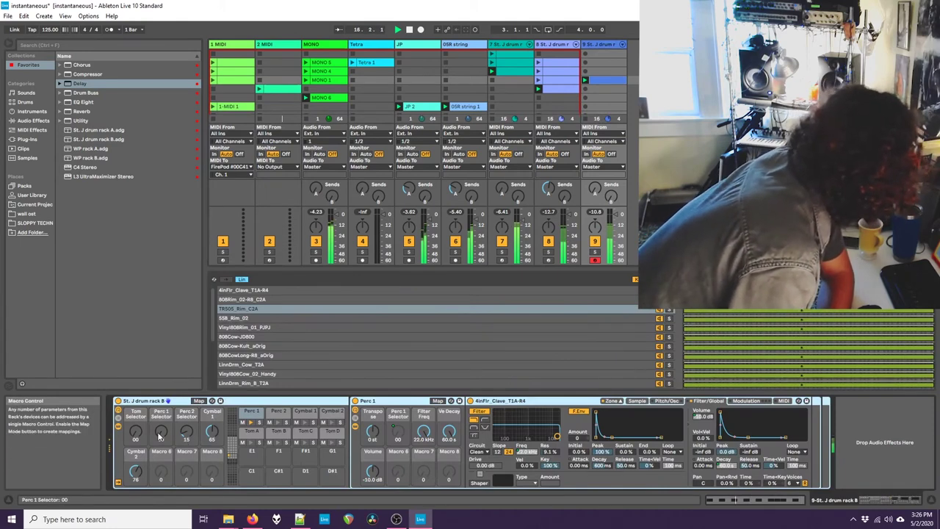
drag(160, 436, 159, 412)
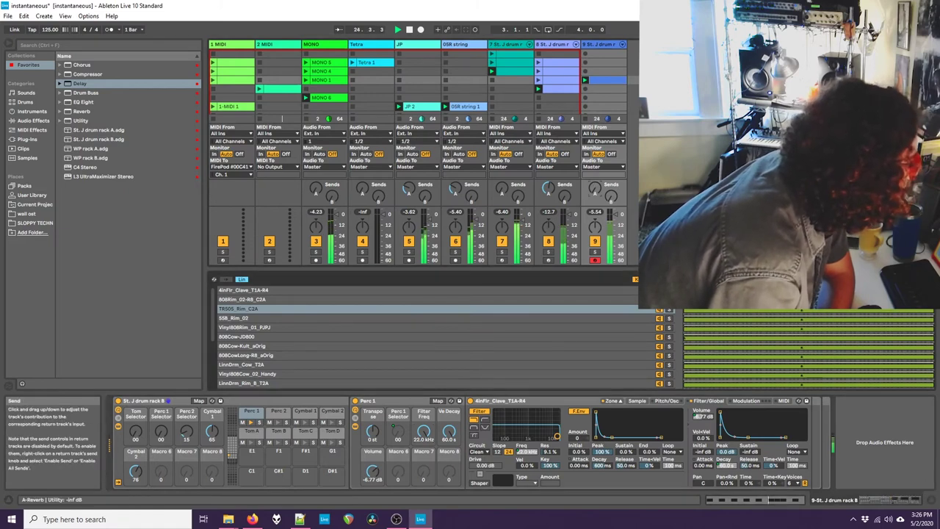
drag(595, 189, 595, 170)
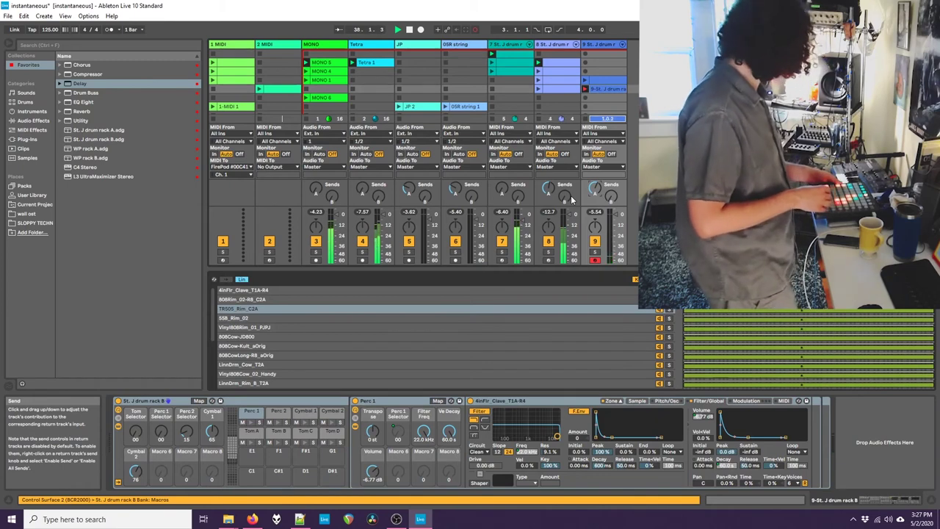
- Save the set and move the Tetra track ahead of the MONO track
key(ctrl+s)
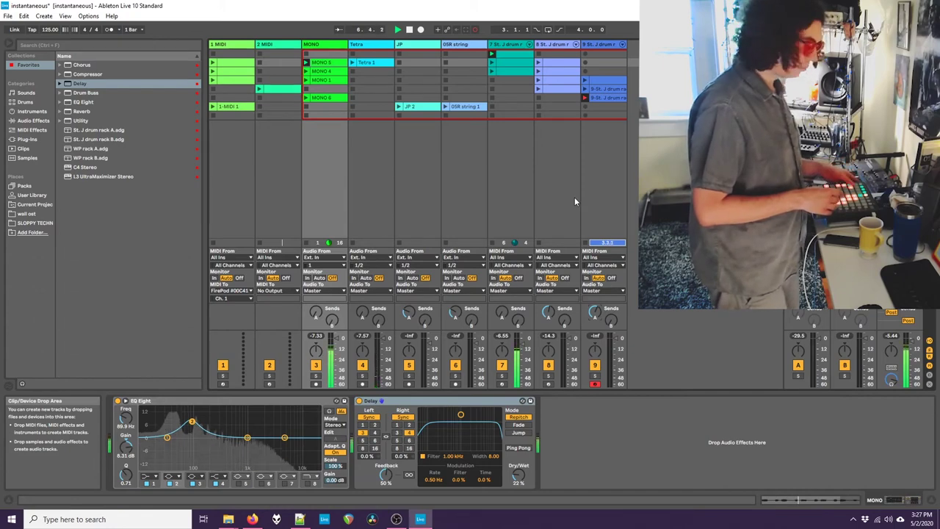
click(380, 45)
drag(309, 48, 321, 47)
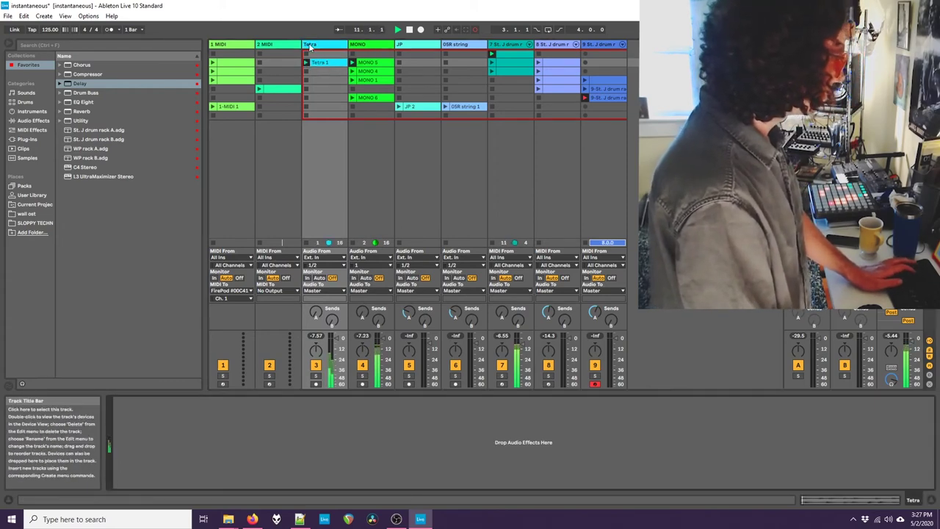
- Add a Utility switched to Mono to the Tetra track, followed by a Chorus
key(shift+Tab)
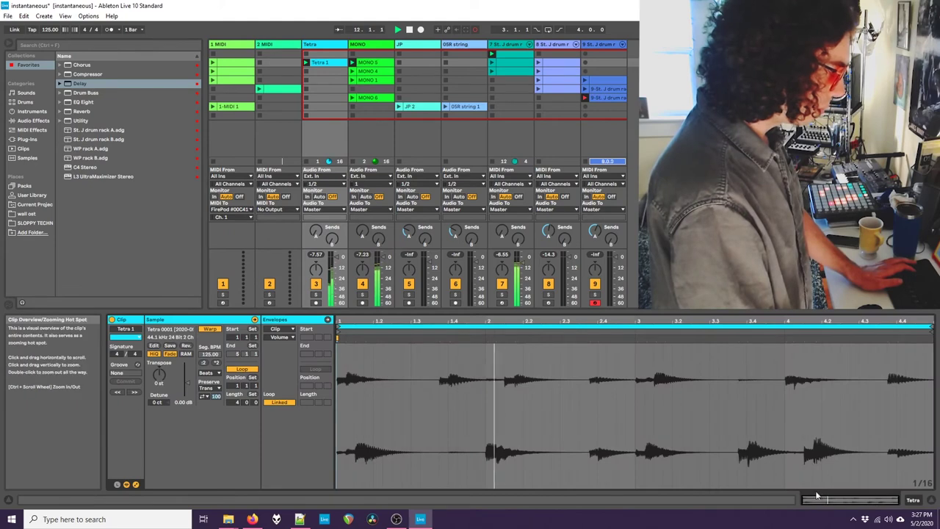
click(111, 121)
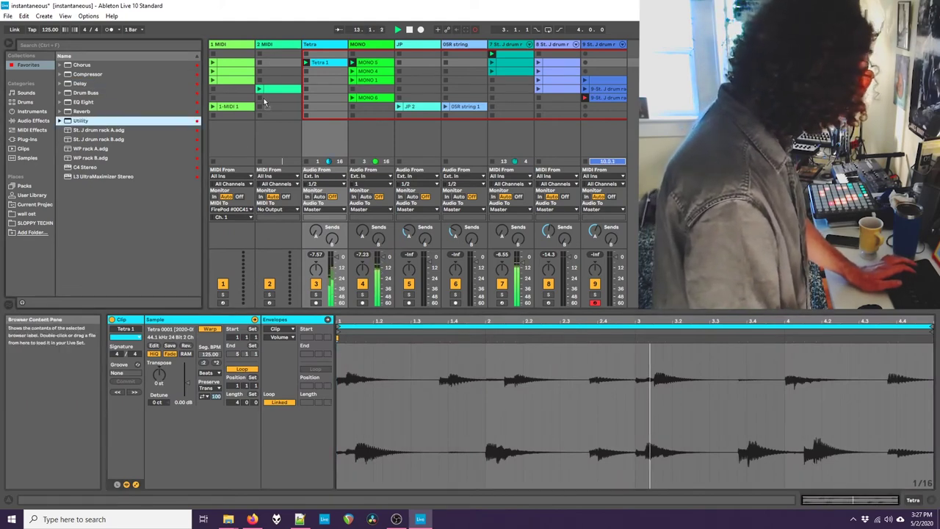
click(911, 501)
drag(83, 119, 213, 441)
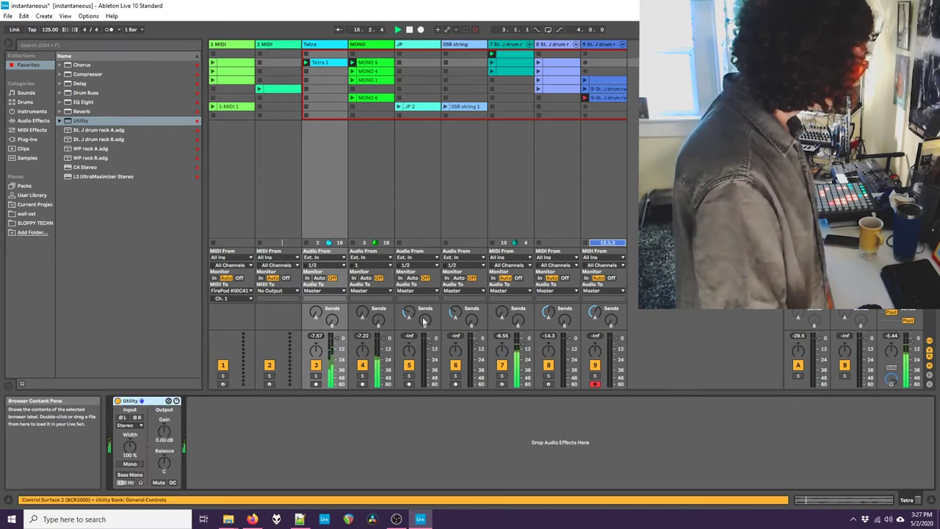
click(130, 464)
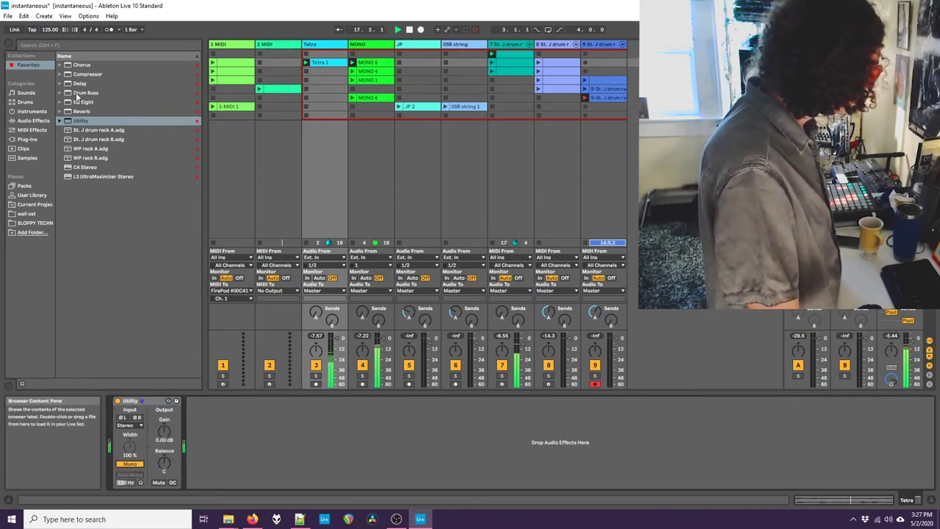
drag(82, 66, 230, 448)
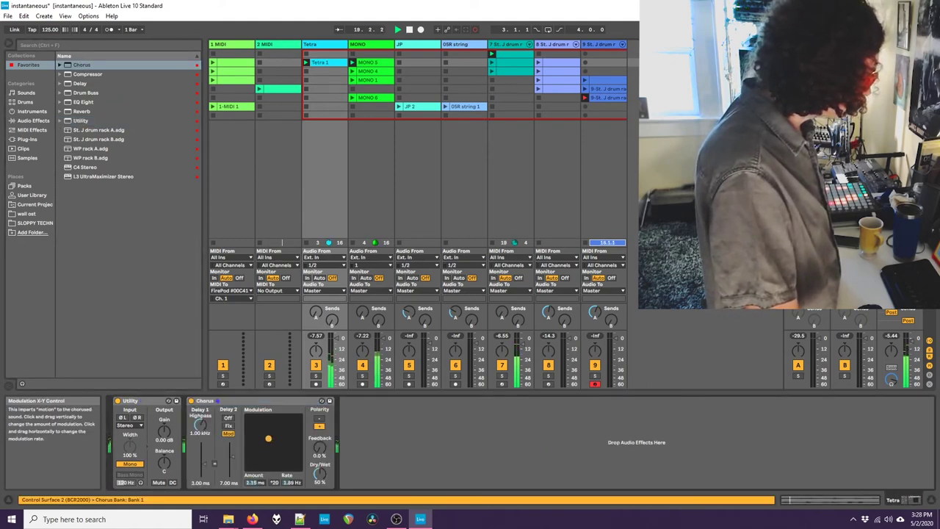
- Set the Tetra Chorus modulation to 4.38 ms at 0.26 Hz and add an EQ Eight with a -9.05 dB low cut at 316 Hz and boosted highs
drag(253, 419, 252, 425)
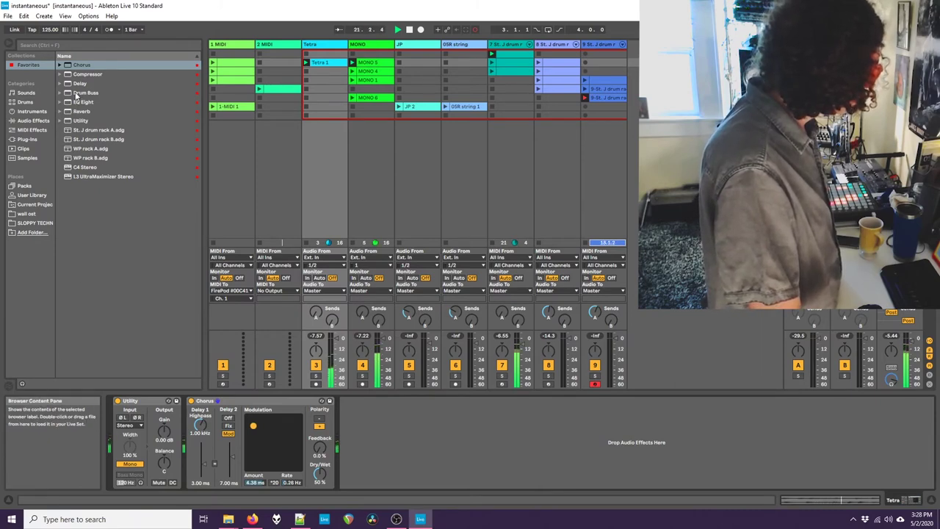
drag(78, 103, 345, 448)
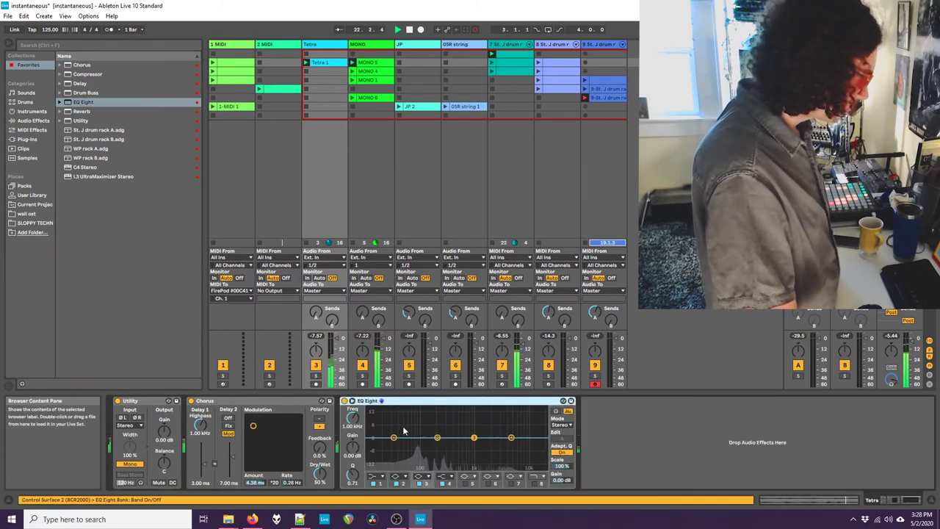
drag(511, 438, 468, 423)
drag(396, 440, 399, 444)
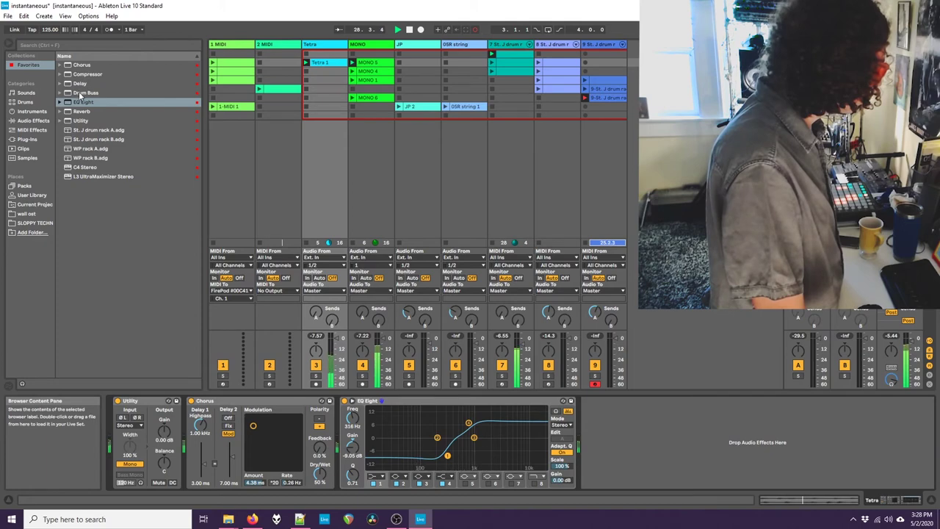
- Try an Erosion effect after the EQ Eight on the Tetra track and remove it
click(33, 120)
drag(81, 176, 617, 425)
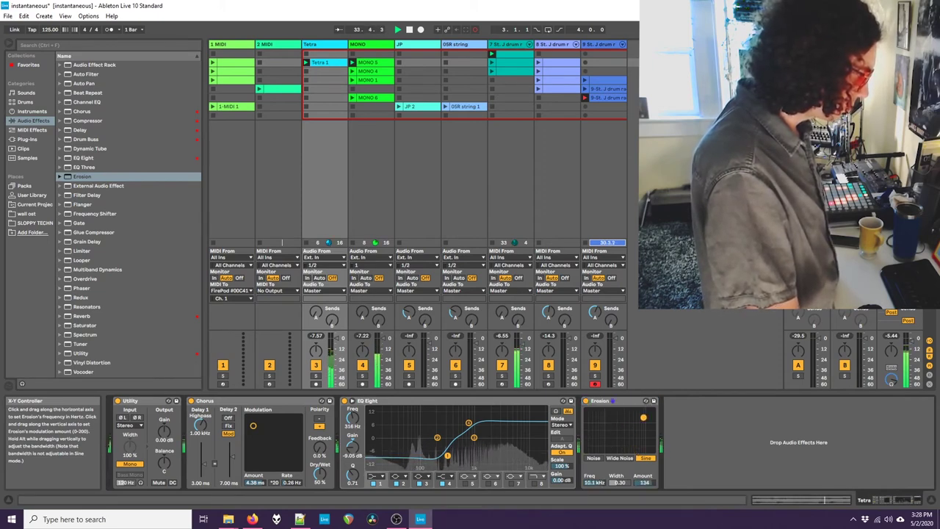
click(600, 401)
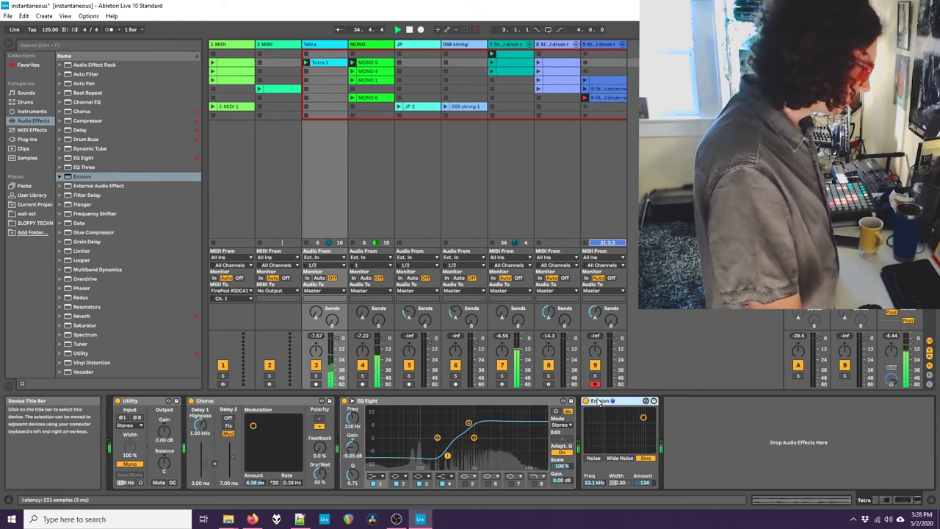
key(Delete)
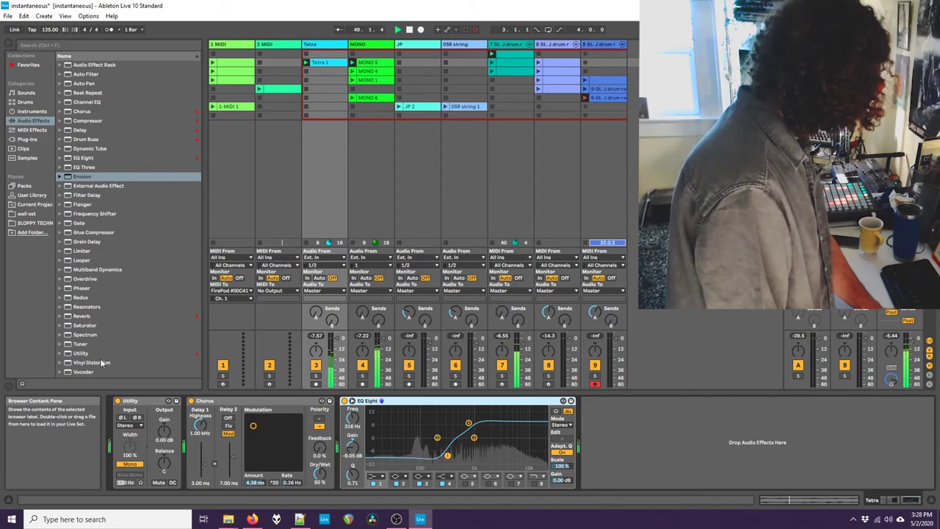
- Try a Vocoder on the Tetra track with Modulator and Pitch Tracking carriers, and remove it
mouse_move(81, 371)
mouse_down()
mouse_move(441, 441)
mouse_move(618, 458)
mouse_up()
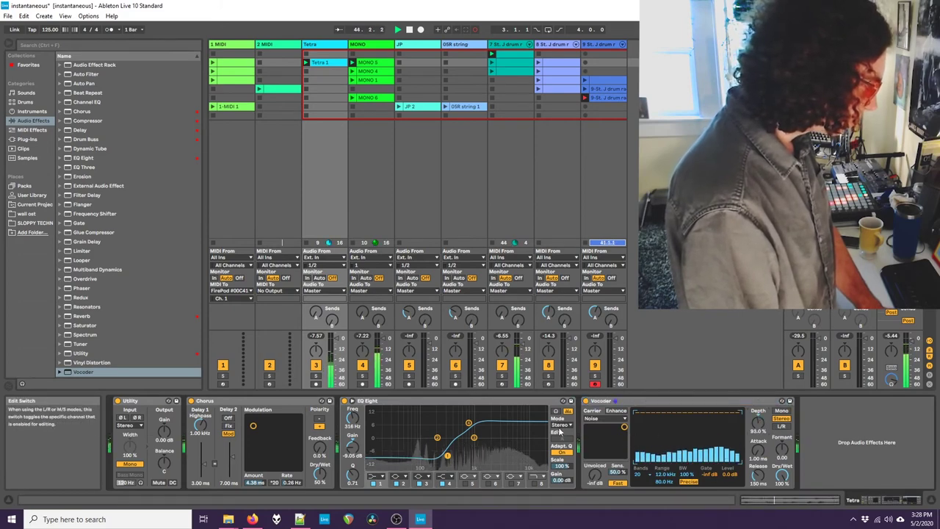
click(602, 418)
click(599, 444)
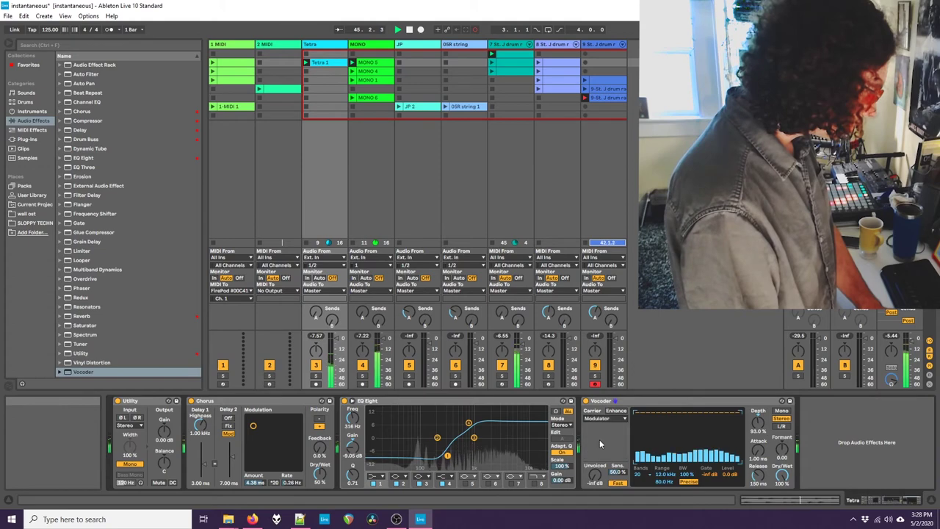
click(601, 418)
click(602, 447)
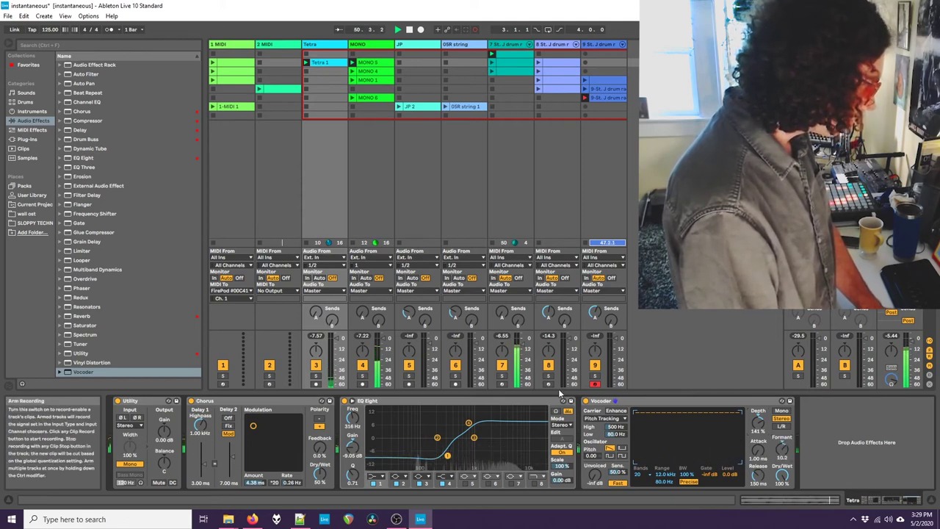
click(591, 401)
key(Delete)
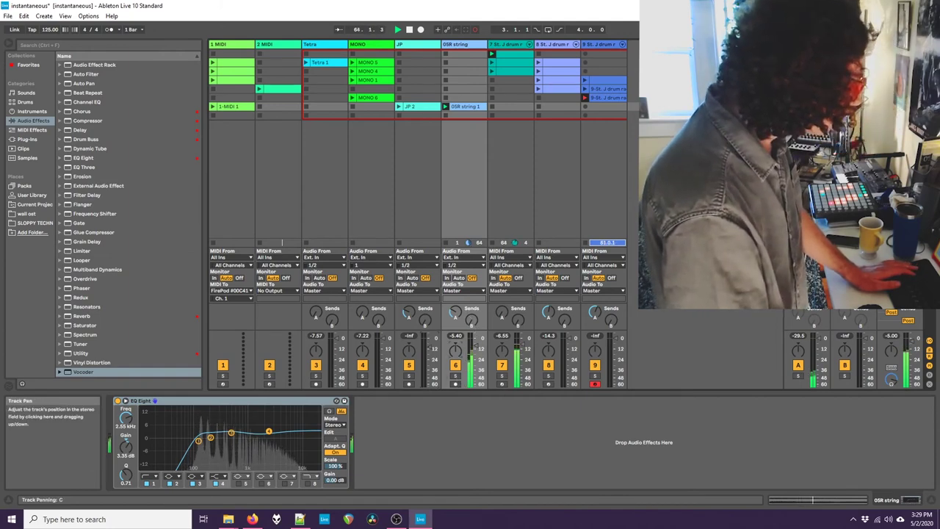
- Pan the 05R string and JP tracks away from centre and stop playback
drag(456, 350, 456, 360)
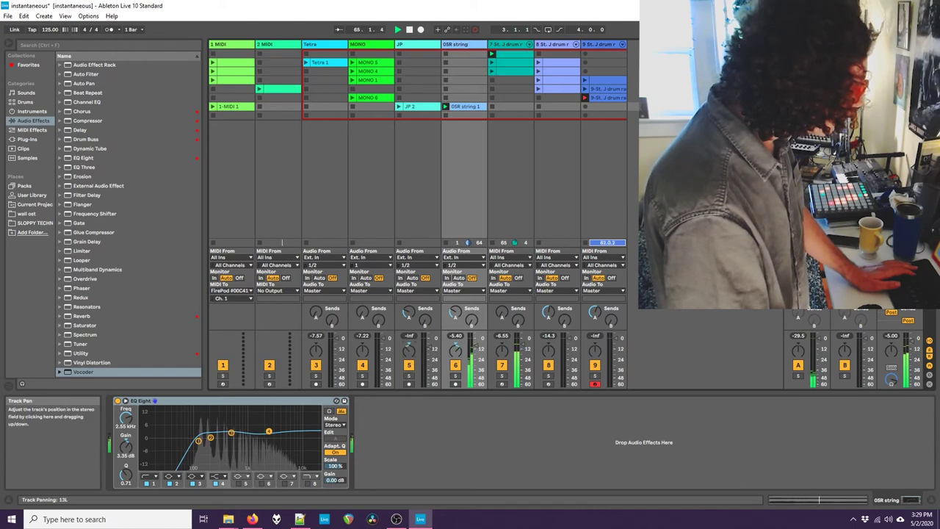
click(416, 358)
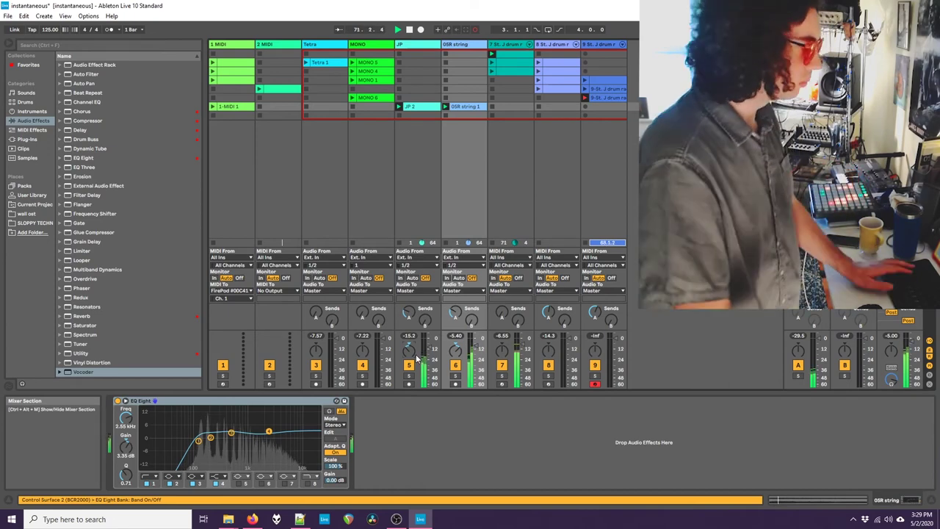
click(409, 30)
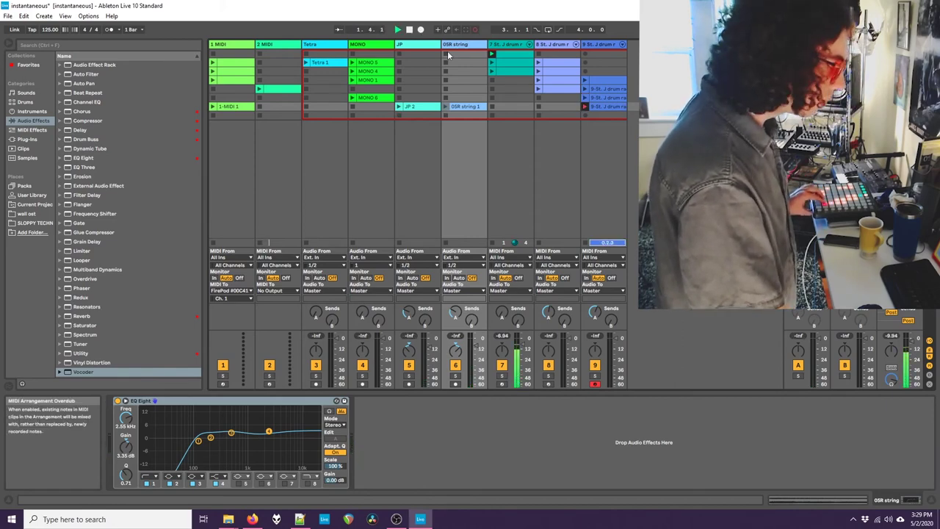
- Delete the last three clips from the track 9 drum rack and disarm the track for recording
click(606, 96)
key(Delete)
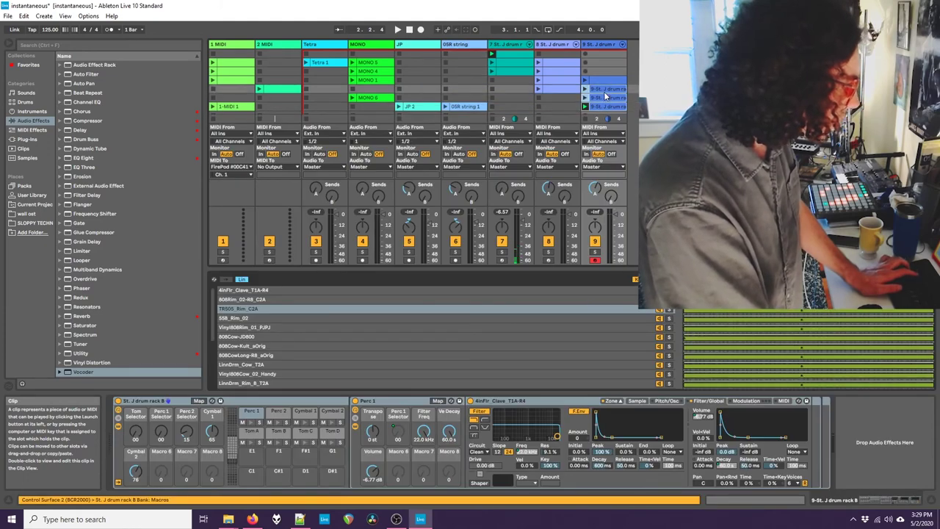
click(594, 262)
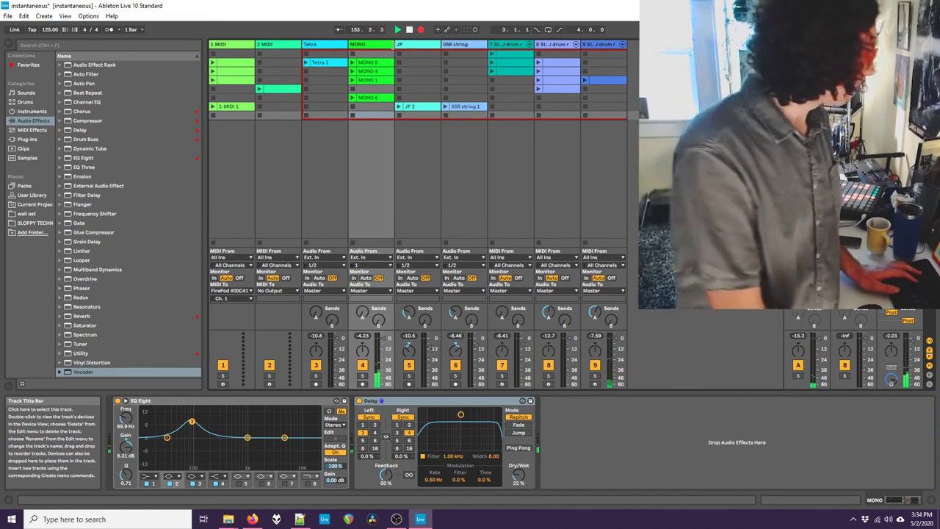
- Stop the arrangement recording, return to the song start and save the set
double_click(409, 30)
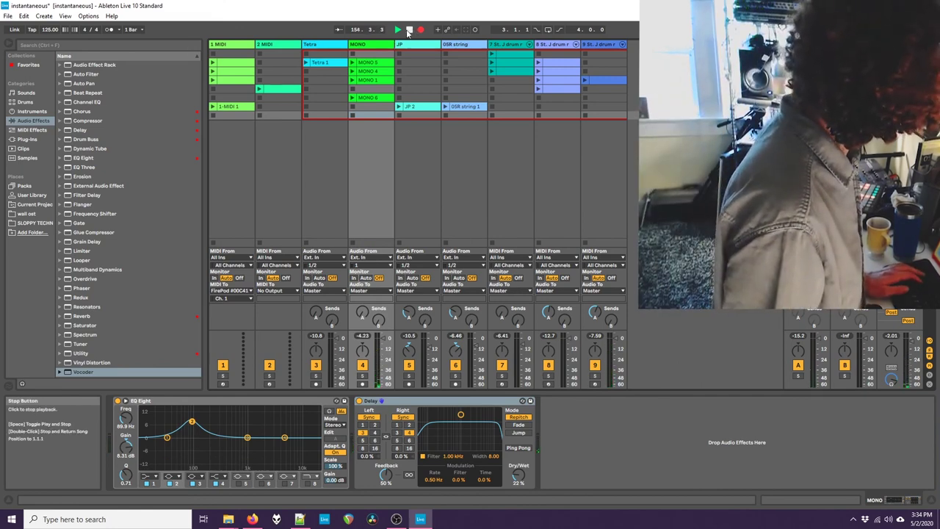
key(ctrl+s)
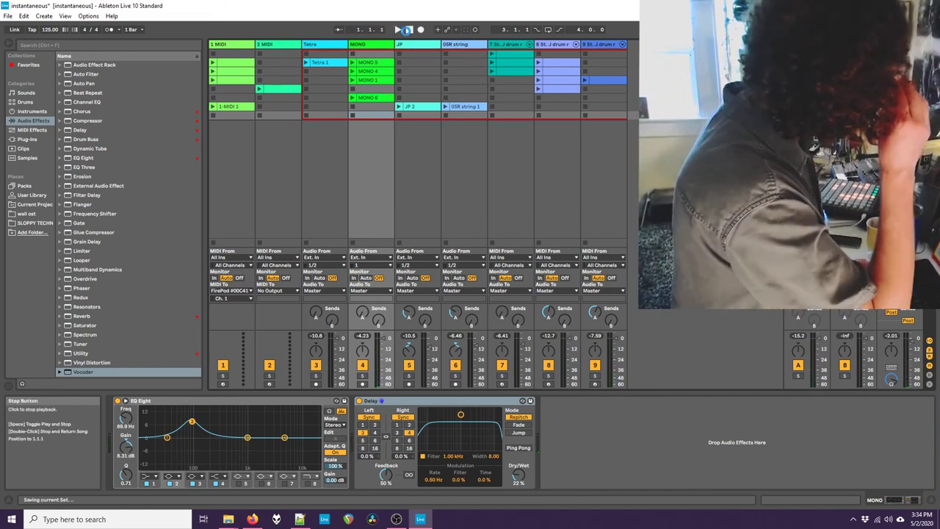